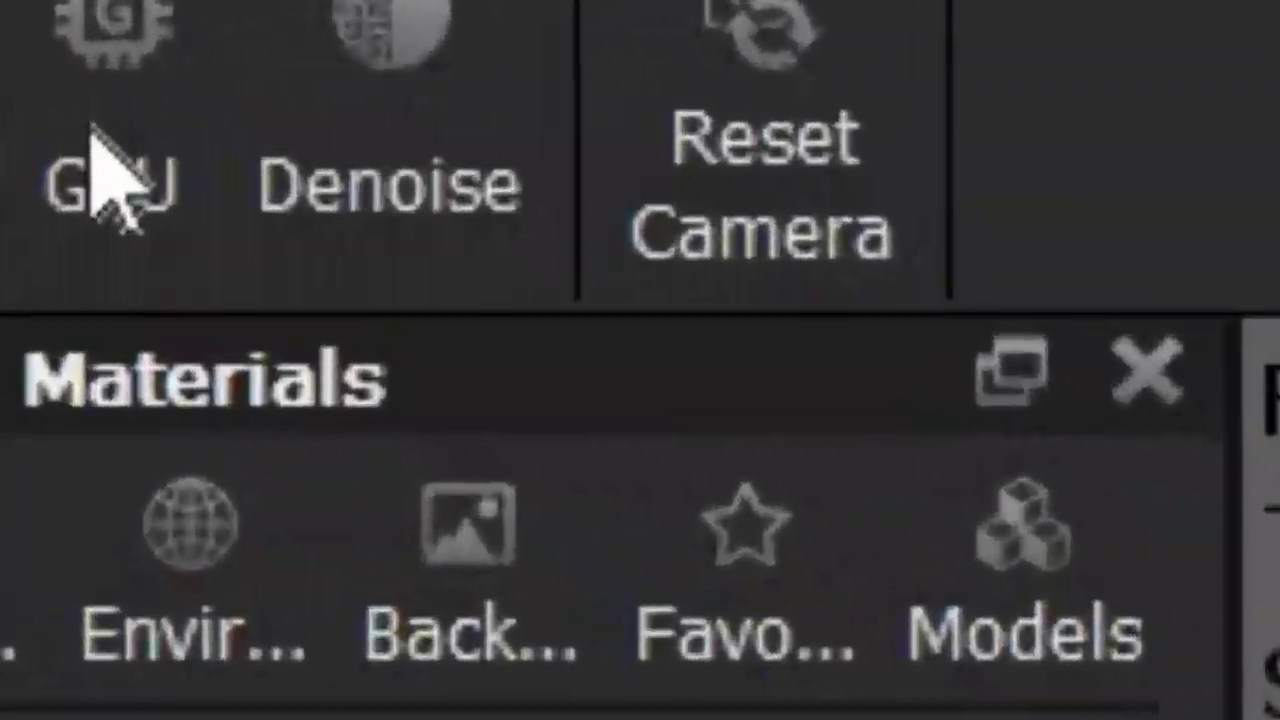
Enable GPU rendering and browse the backplate library down to the wood table images.
{"action": "left_click", "coordinate": [95, 135]}
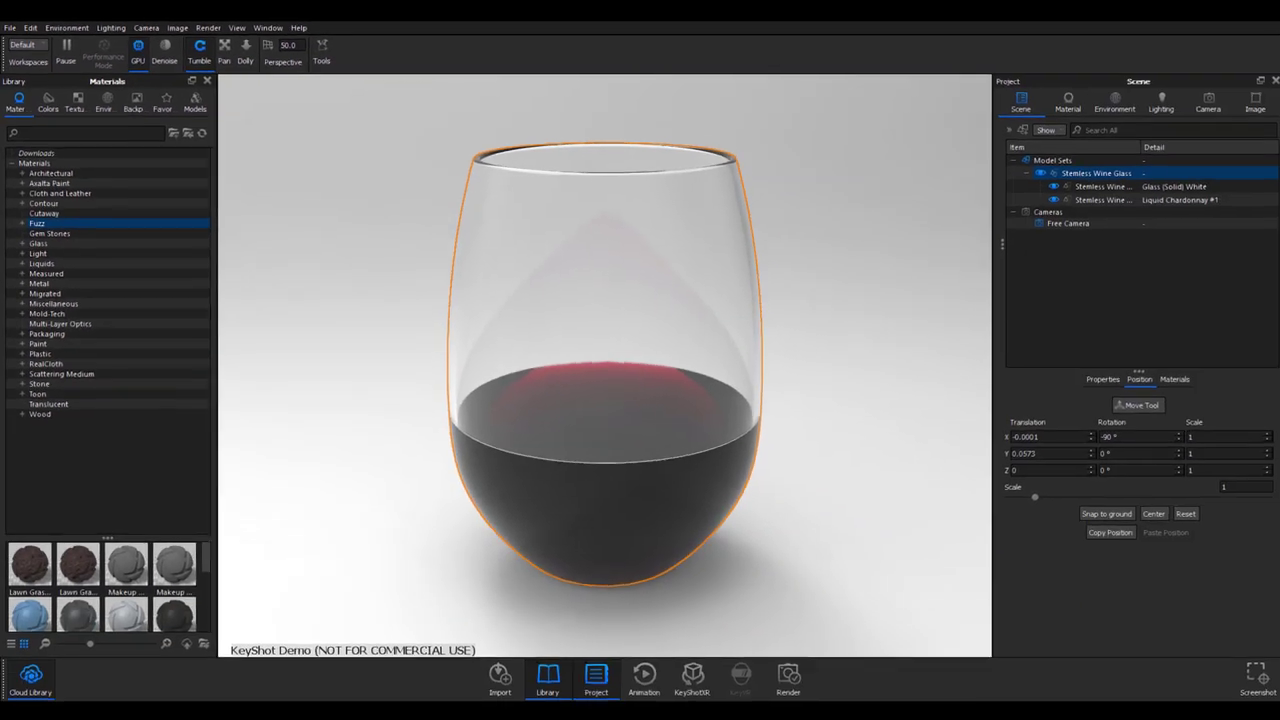
{"action": "left_click", "coordinate": [365, 275]}
{"action": "scroll", "coordinate": [78, 592], "scroll_direction": "down", "scroll_amount": 10}
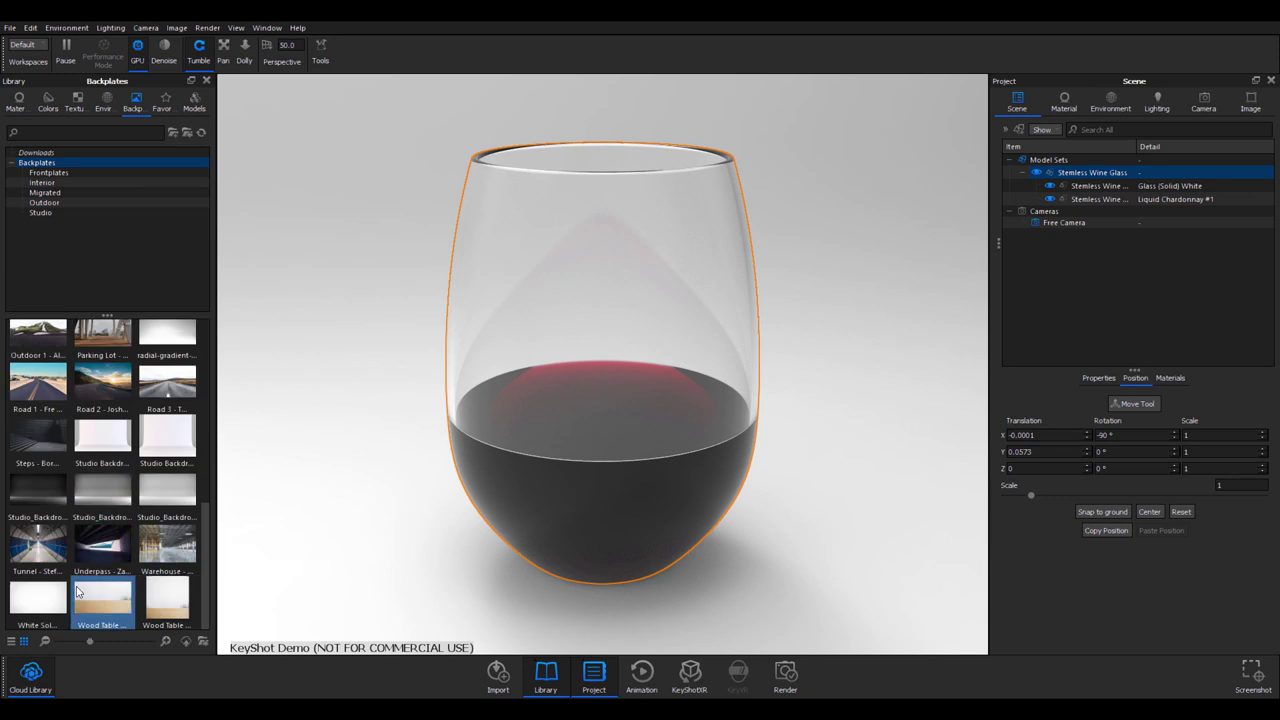
Try the 3 Panels Tilted 4K environment on the wine glass scene and replace it with the bathroom interior environment.
{"action": "left_click", "coordinate": [104, 104]}
{"action": "left_click_drag", "start_coordinate": [150, 405], "coordinate": [360, 253]}
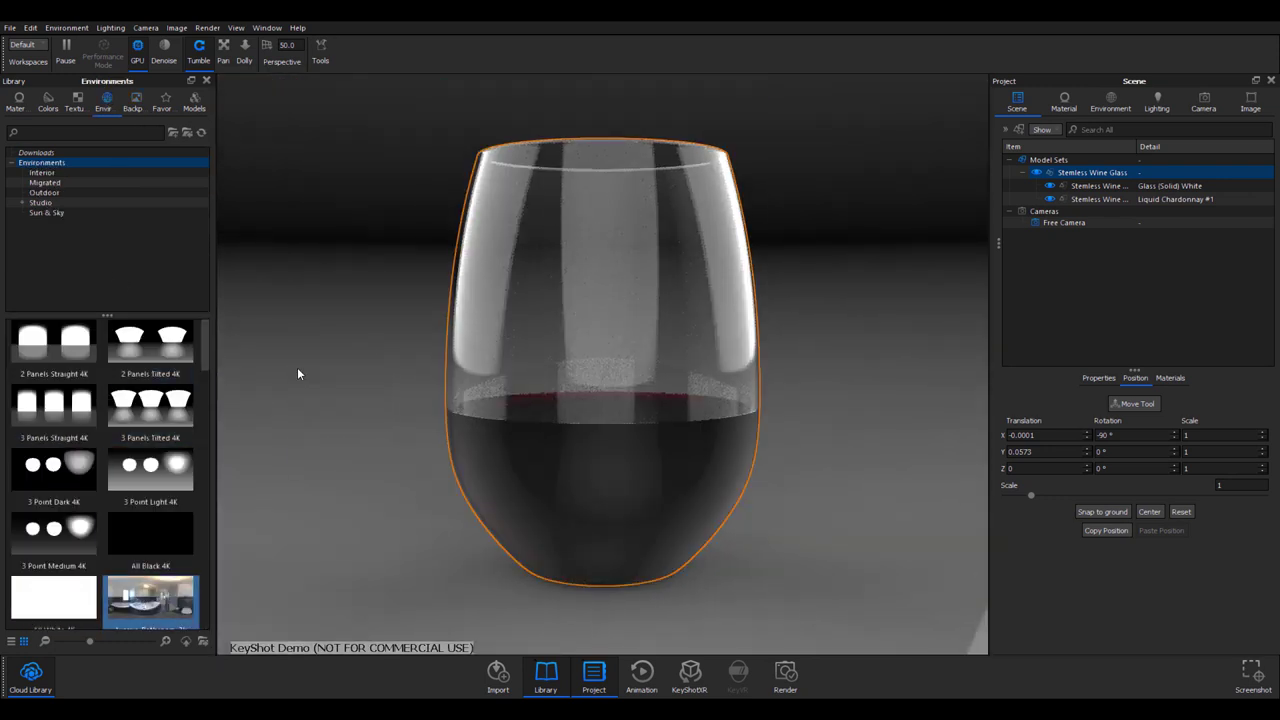
{"action": "left_click_drag", "start_coordinate": [297, 368], "coordinate": [355, 340]}
{"action": "left_click_drag", "start_coordinate": [795, 445], "coordinate": [742, 438]}
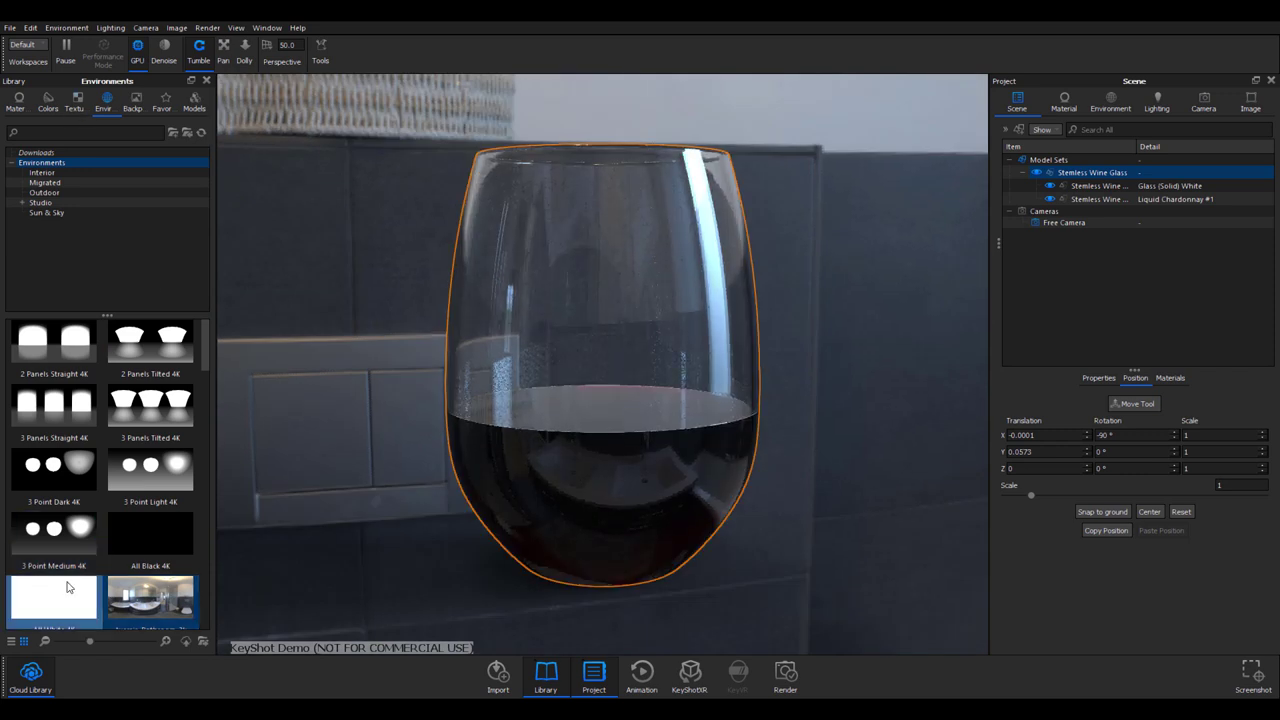
Place a studio backdrop backplate behind the wine glass and apply the All White 4K environment.
{"action": "left_click", "coordinate": [133, 102]}
{"action": "left_click_drag", "start_coordinate": [399, 536], "coordinate": [400, 537]}
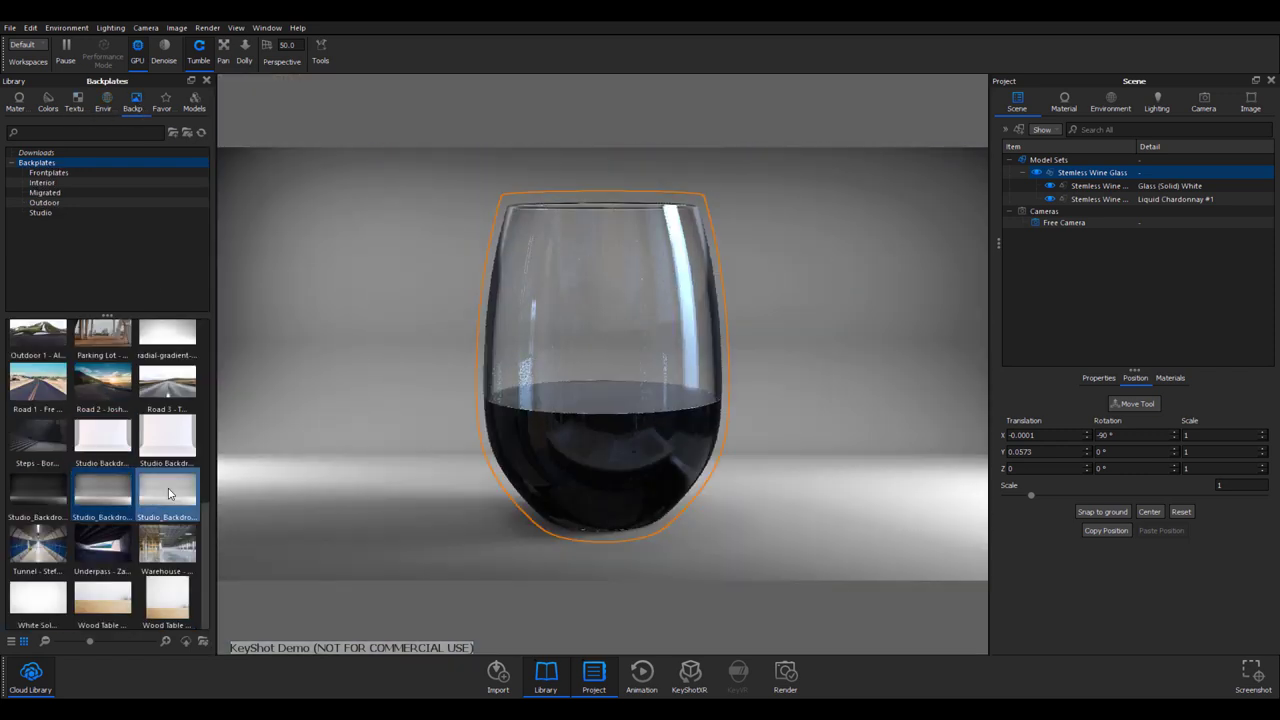
{"action": "left_click_drag", "start_coordinate": [168, 488], "coordinate": [381, 490]}
{"action": "left_click", "coordinate": [100, 108]}
{"action": "left_click_drag", "start_coordinate": [60, 603], "coordinate": [281, 430]}
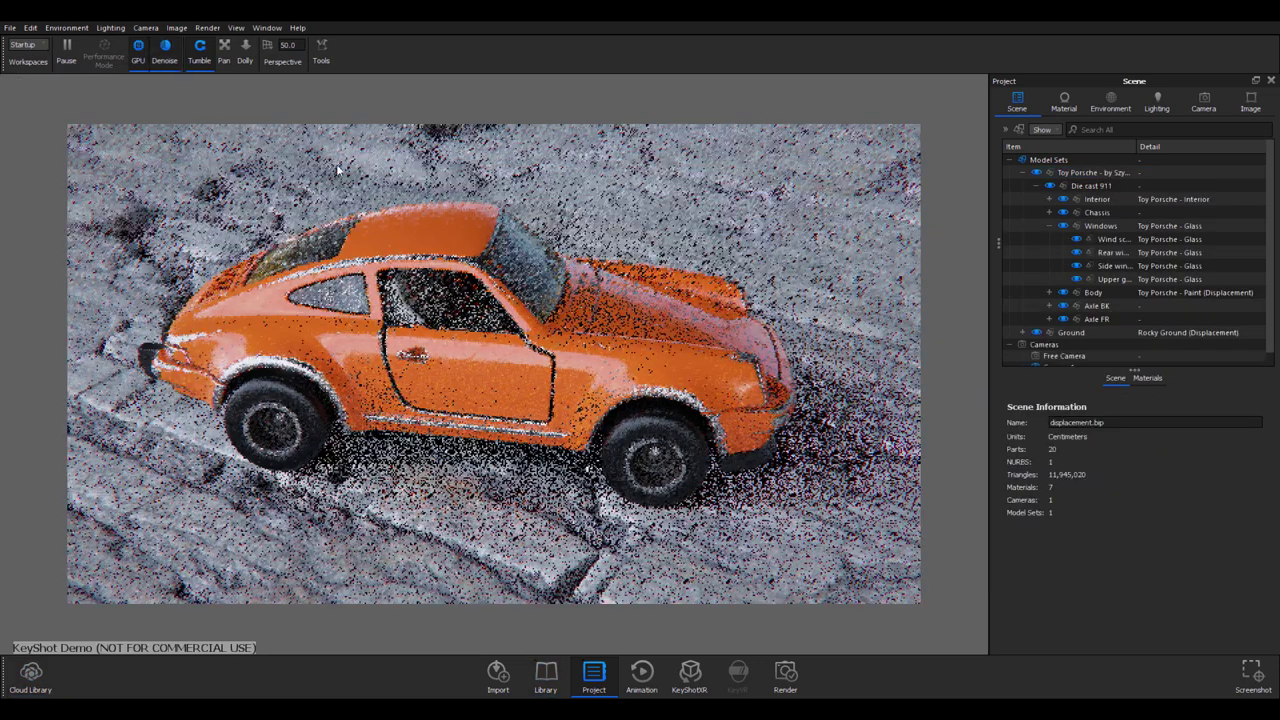
{"action": "left_click_drag", "start_coordinate": [492, 366], "coordinate": [643, 285]}
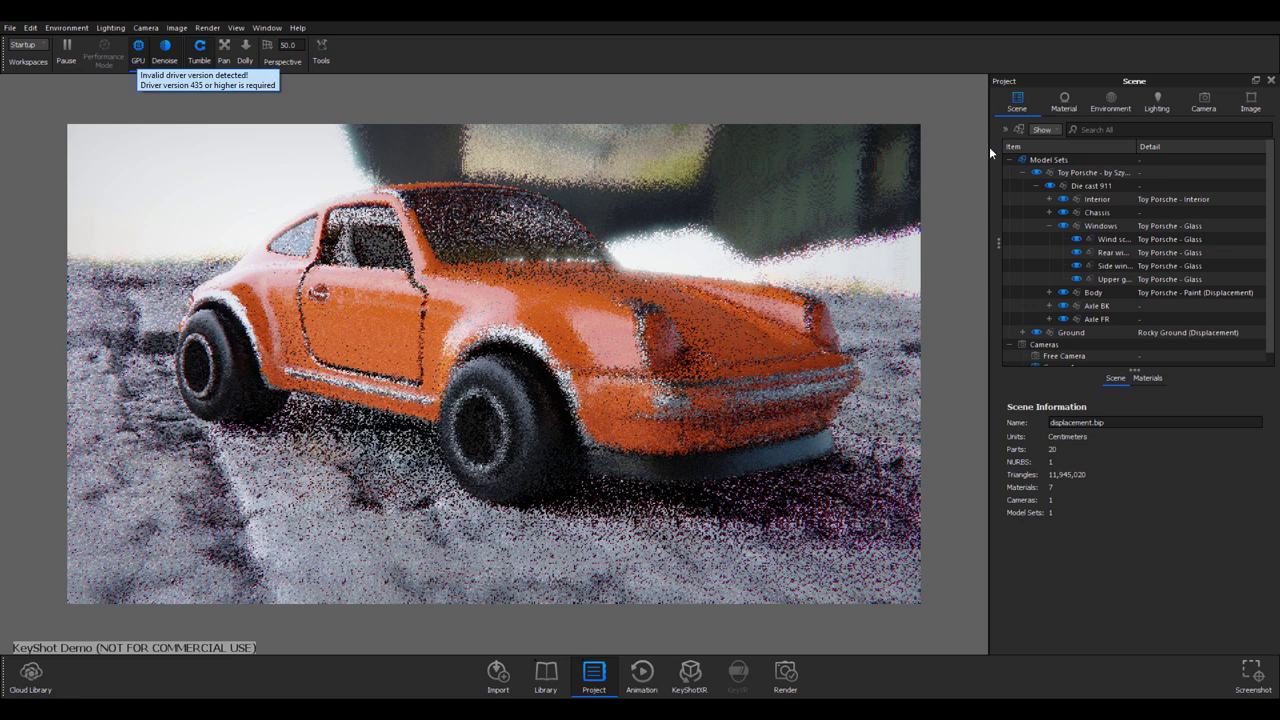
{"action": "left_click", "coordinate": [1157, 100]}
{"action": "left_click", "coordinate": [1203, 100]}
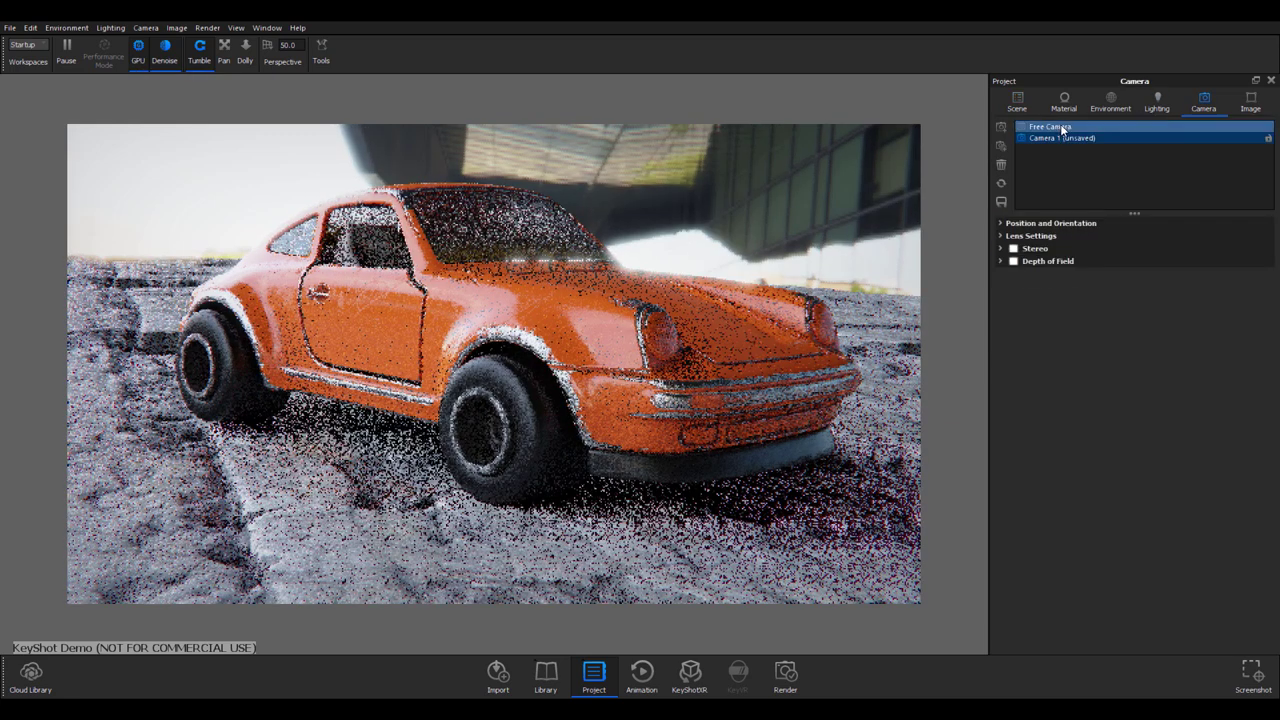
{"action": "left_click", "coordinate": [1064, 100]}
{"action": "left_click", "coordinate": [1017, 100]}
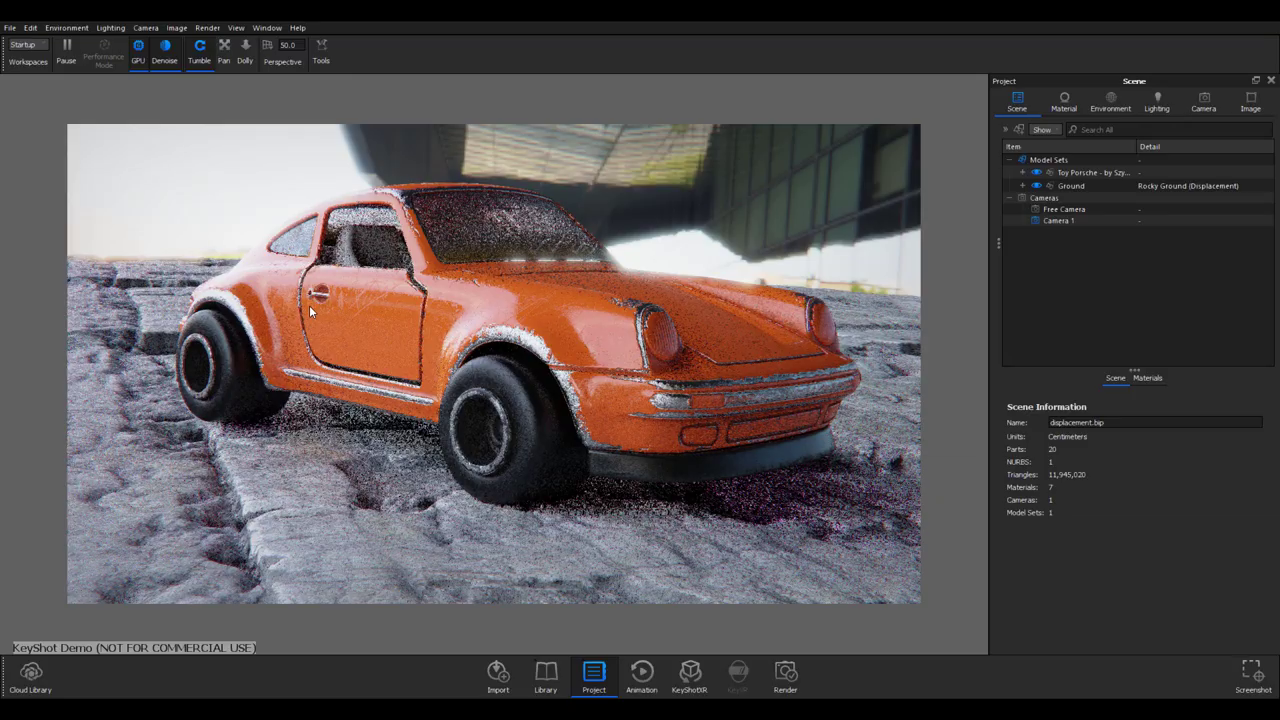
{"action": "left_click_drag", "start_coordinate": [660, 372], "coordinate": [412, 360]}
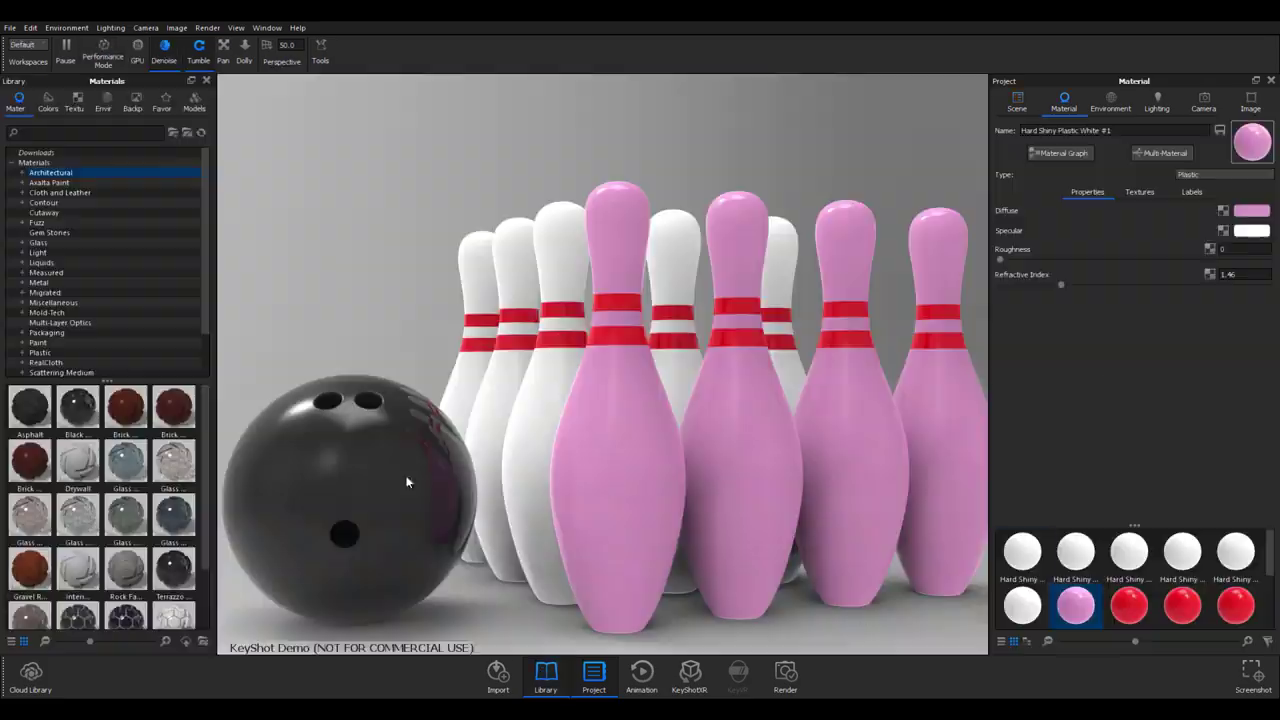
Light the bowling scene with the 3 Panels Tilted 4K environment and replace it with the bathroom interior environment.
{"action": "left_click_drag", "start_coordinate": [406, 482], "coordinate": [988, 603]}
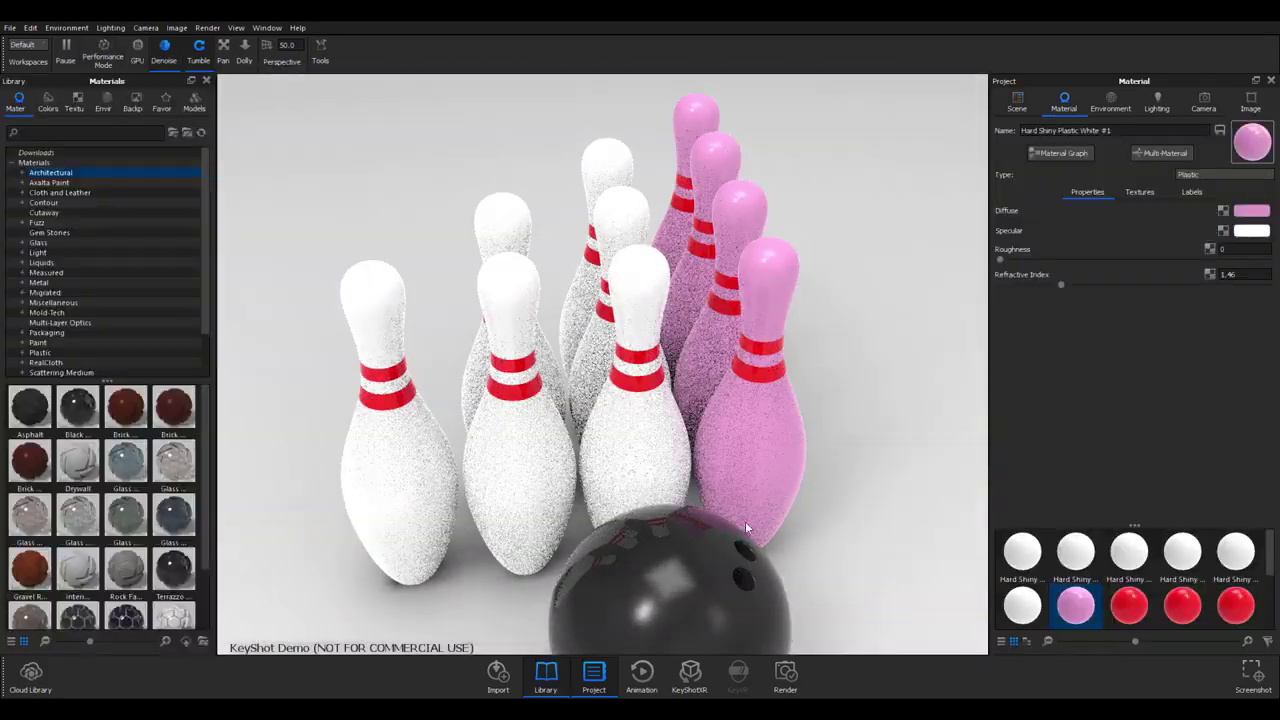
{"action": "scroll", "coordinate": [751, 526], "scroll_direction": "down", "scroll_amount": 3}
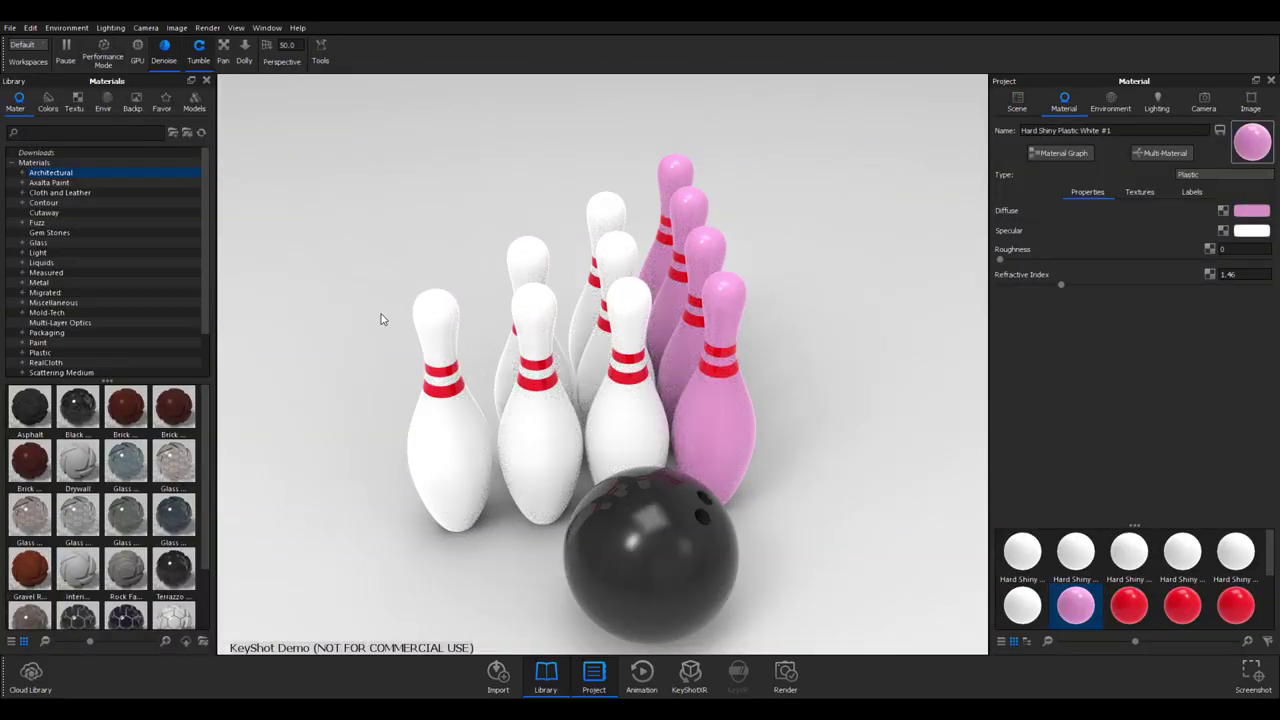
{"action": "mouse_move", "coordinate": [381, 319]}
{"action": "left_mouse_down"}
{"action": "mouse_move", "coordinate": [386, 459]}
{"action": "mouse_move", "coordinate": [796, 372]}
{"action": "mouse_move", "coordinate": [526, 265]}
{"action": "mouse_move", "coordinate": [394, 341]}
{"action": "left_mouse_up"}
{"action": "scroll", "coordinate": [796, 372], "scroll_direction": "up", "scroll_amount": 8}
{"action": "scroll", "coordinate": [796, 372], "scroll_direction": "down", "scroll_amount": 5}
{"action": "left_click", "coordinate": [103, 101]}
{"action": "left_click_drag", "start_coordinate": [150, 468], "coordinate": [380, 235]}
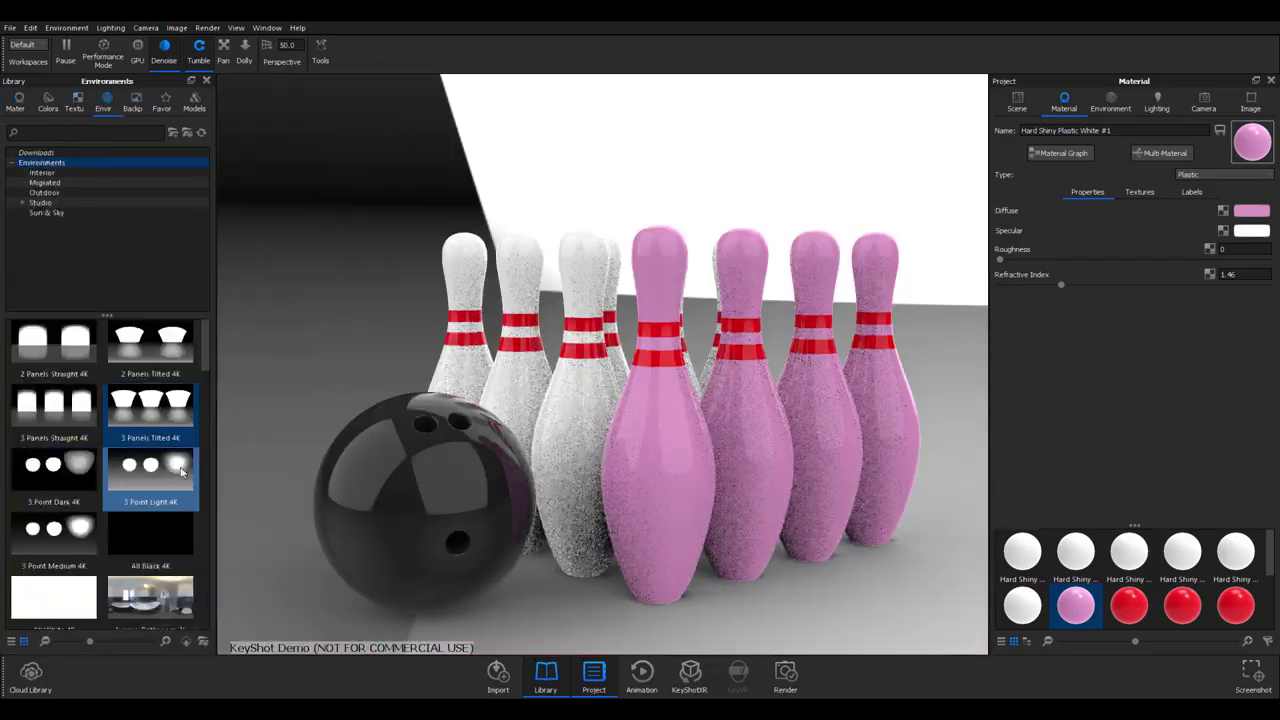
{"action": "left_click_drag", "start_coordinate": [150, 598], "coordinate": [272, 278]}
Place the Corridor 1 backplate behind the bowling ball and pins.
{"action": "left_click", "coordinate": [132, 101]}
{"action": "left_click_drag", "start_coordinate": [167, 395], "coordinate": [288, 270]}
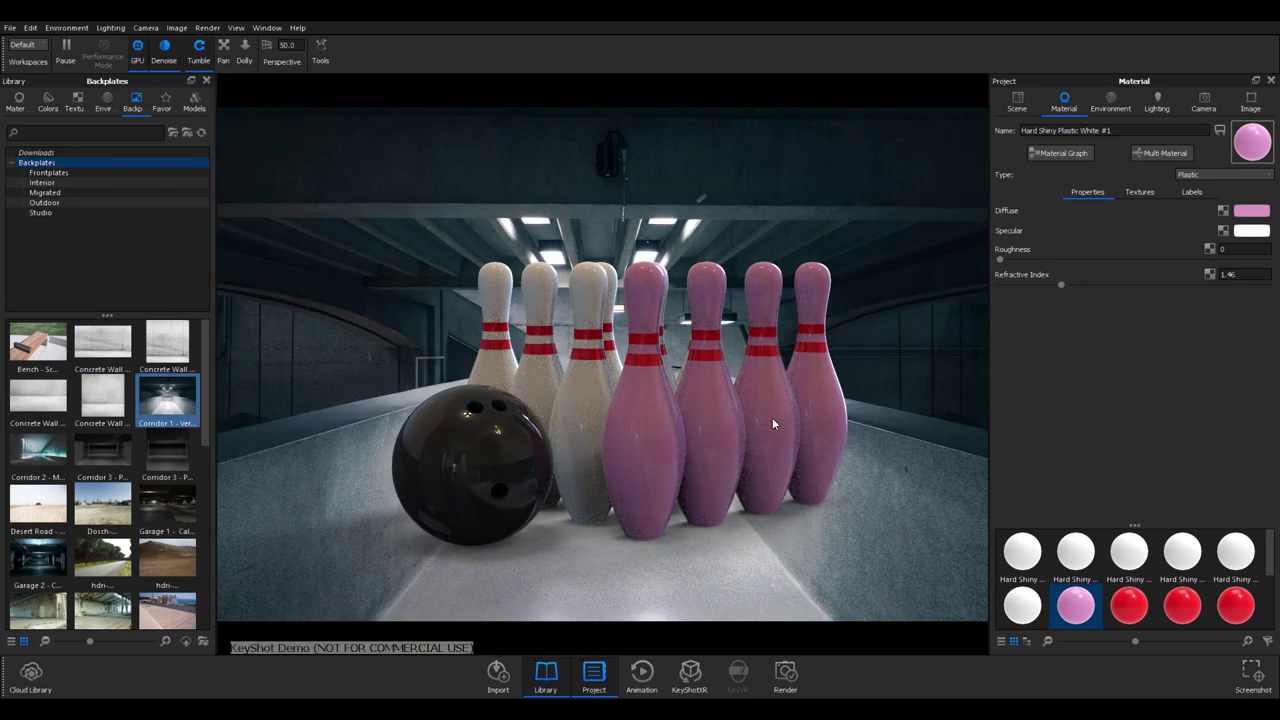
{"action": "left_click_drag", "start_coordinate": [772, 419], "coordinate": [684, 434]}
Turn off GPU rendering and change the bowling scene's backplate to Garage 1.
{"action": "left_click", "coordinate": [137, 47]}
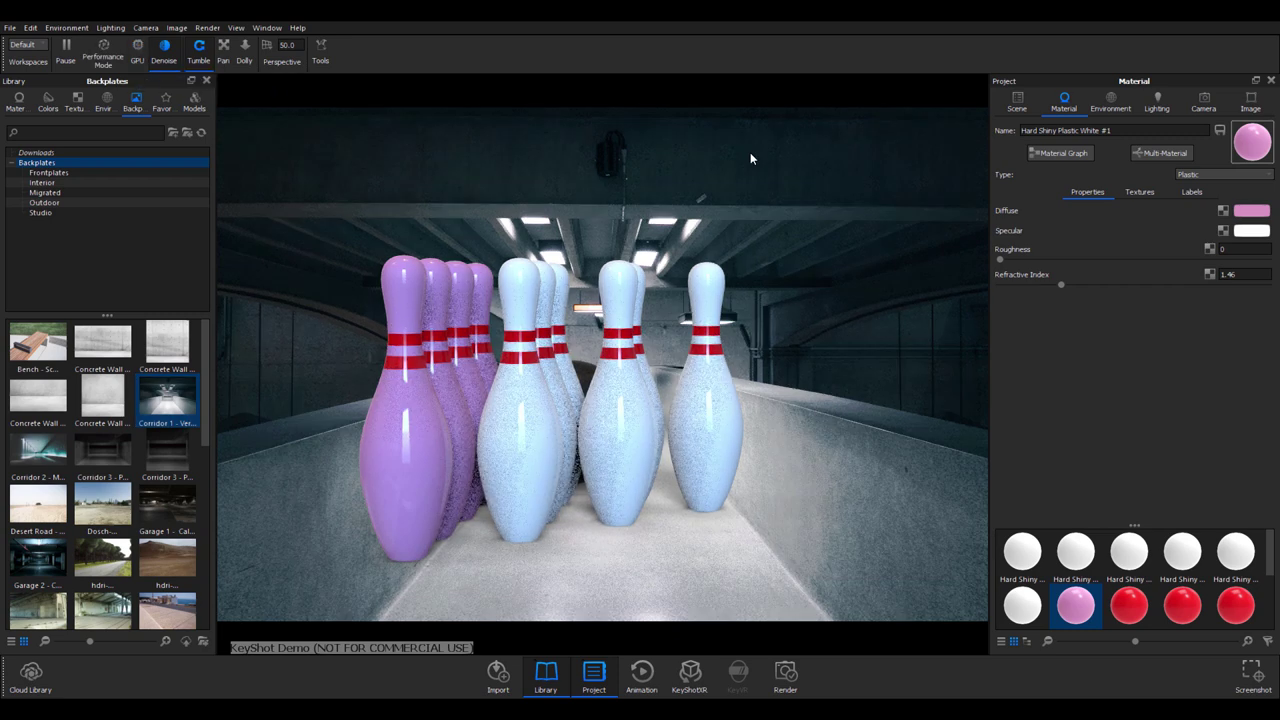
{"action": "left_click_drag", "start_coordinate": [751, 154], "coordinate": [478, 288]}
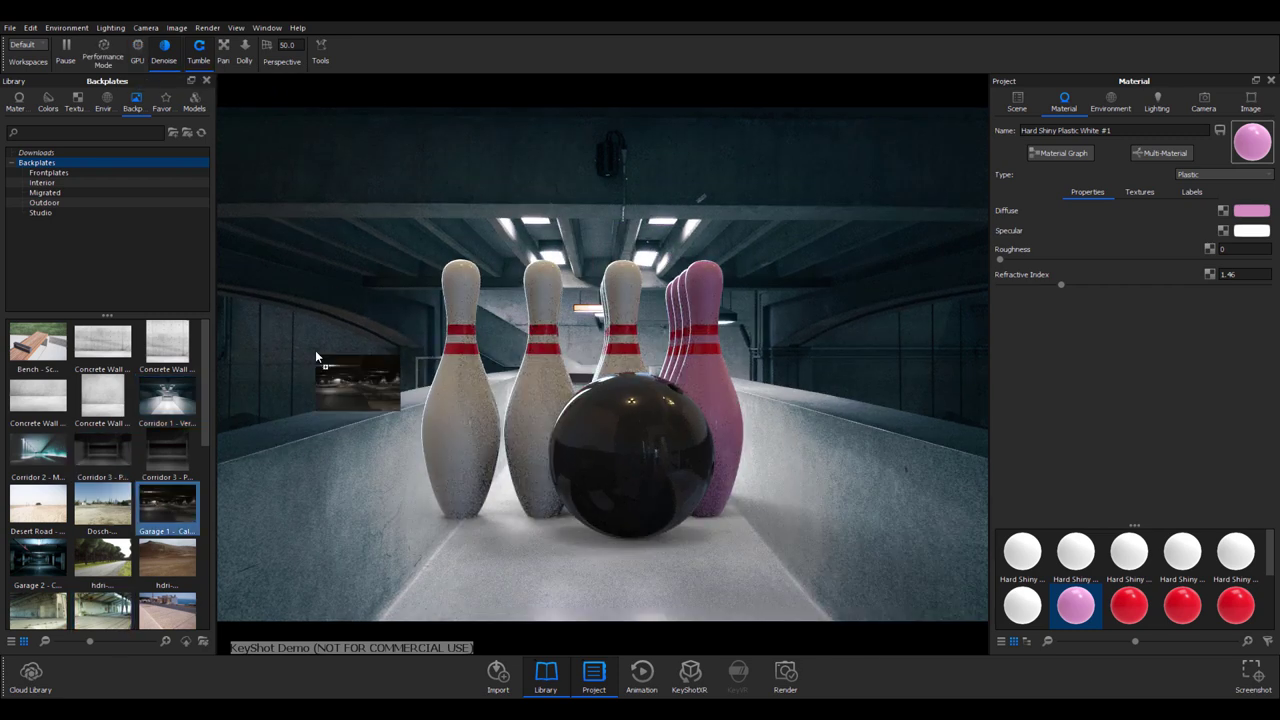
{"action": "left_click_drag", "start_coordinate": [315, 355], "coordinate": [318, 357]}
Apply another environment from further down the environment library to the bowling scene.
{"action": "left_click", "coordinate": [103, 102]}
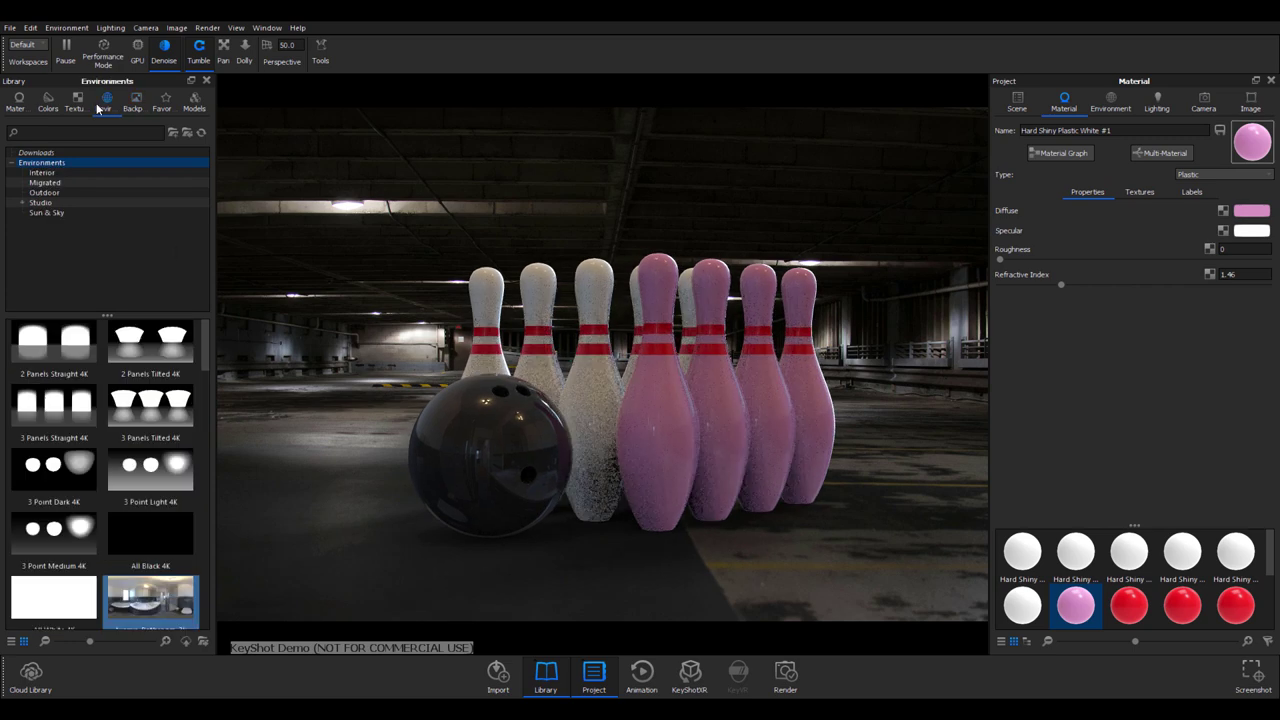
{"action": "scroll", "coordinate": [150, 470], "scroll_direction": "down", "scroll_amount": 10}
{"action": "left_click_drag", "start_coordinate": [150, 365], "coordinate": [311, 470]}
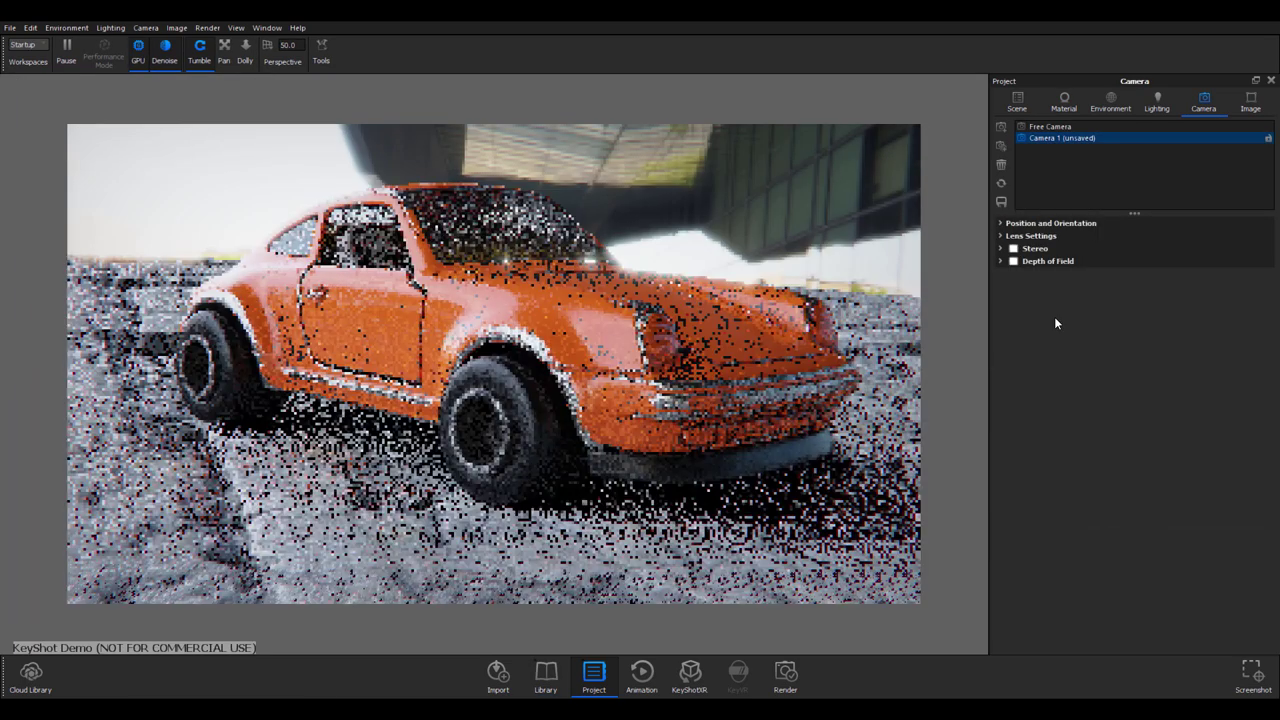
{"action": "left_click", "coordinate": [1063, 128]}
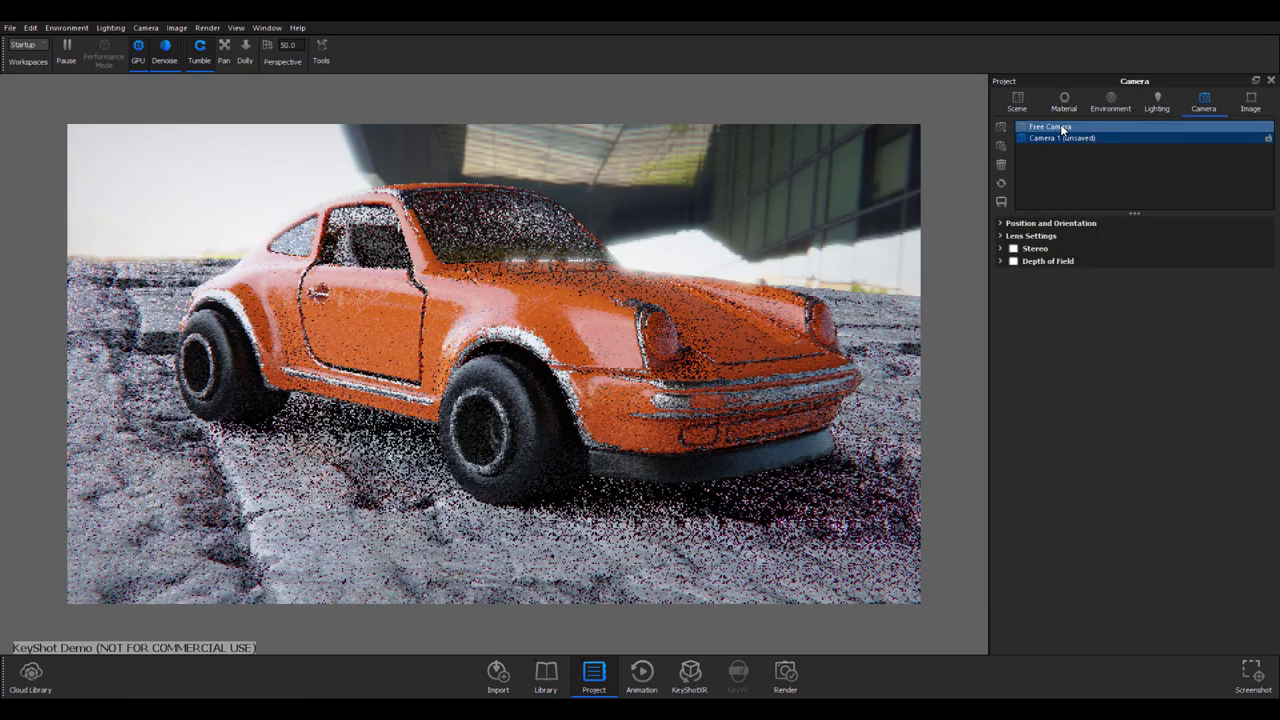
{"action": "left_click", "coordinate": [1070, 103]}
{"action": "left_click", "coordinate": [1017, 101]}
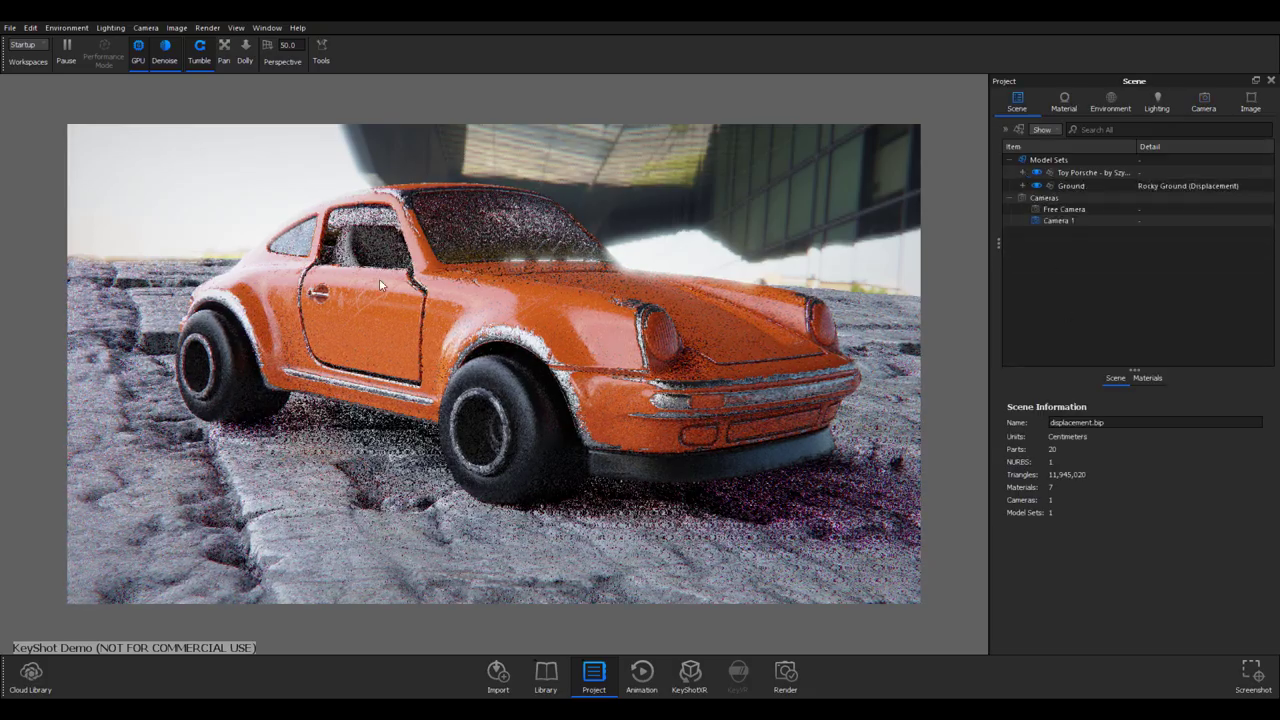
{"action": "left_click_drag", "start_coordinate": [309, 305], "coordinate": [447, 476]}
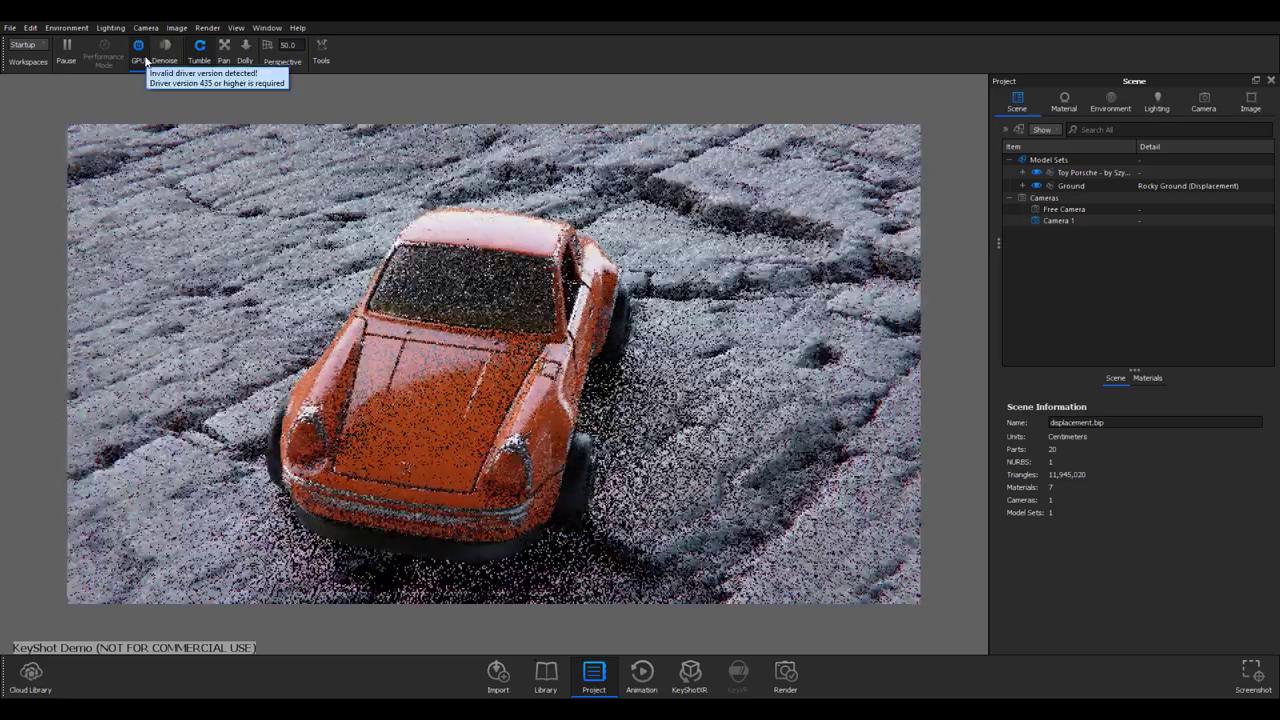
{"action": "left_click", "coordinate": [104, 52]}
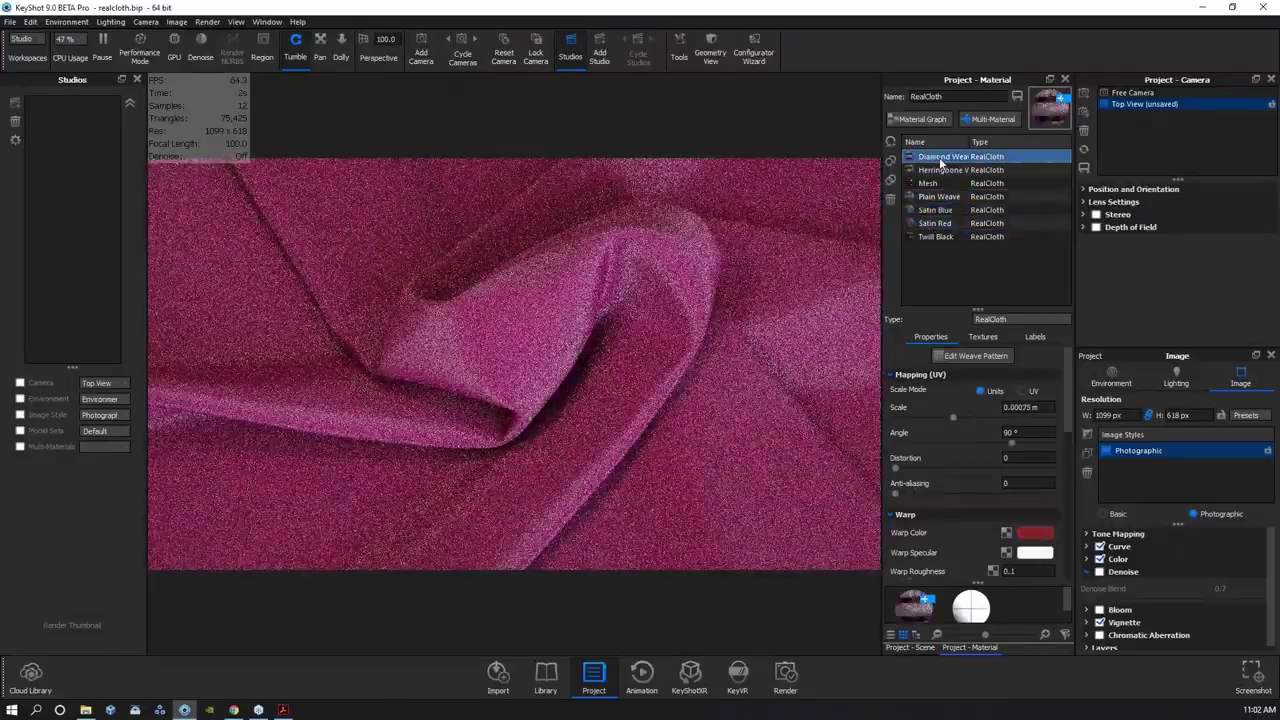
Preview the Herringbone RealCloth variant on the draped fabric and switch the fabric to Mesh.
{"action": "scroll", "coordinate": [497, 388], "scroll_direction": "up", "scroll_amount": 10}
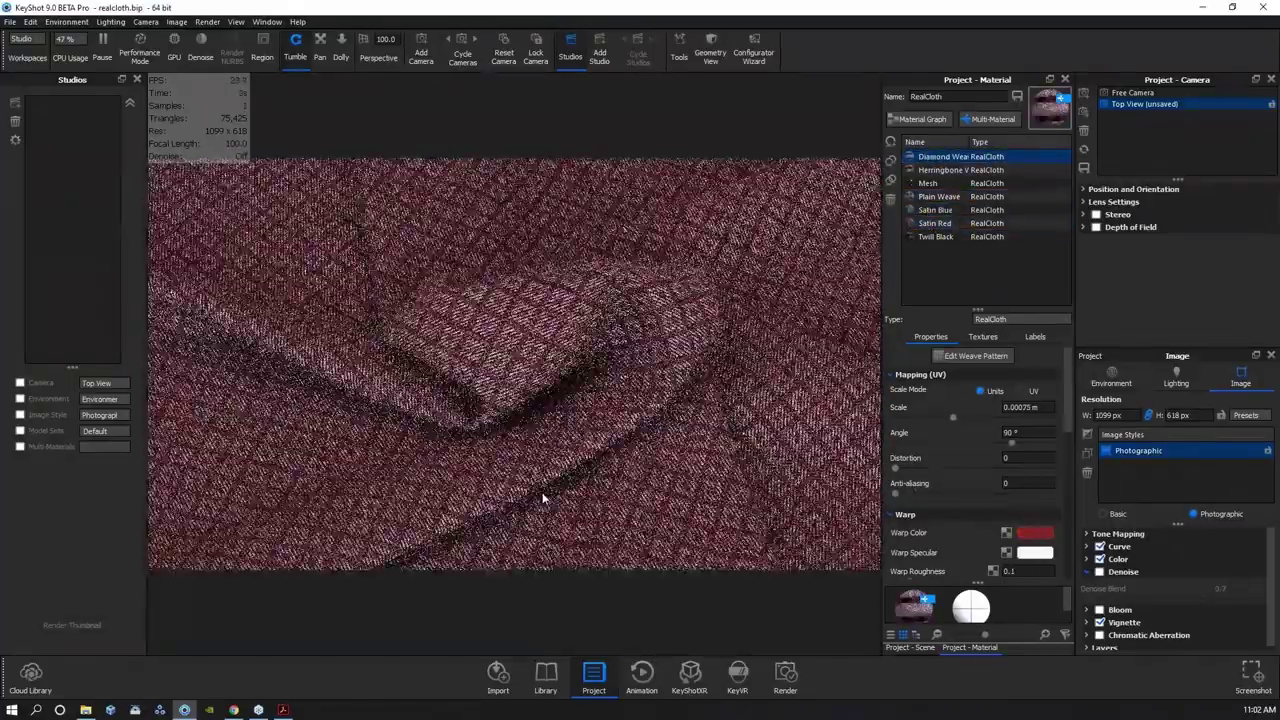
{"action": "left_click", "coordinate": [946, 172]}
{"action": "left_click", "coordinate": [940, 183]}
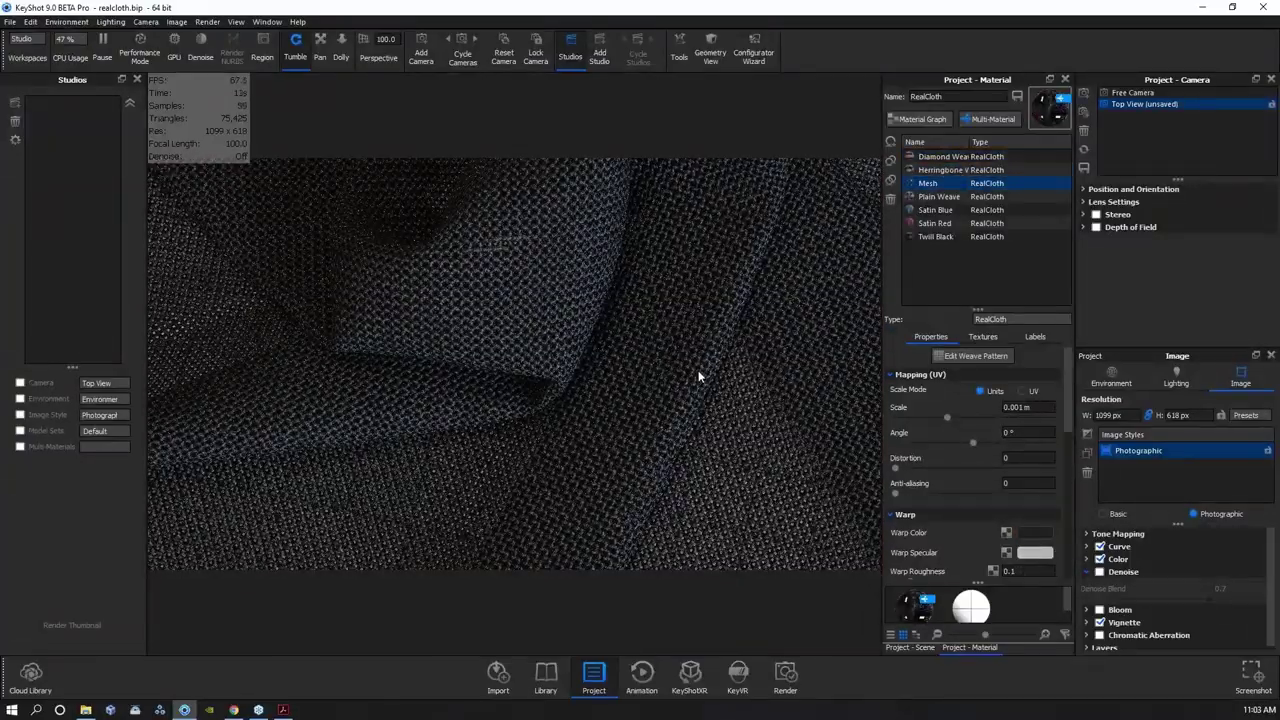
Render the Mesh fabric on the GPU and check which graphics cards are used for rendering.
{"action": "left_click", "coordinate": [66, 40]}
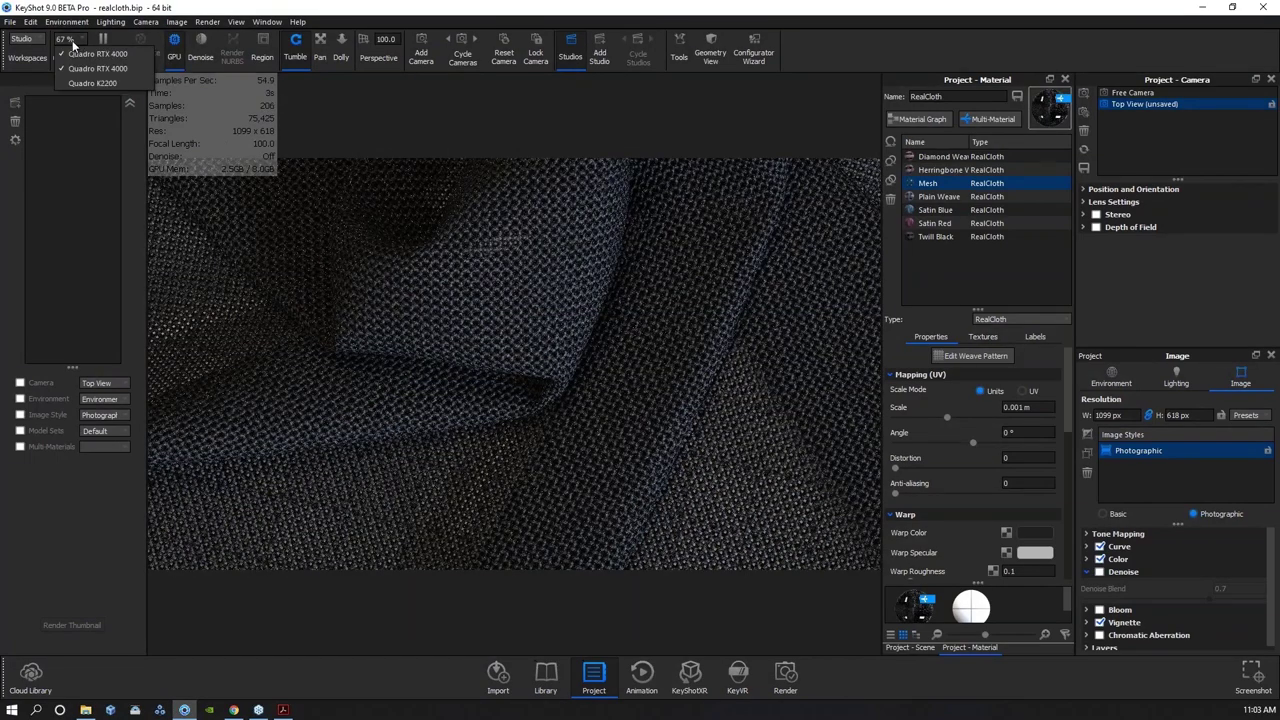
{"action": "left_click", "coordinate": [124, 82]}
{"action": "scroll", "coordinate": [950, 480], "scroll_direction": "down", "scroll_amount": 1}
Enlarge the Mesh material's property area, collapse the Mapping, Warp and Weft sections, and expand the Geometry settings.
{"action": "left_click", "coordinate": [930, 475]}
{"action": "left_click_drag", "start_coordinate": [978, 309], "coordinate": [978, 211]}
{"action": "left_click", "coordinate": [1005, 392]}
{"action": "left_click", "coordinate": [960, 409]}
{"action": "left_click", "coordinate": [930, 276]}
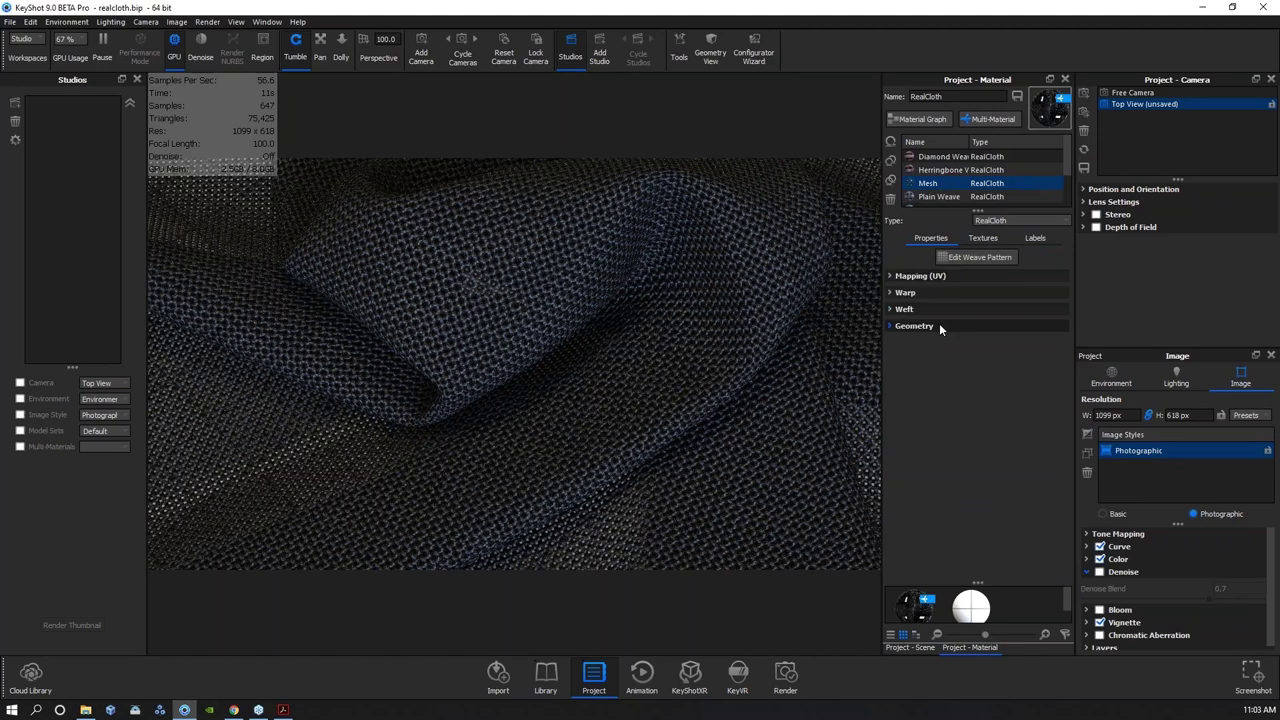
{"action": "left_click", "coordinate": [938, 325]}
{"action": "scroll", "coordinate": [930, 450], "scroll_direction": "down", "scroll_amount": 1}
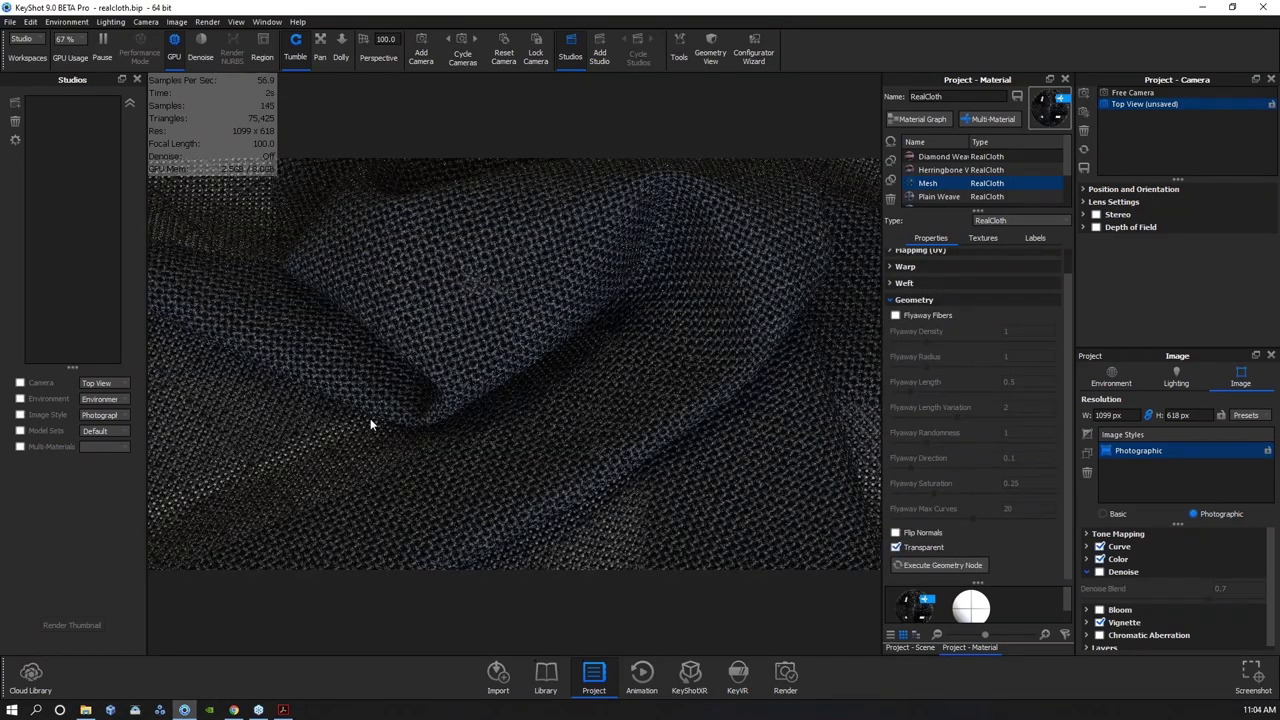
Switch the draped fabric's active sub-material to the Diamond Weave RealCloth.
{"action": "left_click_drag", "start_coordinate": [375, 310], "coordinate": [385, 227]}
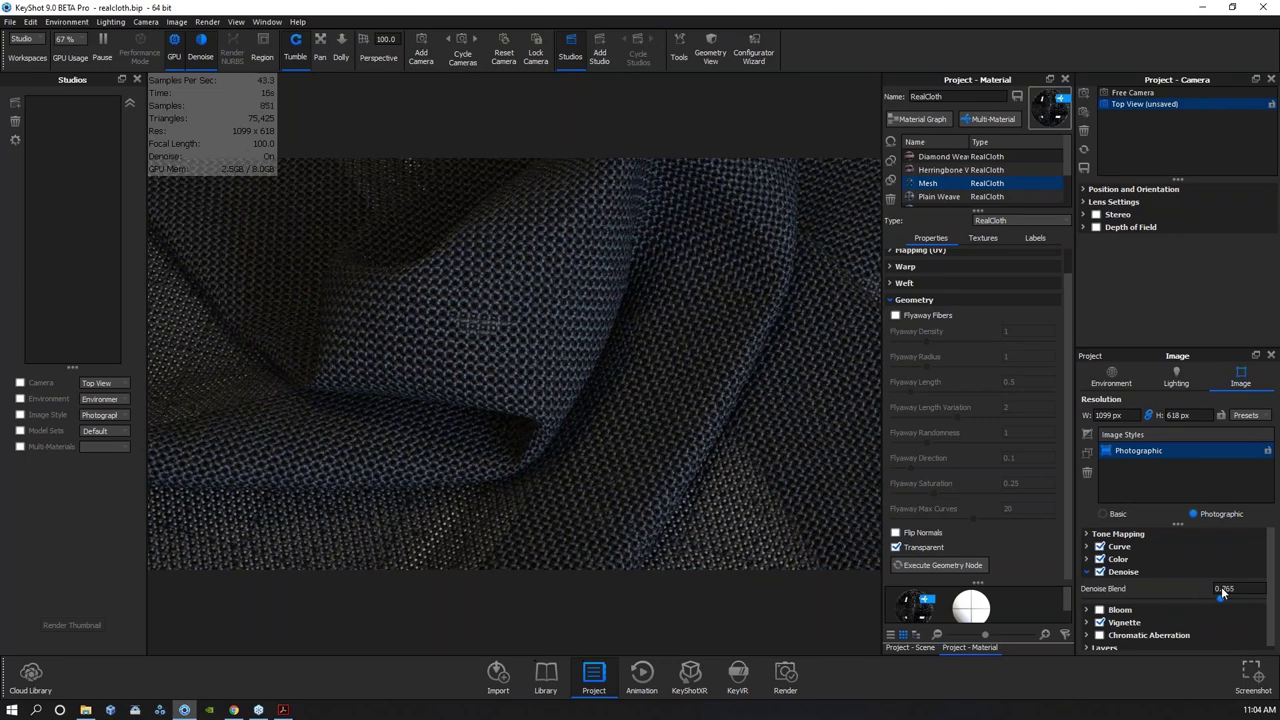
{"action": "left_click", "coordinate": [942, 157]}
{"action": "scroll", "coordinate": [768, 435], "scroll_direction": "down", "scroll_amount": 4}
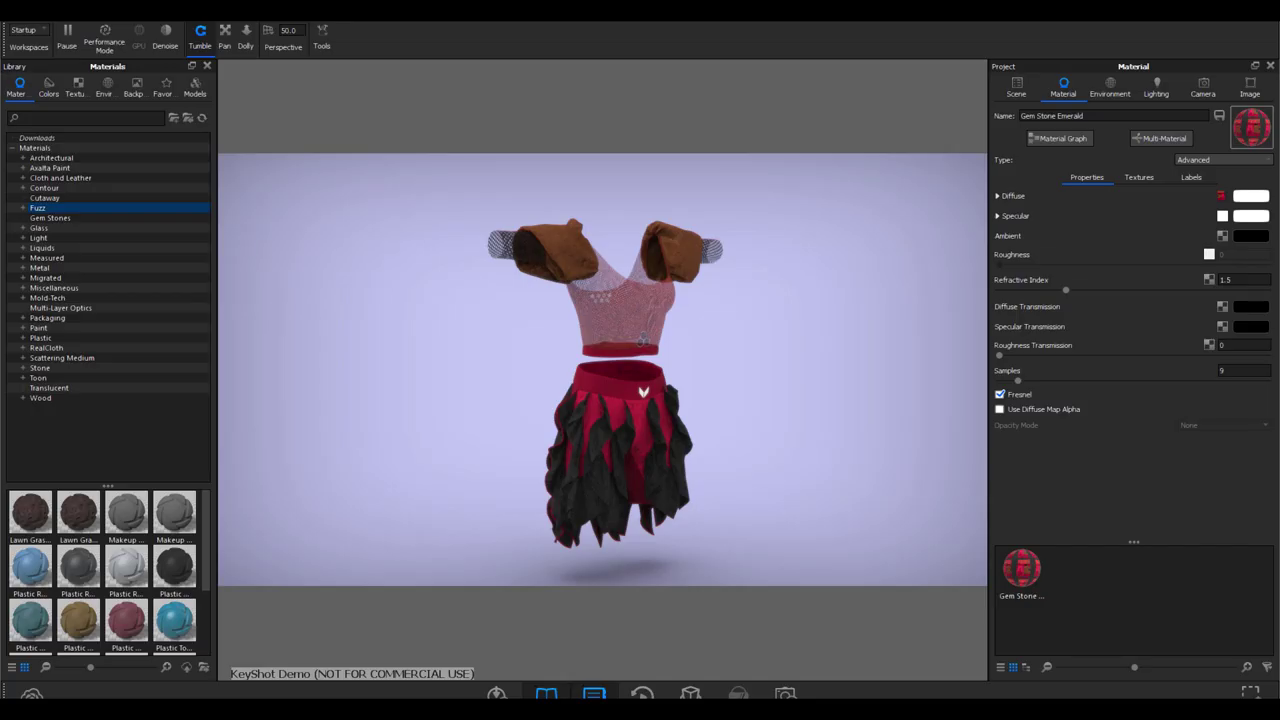
Add RealCloth Decorative Twill 2 Dark Green to the garment's material graph and connect it to the Material node's Surface input.
{"action": "scroll", "coordinate": [616, 317], "scroll_direction": "up", "scroll_amount": 5}
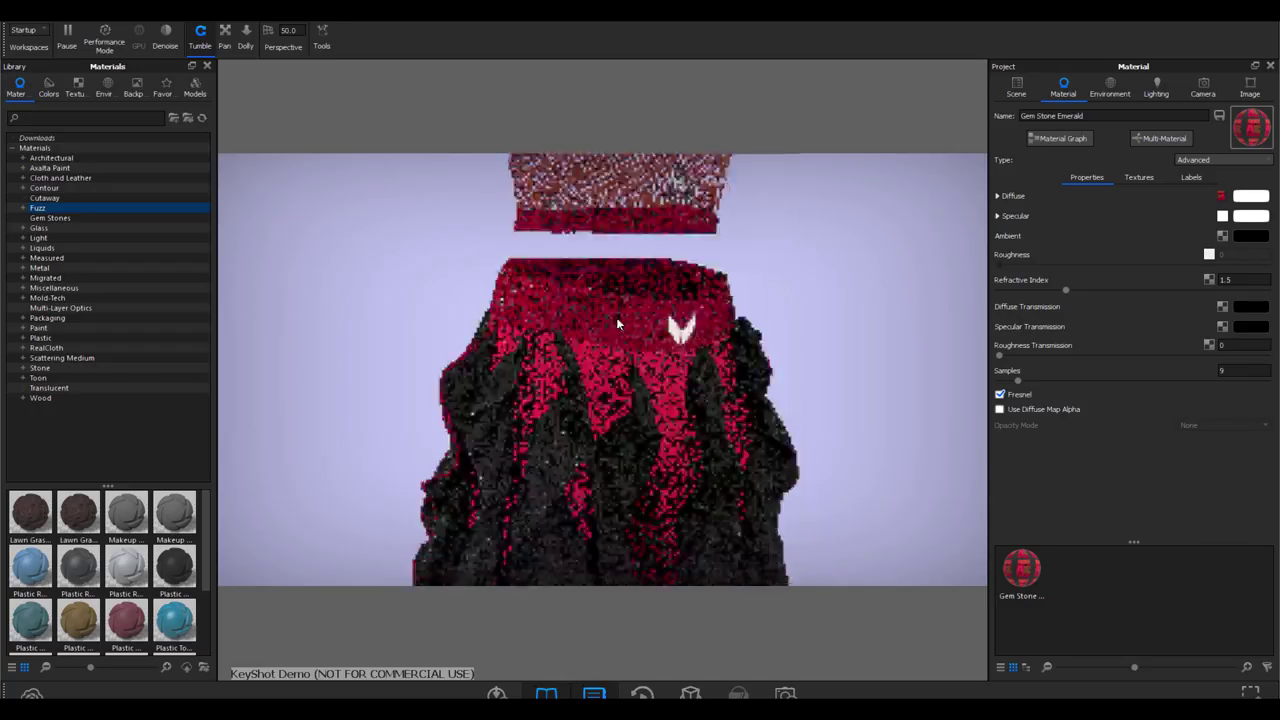
{"action": "left_click", "coordinate": [50, 348]}
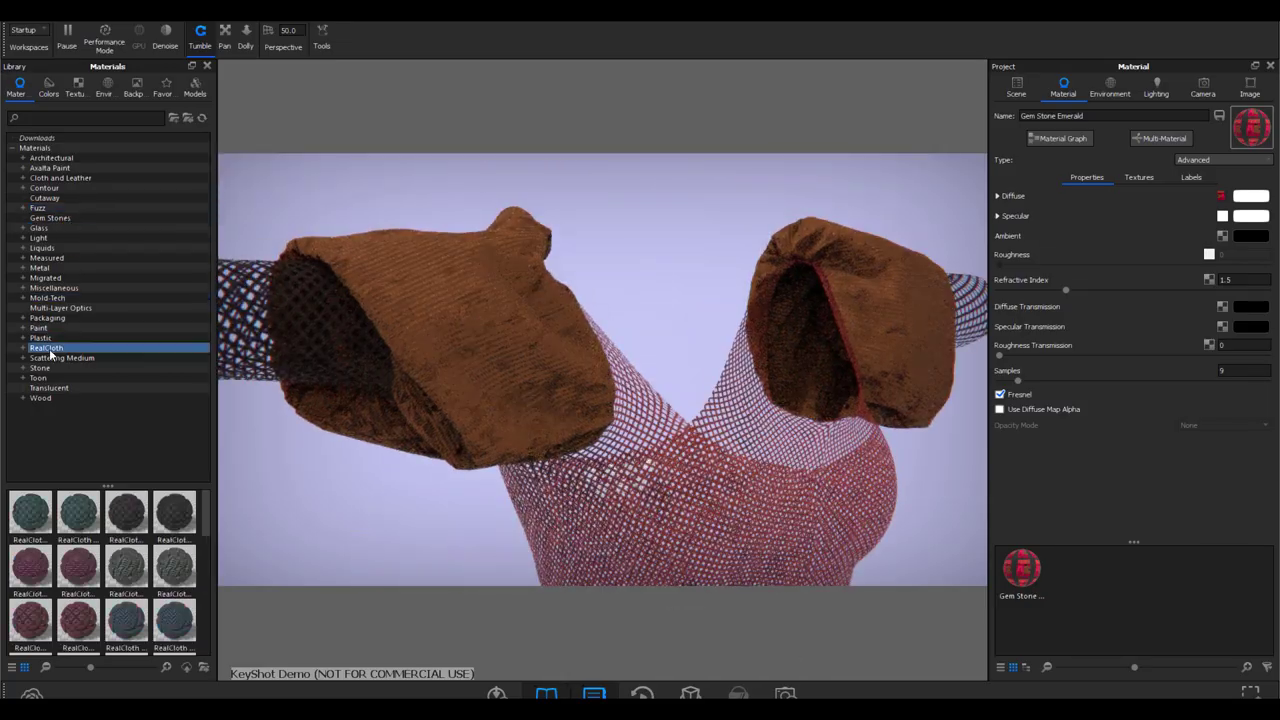
{"action": "mouse_move", "coordinate": [78, 567]}
{"action": "left_mouse_down"}
{"action": "mouse_move", "coordinate": [471, 309]}
{"action": "mouse_move", "coordinate": [45, 347]}
{"action": "left_mouse_up"}
{"action": "left_click", "coordinate": [1058, 138]}
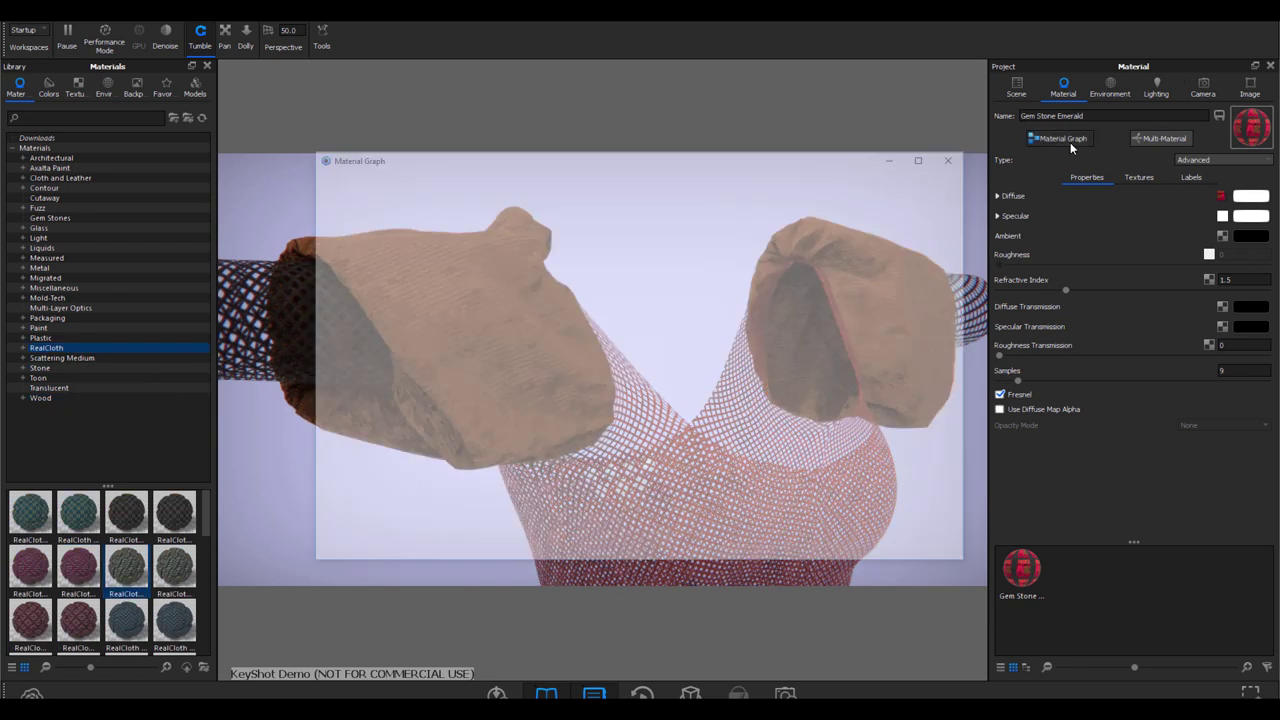
{"action": "left_click_drag", "start_coordinate": [598, 226], "coordinate": [731, 386]}
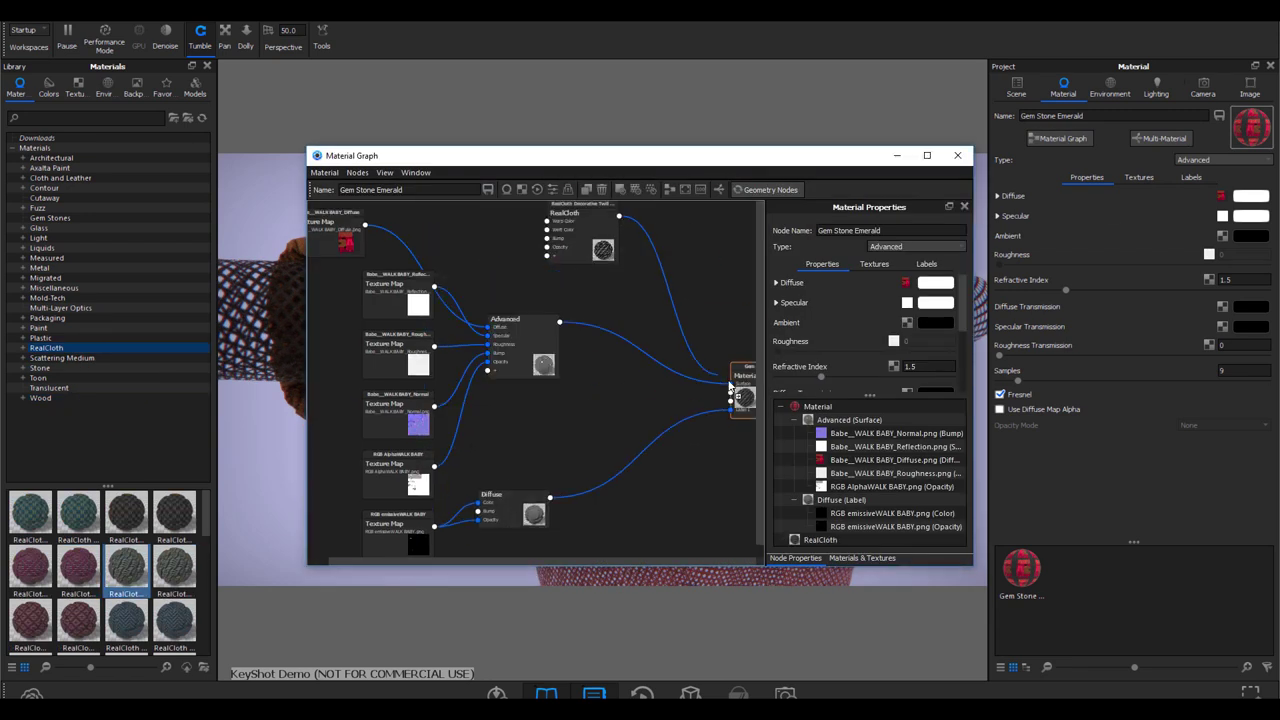
Move the material graph window clear of the garment, open the RealCloth node's properties and use the UV scale mode.
{"action": "left_click_drag", "start_coordinate": [690, 156], "coordinate": [354, 583]}
{"action": "left_click_drag", "start_coordinate": [453, 587], "coordinate": [502, 272]}
{"action": "left_click_drag", "start_coordinate": [290, 325], "coordinate": [338, 391]}
{"action": "left_click_drag", "start_coordinate": [430, 266], "coordinate": [188, 292]}
{"action": "double_click", "coordinate": [93, 428]}
{"action": "left_click", "coordinate": [384, 456]}
{"action": "scroll", "coordinate": [336, 509], "scroll_direction": "down", "scroll_amount": 1}
{"action": "left_click_drag", "start_coordinate": [355, 282], "coordinate": [365, 87]}
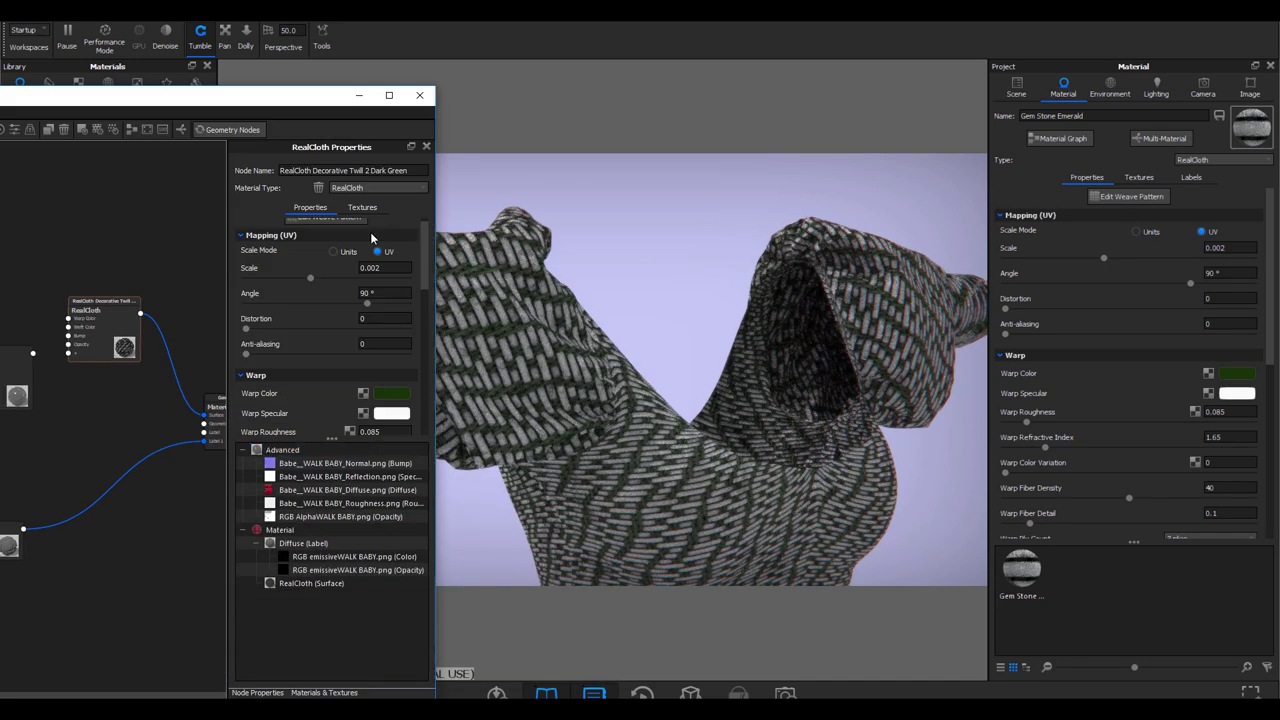
Set the RealCloth's Warp Fiber Detail to 0.227 and change its Warp Color to a muted greyish green.
{"action": "left_click_drag", "start_coordinate": [325, 438], "coordinate": [329, 621]}
{"action": "left_click_drag", "start_coordinate": [262, 544], "coordinate": [284, 545]}
{"action": "left_click", "coordinate": [1237, 373]}
{"action": "left_click", "coordinate": [1114, 237]}
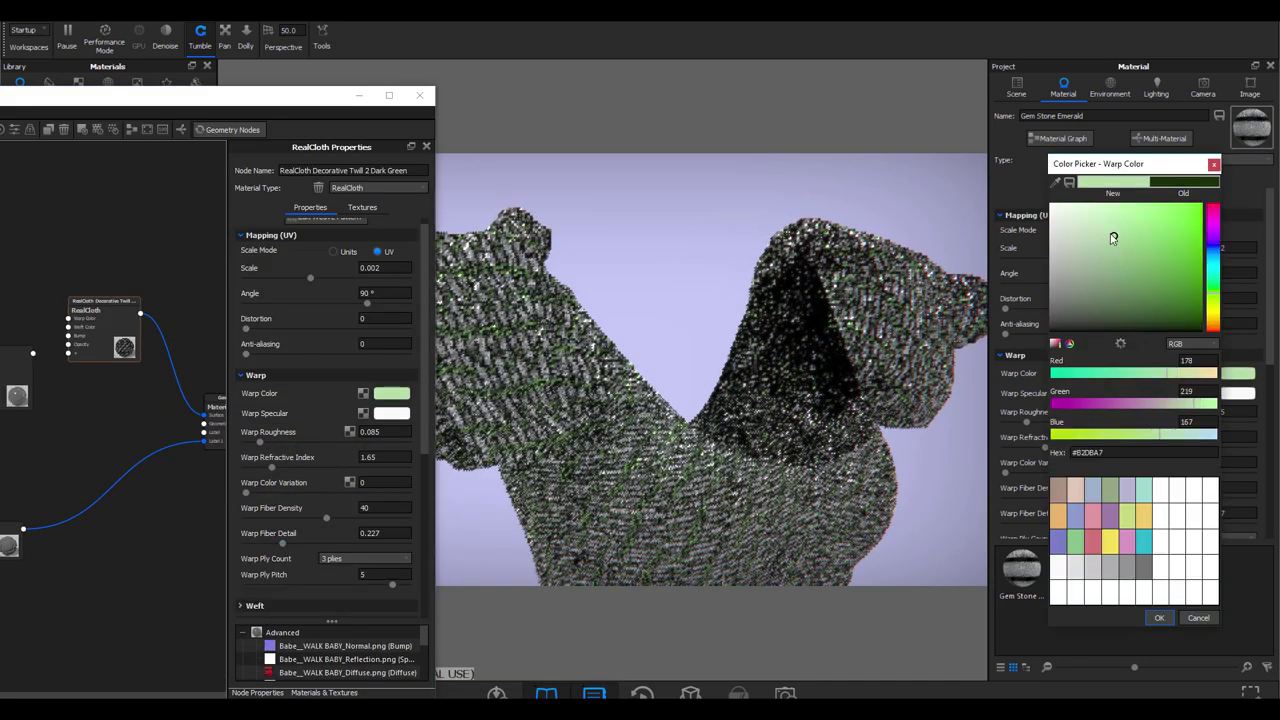
{"action": "left_click", "coordinate": [1097, 229]}
{"action": "left_click", "coordinate": [1160, 618]}
{"action": "left_click", "coordinate": [1237, 373]}
{"action": "left_click_drag", "start_coordinate": [1082, 298], "coordinate": [1082, 315]}
{"action": "left_click", "coordinate": [1160, 618]}
Set the RealCloth's Distortion to 3.7 and its Weft Roughness to 0.322.
{"action": "left_click_drag", "start_coordinate": [246, 329], "coordinate": [365, 340]}
{"action": "scroll", "coordinate": [348, 487], "scroll_direction": "down", "scroll_amount": 2}
{"action": "left_click_drag", "start_coordinate": [320, 577], "coordinate": [298, 576]}
Arrange the garment's material graph and connect the diffuse texture map to the RealCloth's Warp Color and Weft Color inputs.
{"action": "left_click_drag", "start_coordinate": [215, 100], "coordinate": [532, 84]}
{"action": "scroll", "coordinate": [384, 370], "scroll_direction": "up", "scroll_amount": 1}
{"action": "left_click_drag", "start_coordinate": [320, 335], "coordinate": [301, 257]}
{"action": "left_click_drag", "start_coordinate": [355, 262], "coordinate": [272, 351]}
{"action": "left_click_drag", "start_coordinate": [323, 358], "coordinate": [297, 360]}
{"action": "left_click_drag", "start_coordinate": [337, 307], "coordinate": [301, 175]}
{"action": "left_click_drag", "start_coordinate": [302, 388], "coordinate": [462, 402]}
{"action": "left_click_drag", "start_coordinate": [169, 206], "coordinate": [414, 159]}
{"action": "left_click", "coordinate": [169, 205]}
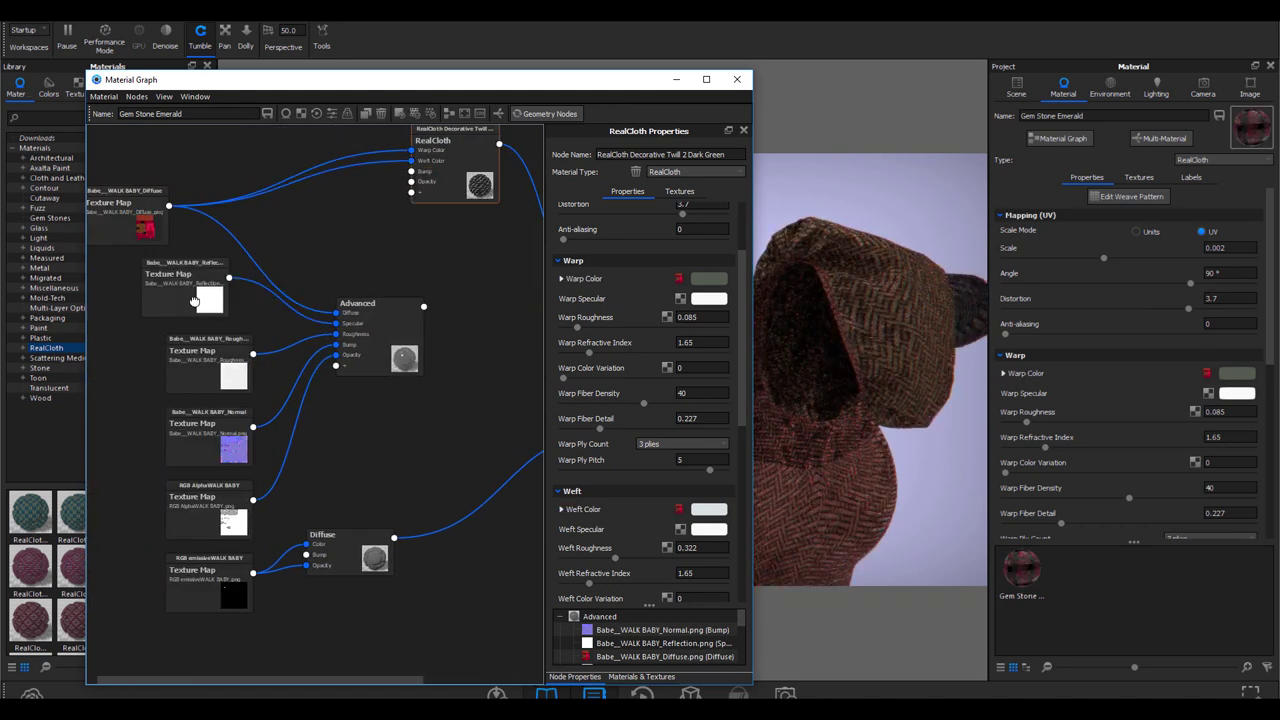
Connect the reflection texture map to the RealCloth's Warp Specular and Weft Specular inputs.
{"action": "left_click_drag", "start_coordinate": [229, 280], "coordinate": [413, 204]}
{"action": "left_click", "coordinate": [467, 230]}
{"action": "left_click", "coordinate": [459, 257]}
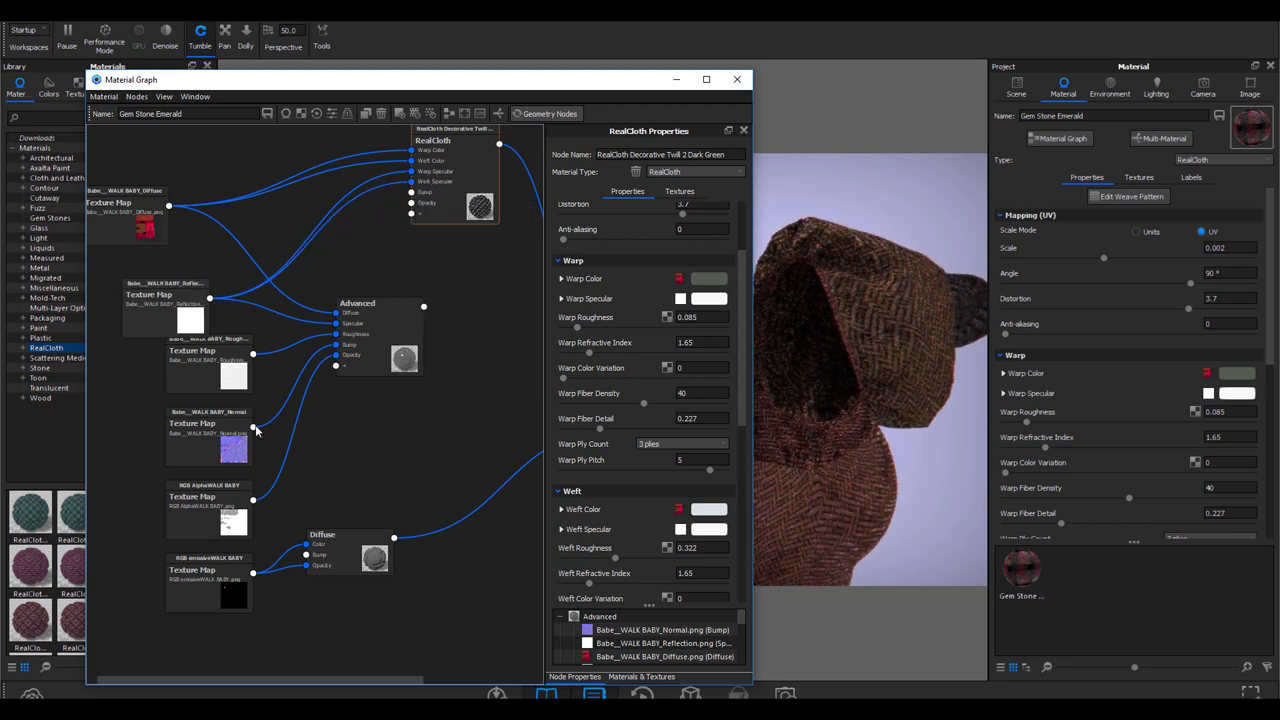
Connect the normal map to the RealCloth's Bump input and the alpha map to Opacity, and review its texture settings.
{"action": "scroll", "coordinate": [645, 400], "scroll_direction": "down", "scroll_amount": 10}
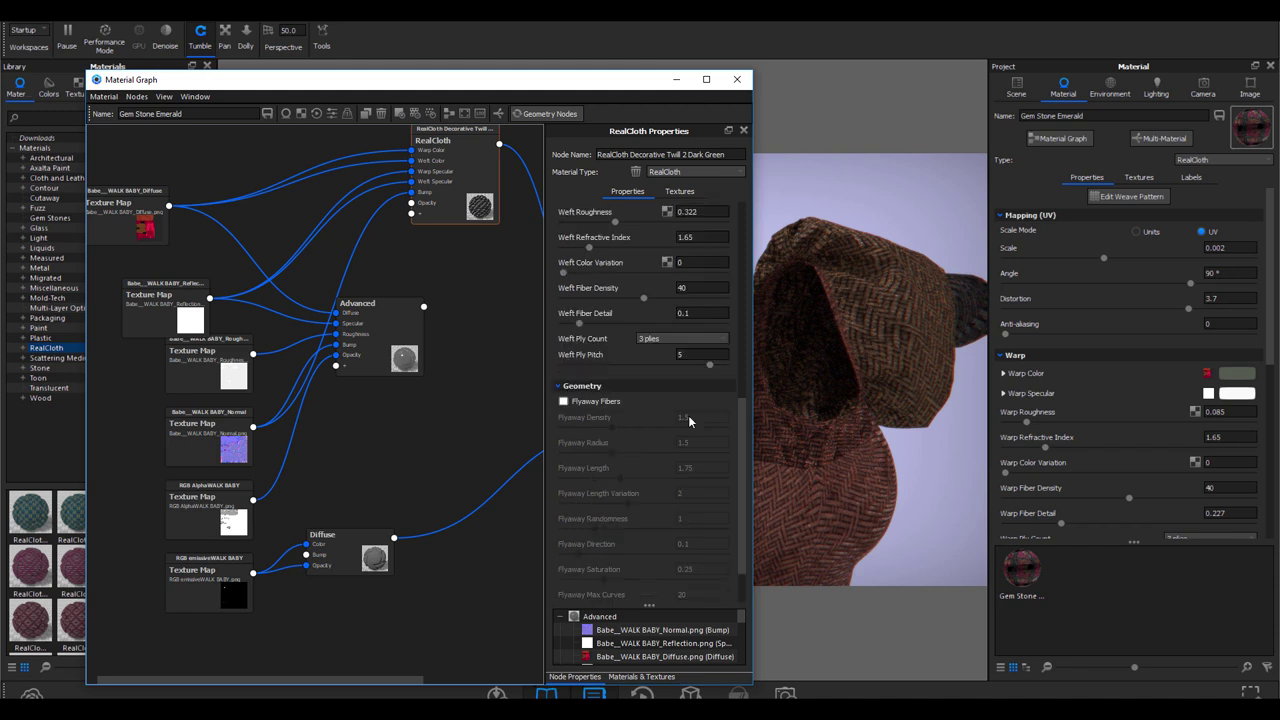
{"action": "left_click", "coordinate": [680, 191]}
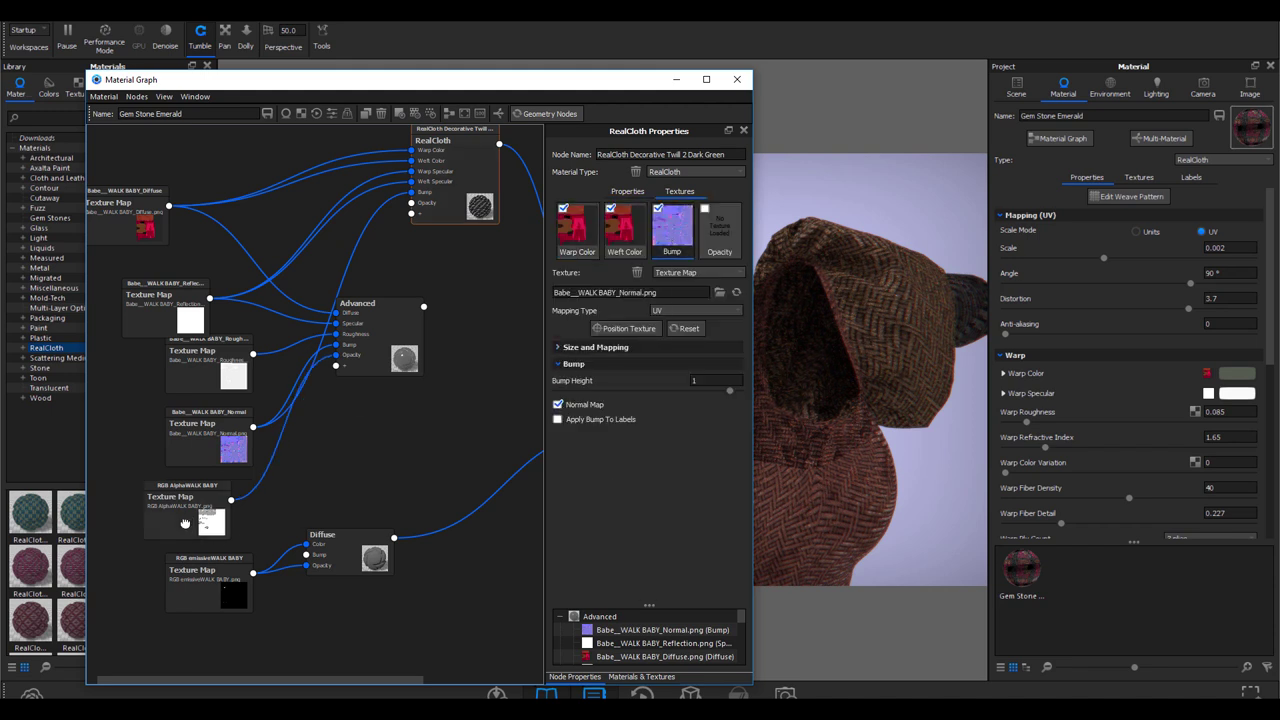
{"action": "left_click_drag", "start_coordinate": [412, 205], "coordinate": [411, 203]}
{"action": "left_click", "coordinate": [626, 193]}
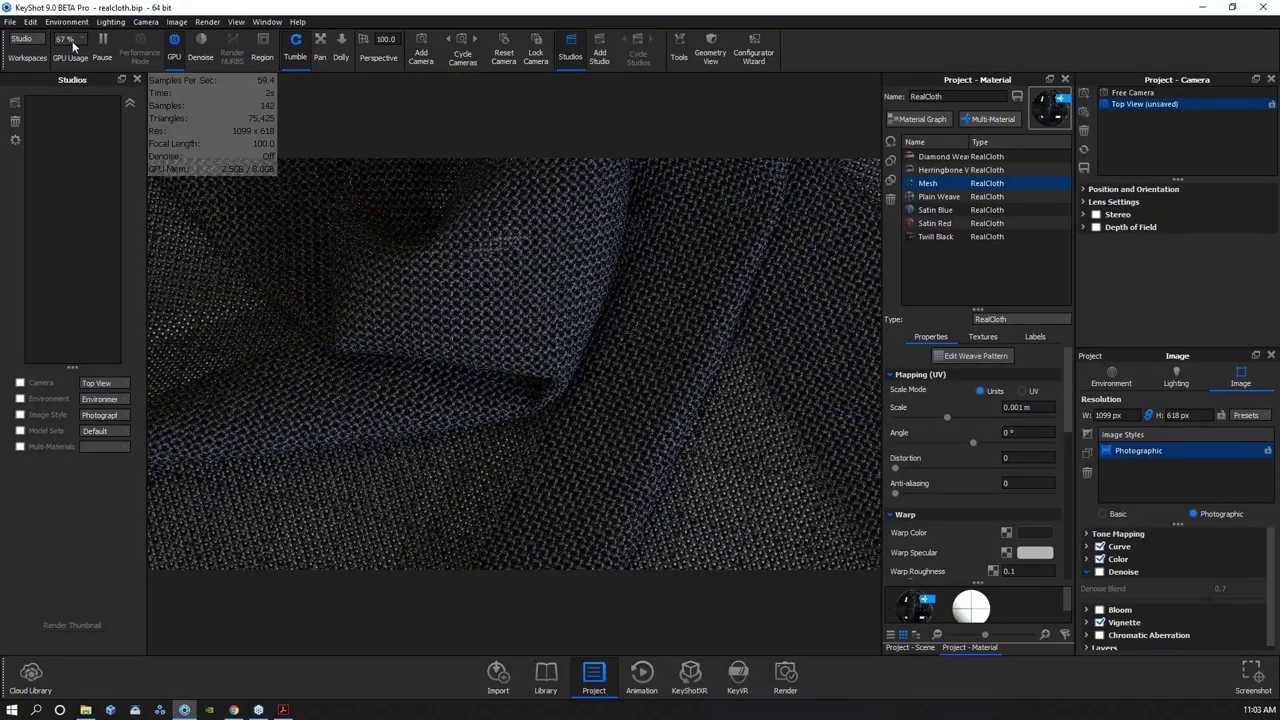
{"action": "left_click", "coordinate": [73, 42]}
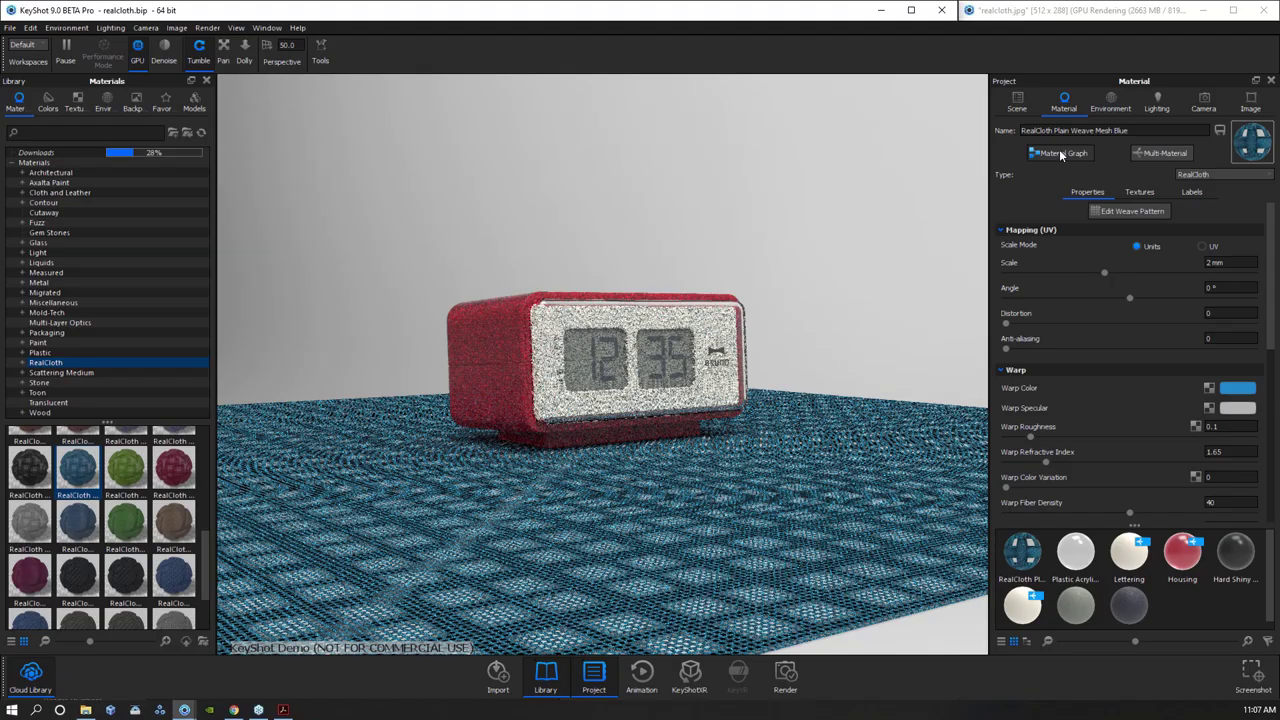
Add a Fuzz geometry node to the RealCloth Plain Weave Mesh Blue material graph and connect it to the Material's Geometry input.
{"action": "left_click", "coordinate": [1064, 153]}
{"action": "right_click", "coordinate": [414, 457]}
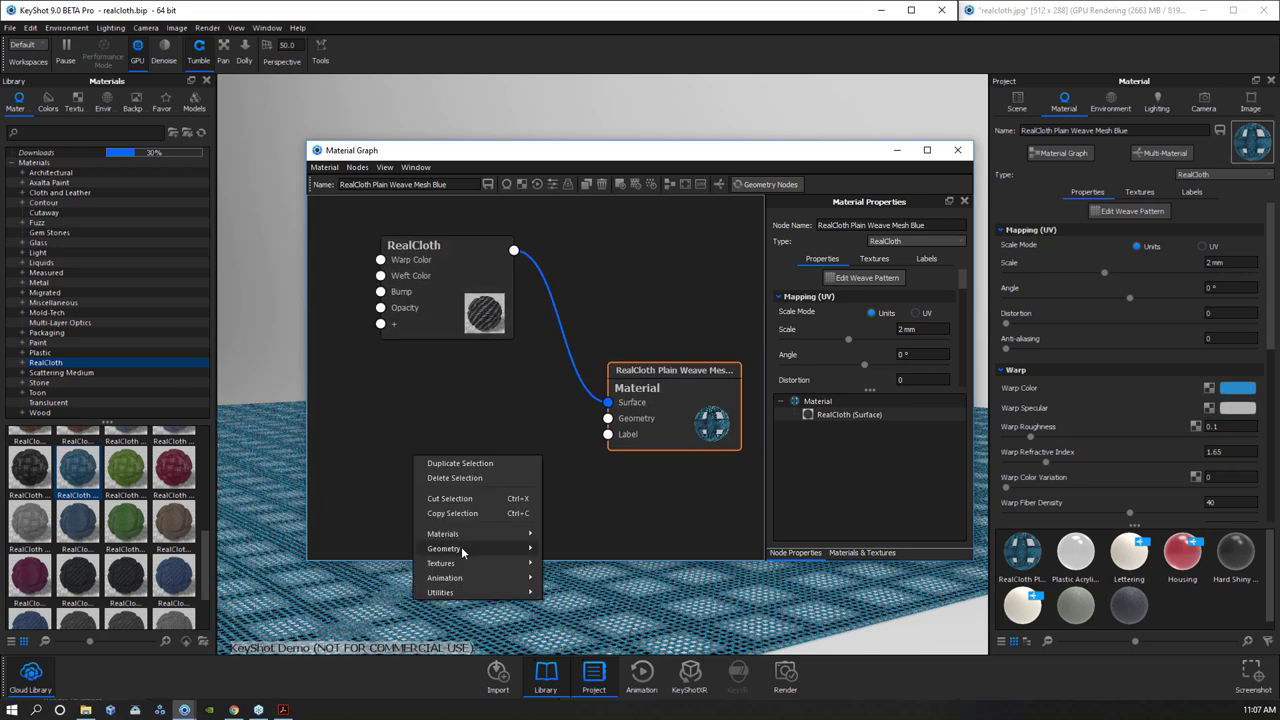
{"action": "left_click", "coordinate": [470, 545]}
{"action": "left_click_drag", "start_coordinate": [480, 429], "coordinate": [608, 419]}
Set the Fuzz node's Randomness to 0.97, Density to 0.213 1/mm and Max Curves to 10.64, and execute the geometry node.
{"action": "left_click_drag", "start_coordinate": [690, 150], "coordinate": [570, 174]}
{"action": "double_click", "coordinate": [297, 450]}
{"action": "scroll", "coordinate": [780, 370], "scroll_direction": "down", "scroll_amount": 5}
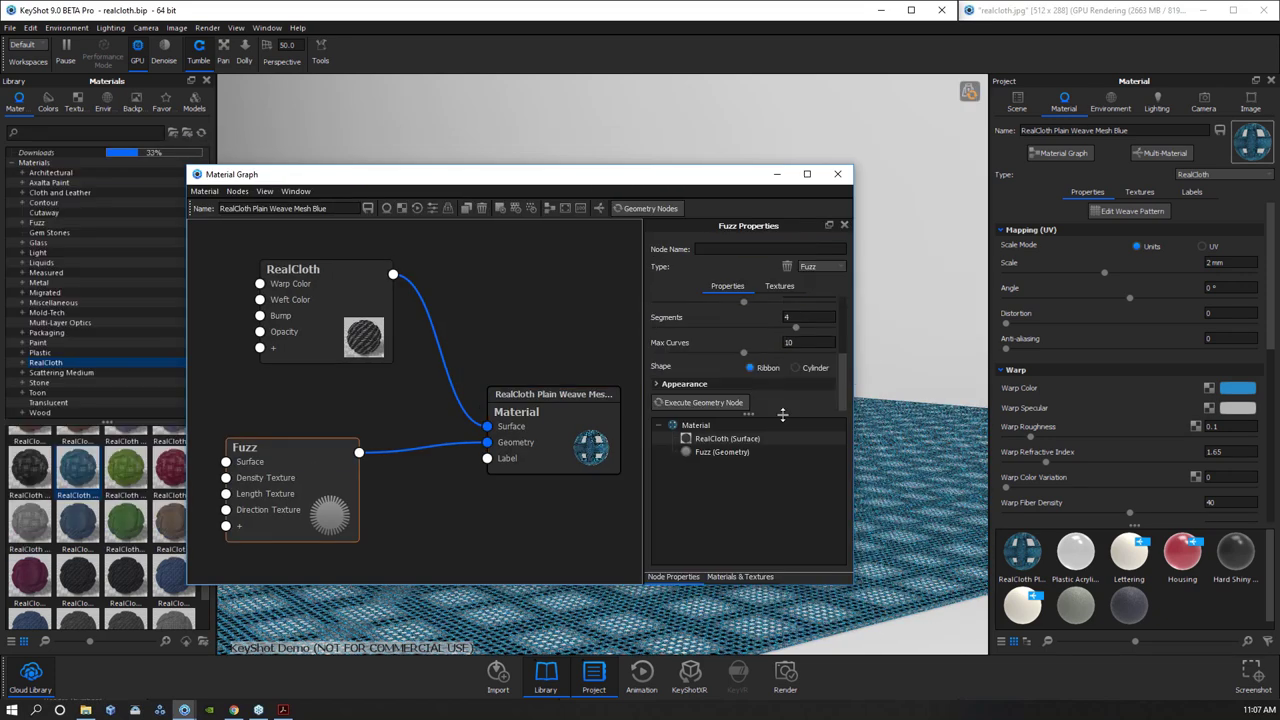
{"action": "left_click_drag", "start_coordinate": [783, 414], "coordinate": [785, 527]}
{"action": "left_click_drag", "start_coordinate": [656, 362], "coordinate": [690, 363]}
{"action": "left_click_drag", "start_coordinate": [744, 413], "coordinate": [757, 416]}
{"action": "left_click_drag", "start_coordinate": [744, 463], "coordinate": [749, 464]}
{"action": "left_click", "coordinate": [703, 513]}
Expand the fuzz Appearance settings, set Length Variation to 0.046 and Length to 13.3 mm, and execute the geometry node again.
{"action": "left_click", "coordinate": [660, 495]}
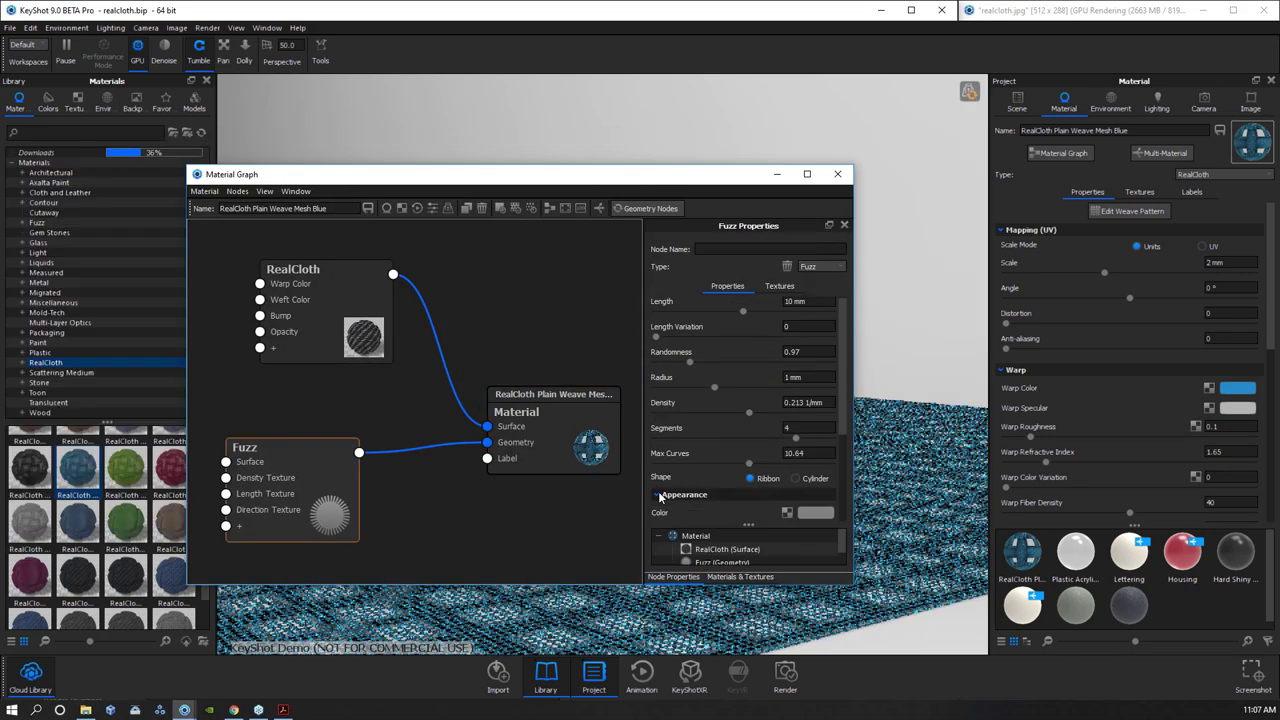
{"action": "scroll", "coordinate": [685, 495], "scroll_direction": "down", "scroll_amount": 4}
{"action": "scroll", "coordinate": [692, 495], "scroll_direction": "up", "scroll_amount": 3}
{"action": "left_click_drag", "start_coordinate": [673, 338], "coordinate": [771, 314]}
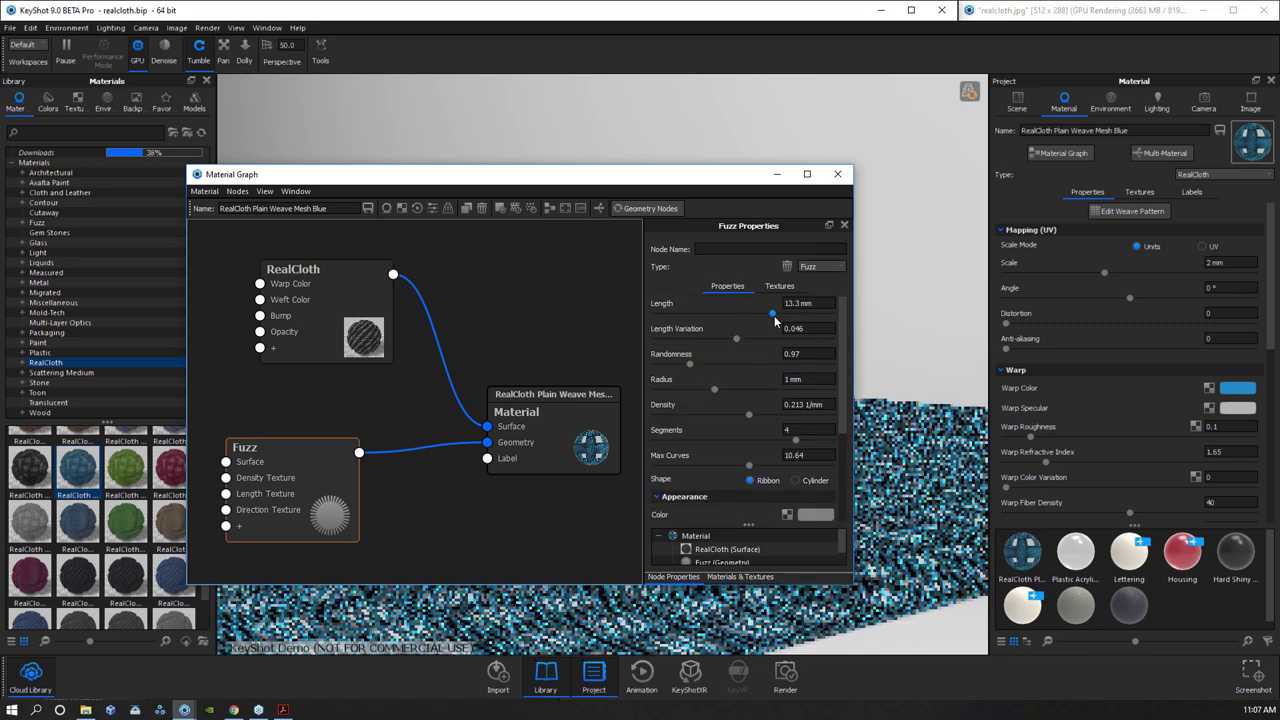
{"action": "scroll", "coordinate": [735, 500], "scroll_direction": "down", "scroll_amount": 3}
{"action": "left_click", "coordinate": [703, 513]}
Move the material graph off the carpet view and set the fuzz Density to 0.0744 1/mm, Length to 2.28 mm and Length Variation to 0.
{"action": "left_click_drag", "start_coordinate": [622, 176], "coordinate": [997, 120]}
{"action": "scroll", "coordinate": [1067, 325], "scroll_direction": "up", "scroll_amount": 3}
{"action": "left_click_drag", "start_coordinate": [1132, 325], "coordinate": [1061, 328]}
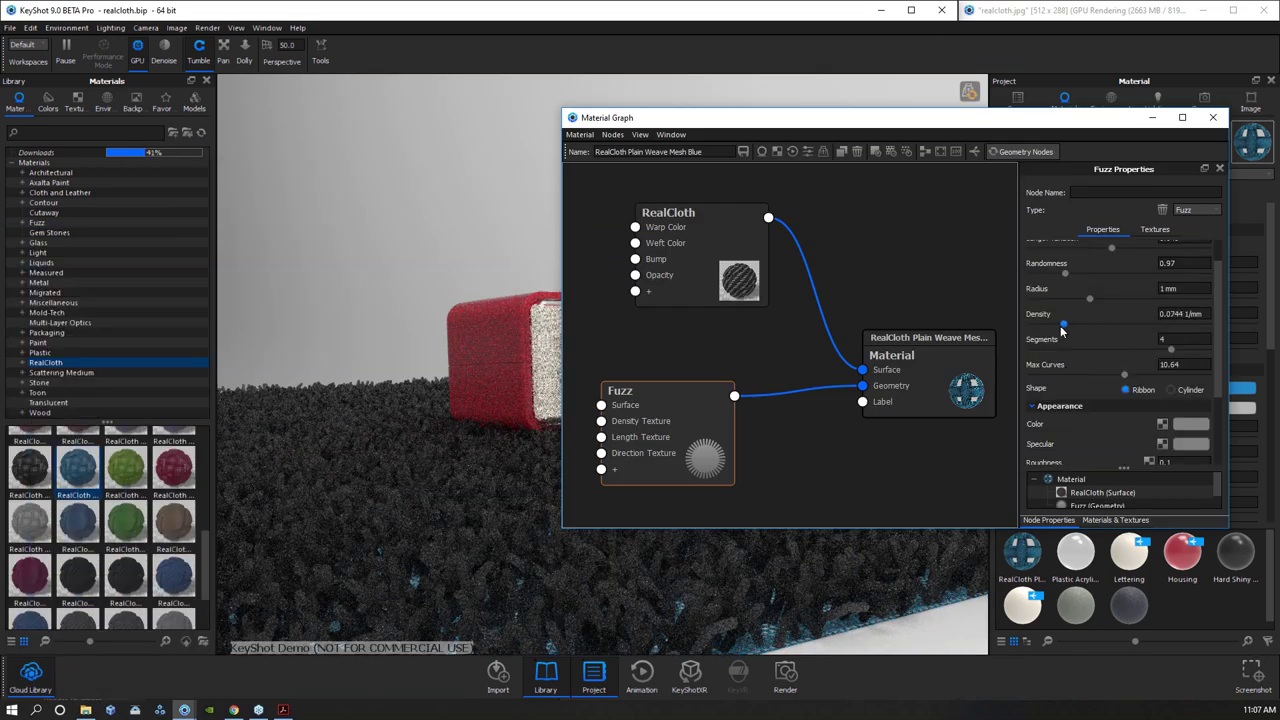
{"action": "scroll", "coordinate": [1094, 262], "scroll_direction": "up", "scroll_amount": 1}
{"action": "left_click_drag", "start_coordinate": [1111, 282], "coordinate": [887, 284]}
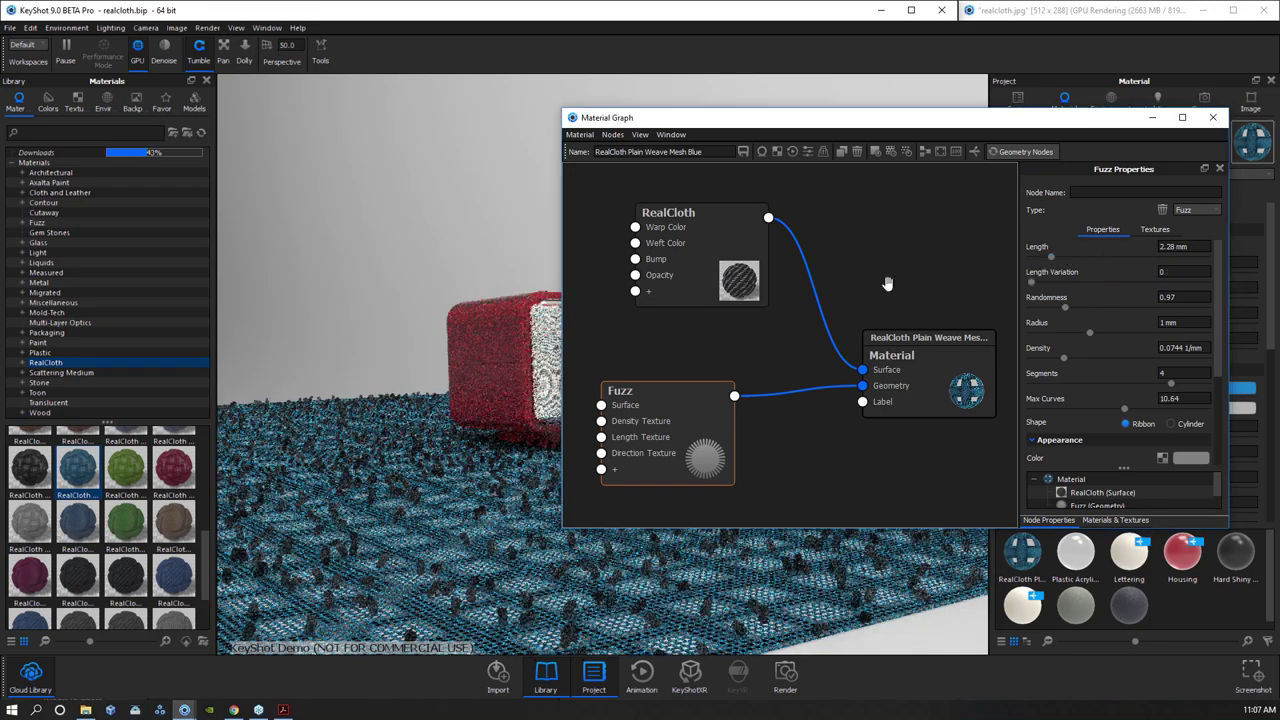
Switch the fuzz to the Cylinder shape with length 6.62 mm, length variation 0.016, radius 0.126 mm, density 0.125 1/mm and 7.6 max curves.
{"action": "left_click", "coordinate": [1180, 423]}
{"action": "scroll", "coordinate": [1180, 400], "scroll_direction": "down", "scroll_amount": 1}
{"action": "left_click_drag", "start_coordinate": [1124, 369], "coordinate": [1079, 370]}
{"action": "scroll", "coordinate": [1088, 434], "scroll_direction": "down", "scroll_amount": 2}
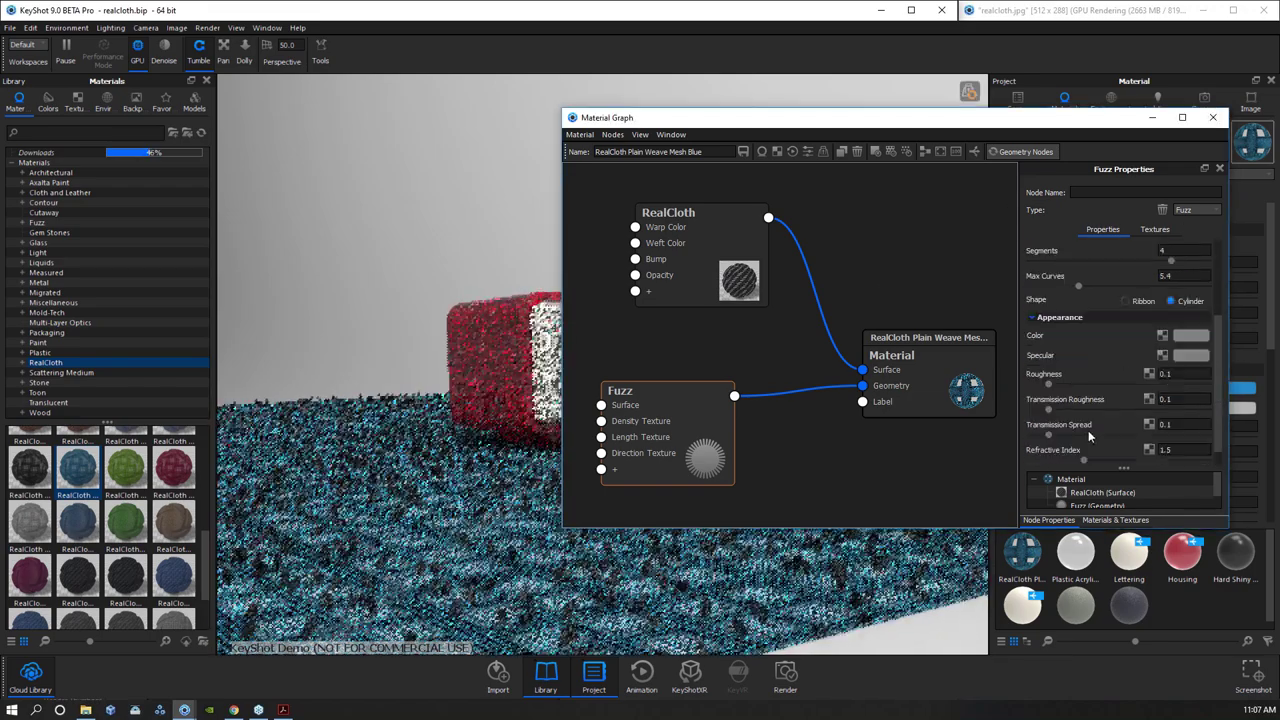
{"action": "scroll", "coordinate": [1110, 390], "scroll_direction": "up", "scroll_amount": 3}
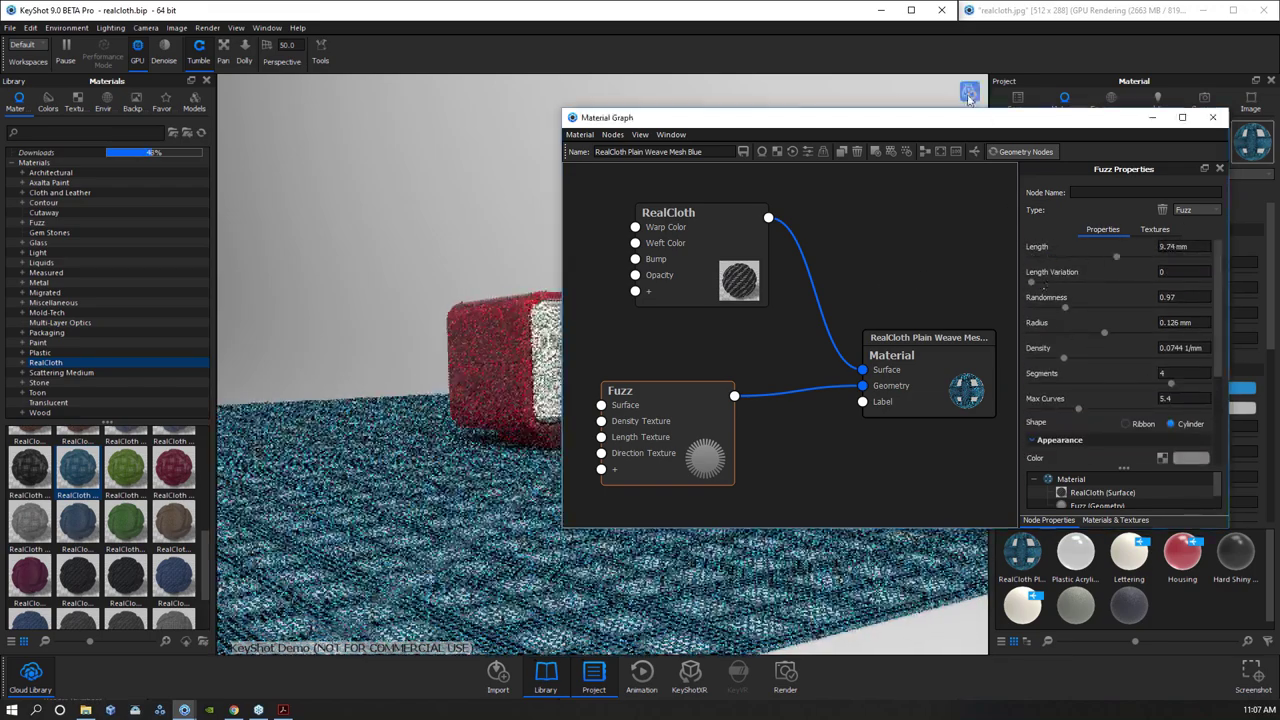
{"action": "left_click_drag", "start_coordinate": [1079, 409], "coordinate": [1098, 409]}
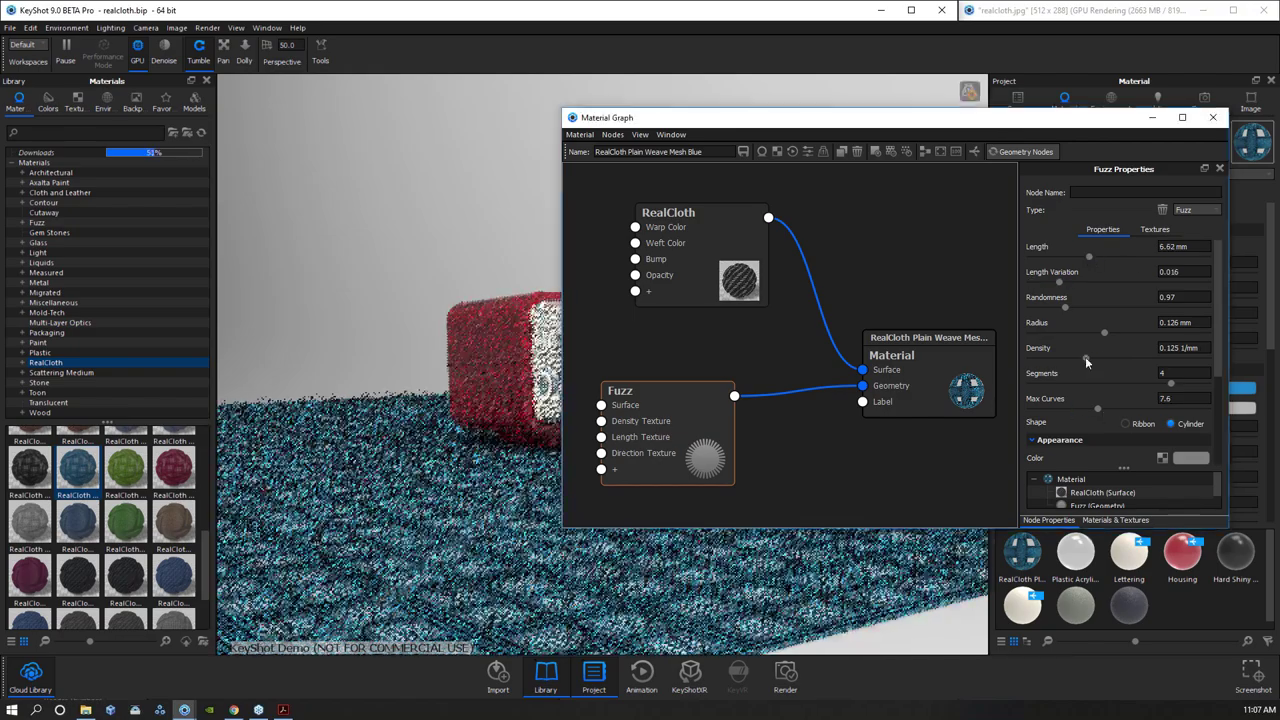
Set the fuzz Color to a dark blue sampled from the cloth in the real-time view.
{"action": "left_click", "coordinate": [1191, 458]}
{"action": "left_click", "coordinate": [1046, 260]}
{"action": "left_click", "coordinate": [470, 628]}
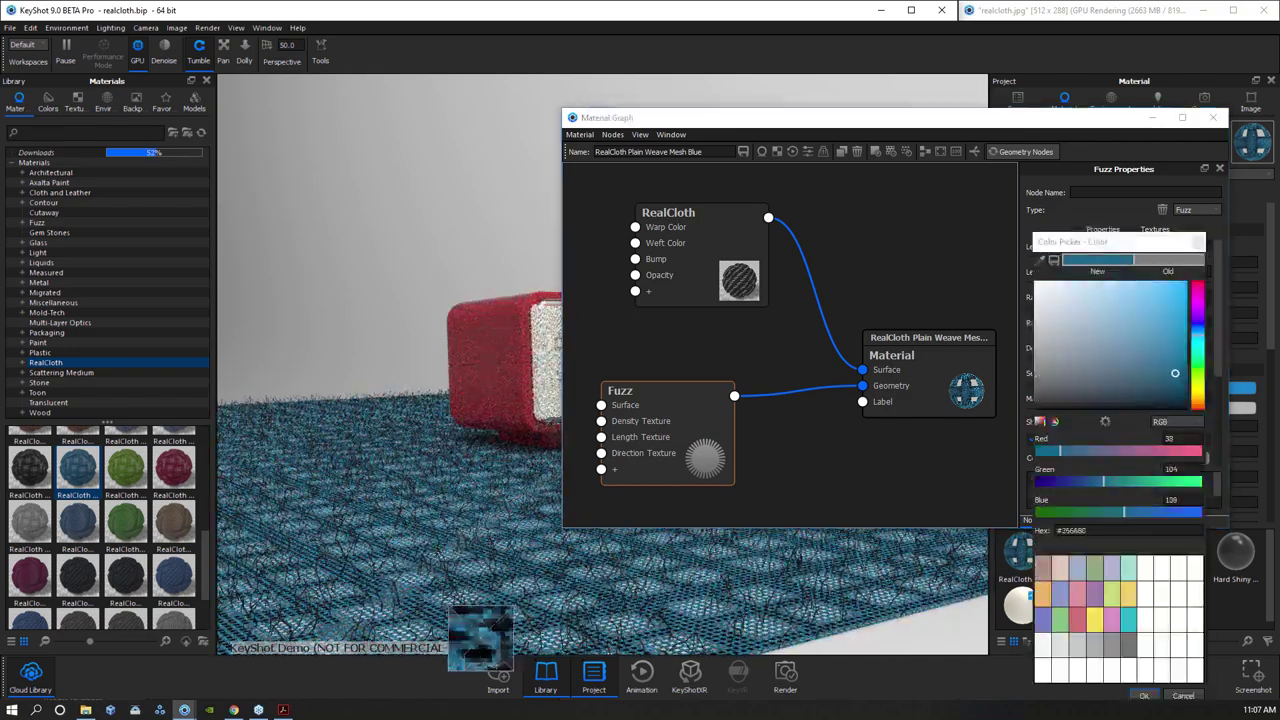
{"action": "left_click", "coordinate": [1109, 340]}
{"action": "left_click", "coordinate": [1198, 242]}
Set the fuzz Specular color to a light grey sampled from the Material node's preview.
{"action": "scroll", "coordinate": [1190, 397], "scroll_direction": "down", "scroll_amount": 2}
{"action": "left_click", "coordinate": [1191, 381]}
{"action": "left_click", "coordinate": [1012, 298]}
{"action": "left_click", "coordinate": [967, 388]}
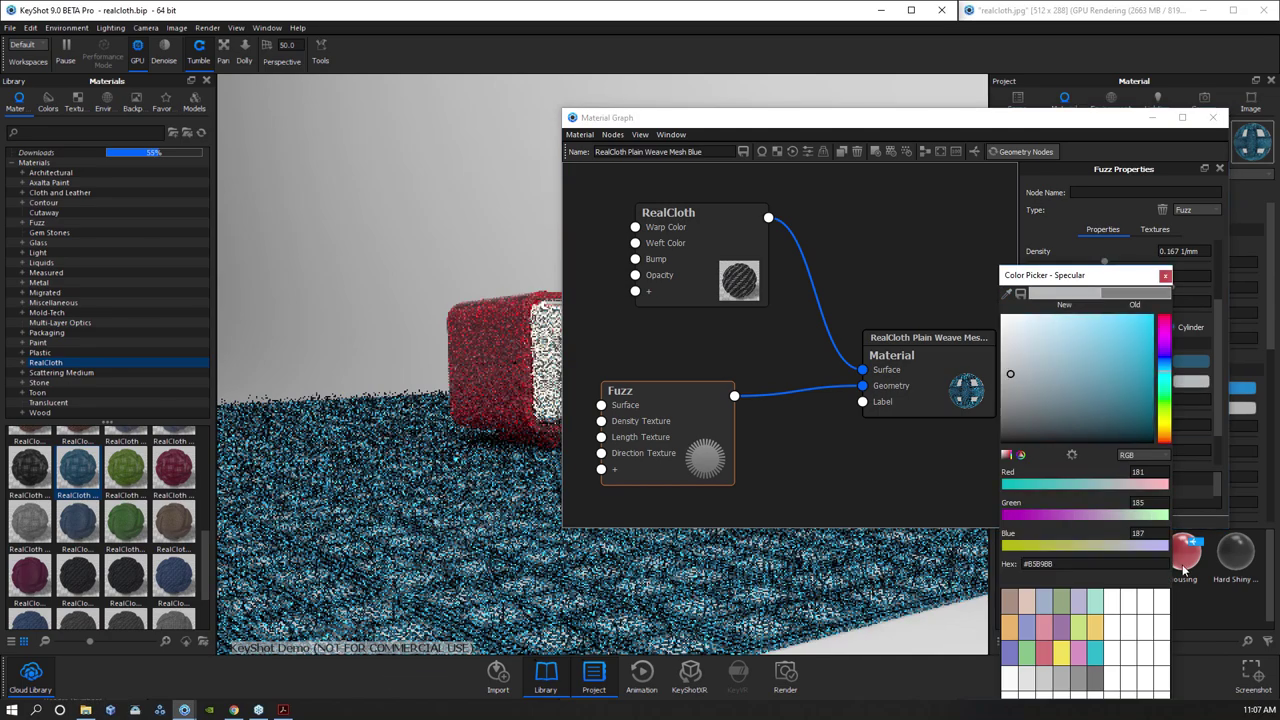
{"action": "left_click", "coordinate": [1164, 275]}
Set the fuzz to randomness 1.58, density 0.205 1/mm, 5 segments and 11.94 max curves, shorten it to about 1.3 mm and reduce its radius.
{"action": "scroll", "coordinate": [1098, 449], "scroll_direction": "down", "scroll_amount": 1}
{"action": "scroll", "coordinate": [1063, 400], "scroll_direction": "up", "scroll_amount": 3}
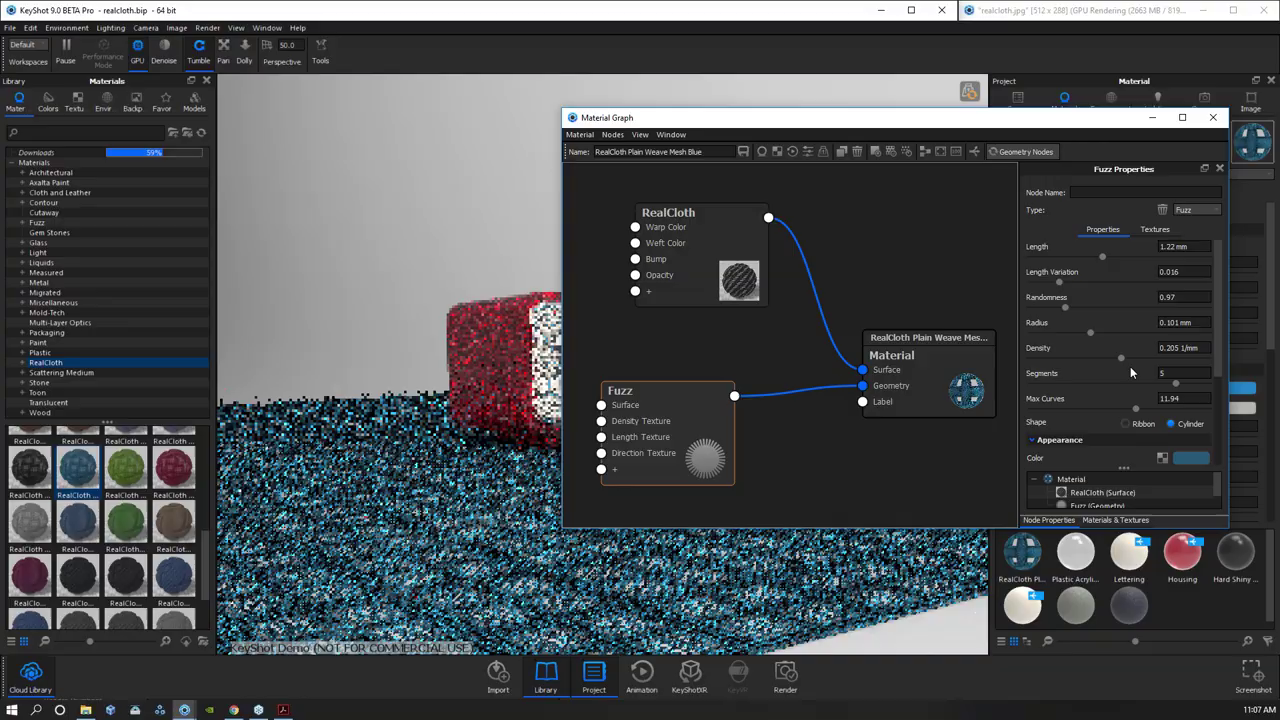
{"action": "left_click", "coordinate": [519, 563]}
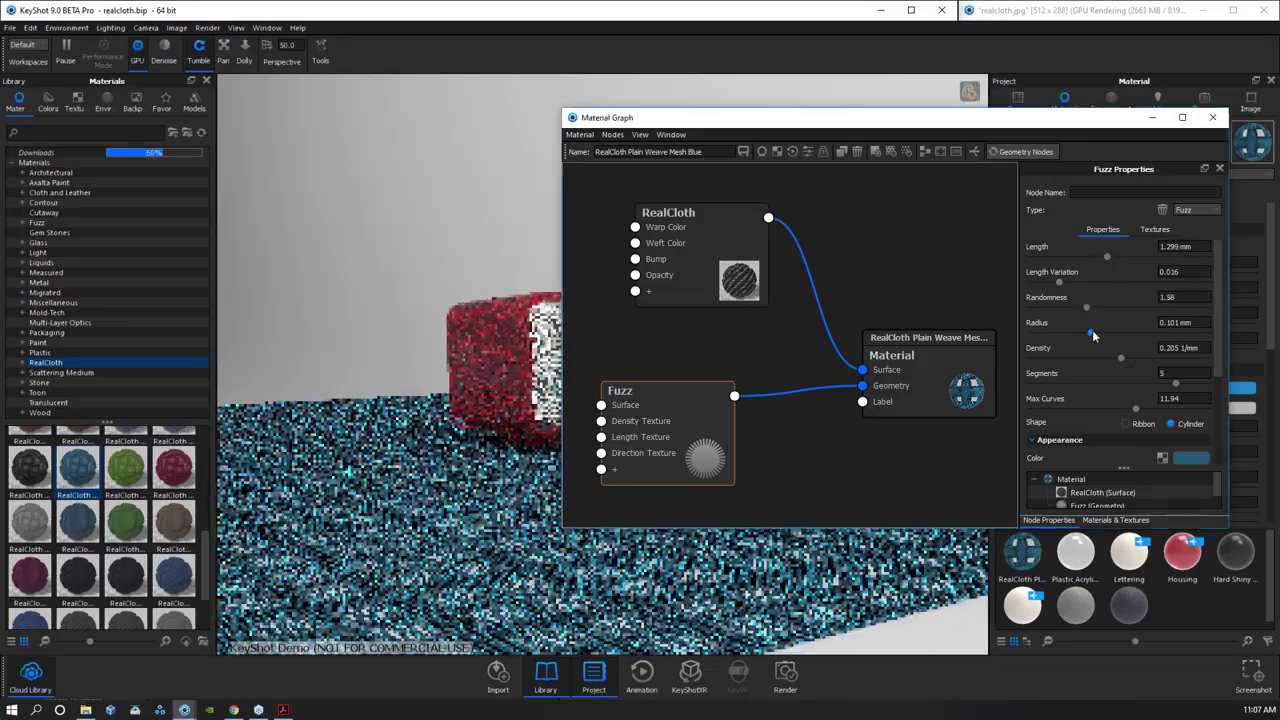
{"action": "left_click_drag", "start_coordinate": [1090, 333], "coordinate": [1084, 331]}
Minimize the material graph, disable GPU rendering and enable Denoise for a closer view of the clock on the cloth.
{"action": "left_click", "coordinate": [1154, 118]}
{"action": "scroll", "coordinate": [703, 478], "scroll_direction": "up", "scroll_amount": 5}
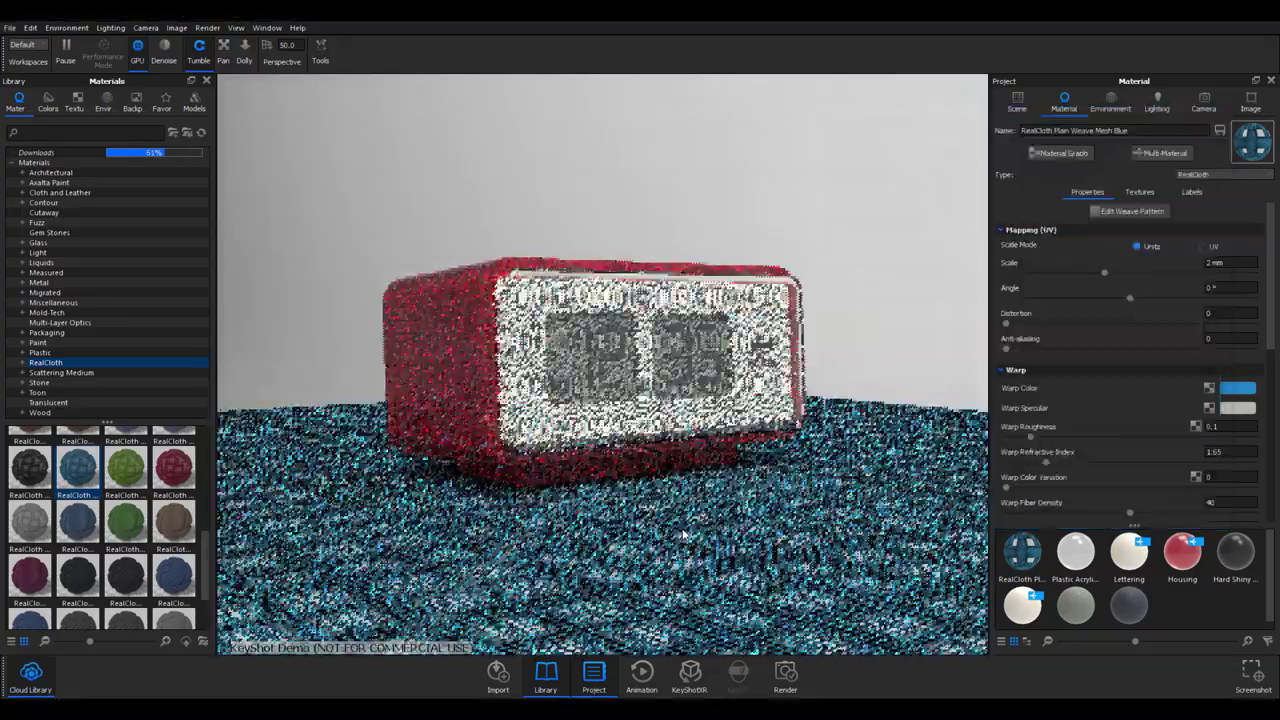
{"action": "left_click", "coordinate": [137, 52]}
{"action": "left_click", "coordinate": [164, 52]}
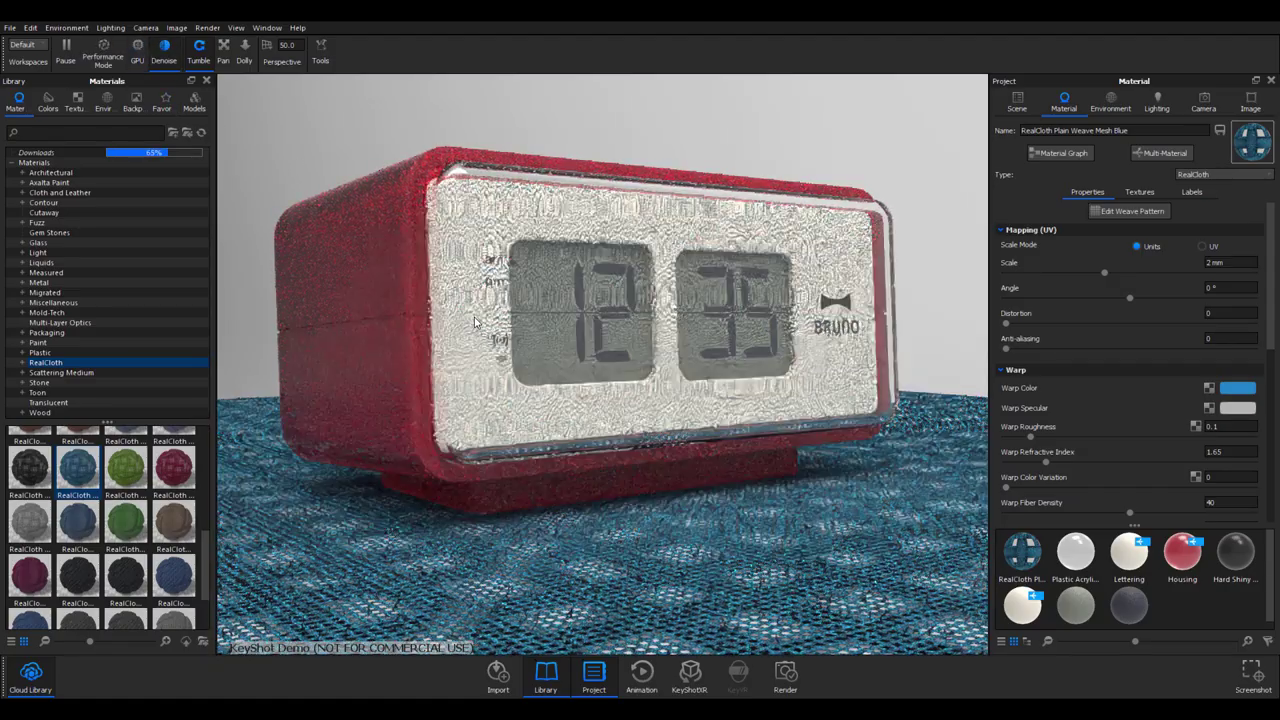
{"action": "scroll", "coordinate": [668, 345], "scroll_direction": "down", "scroll_amount": 3}
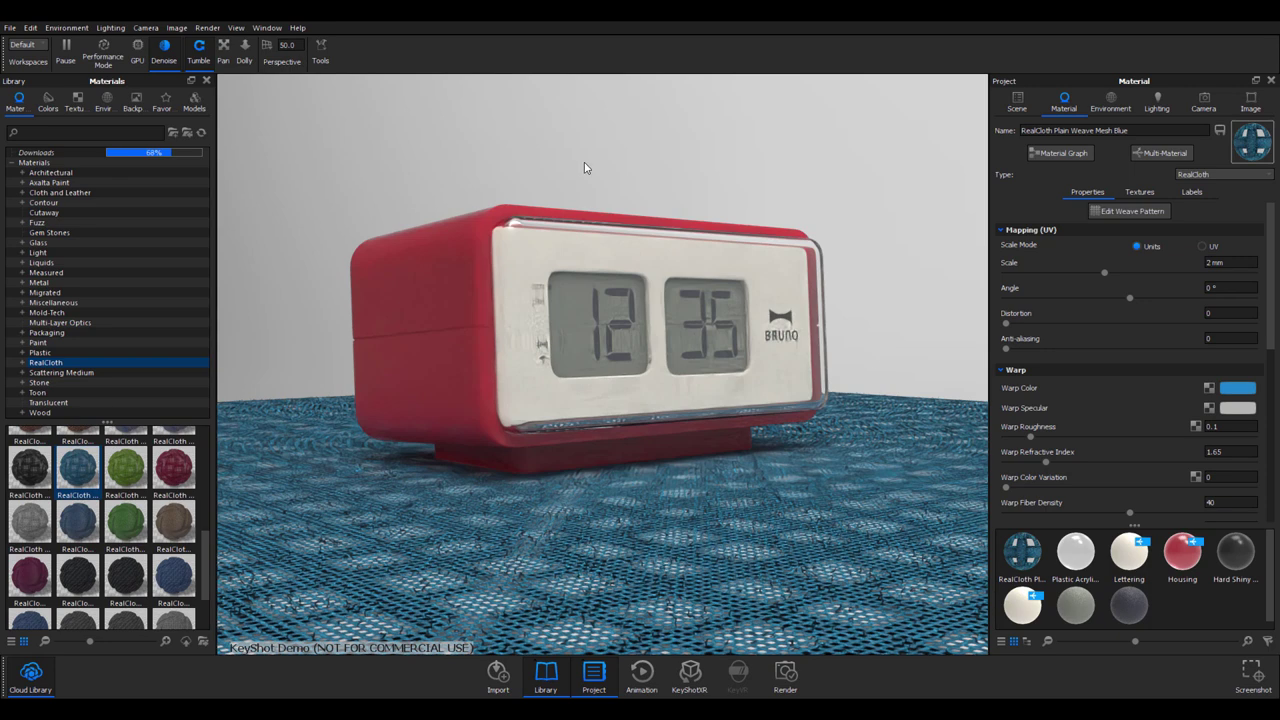
Try several library environments on the clock scene, including the studio environment 3 Panels Tilted 4K.
{"action": "left_click", "coordinate": [104, 98]}
{"action": "left_click_drag", "start_coordinate": [54, 345], "coordinate": [388, 153]}
{"action": "left_click", "coordinate": [44, 193]}
{"action": "left_click", "coordinate": [44, 203]}
{"action": "left_click_drag", "start_coordinate": [150, 408], "coordinate": [651, 204]}
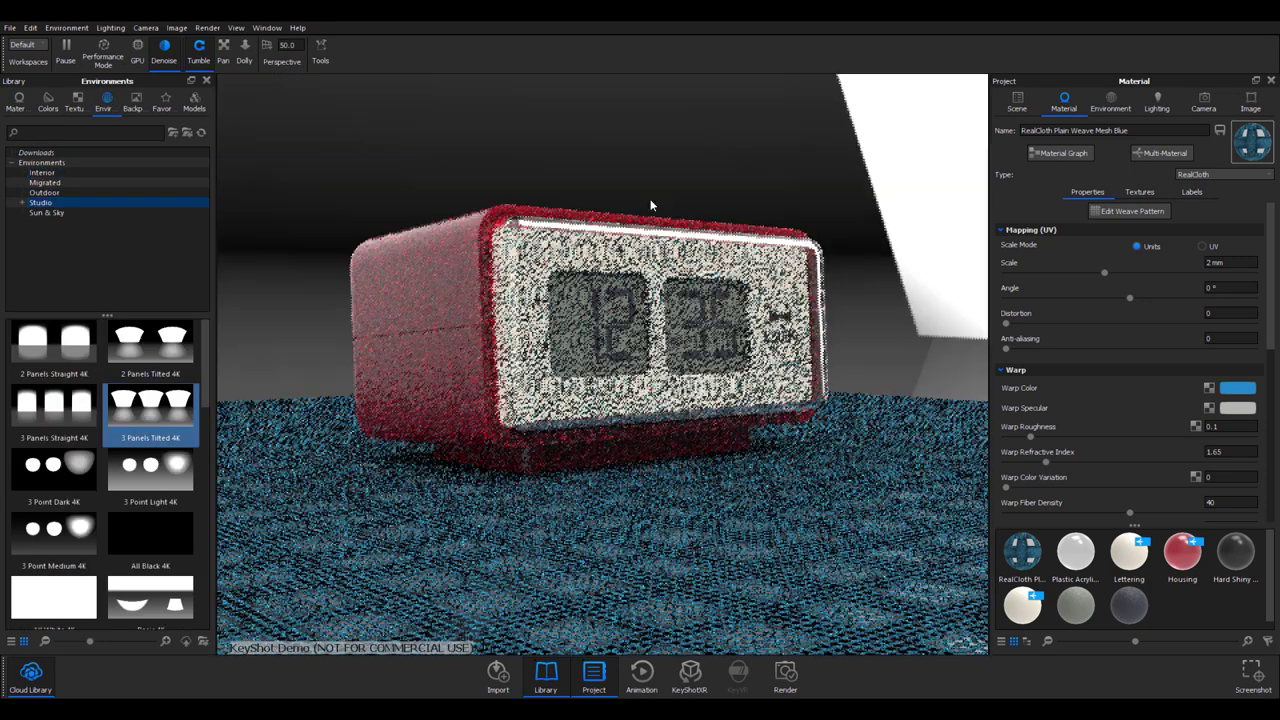
{"action": "left_click_drag", "start_coordinate": [150, 600], "coordinate": [326, 160]}
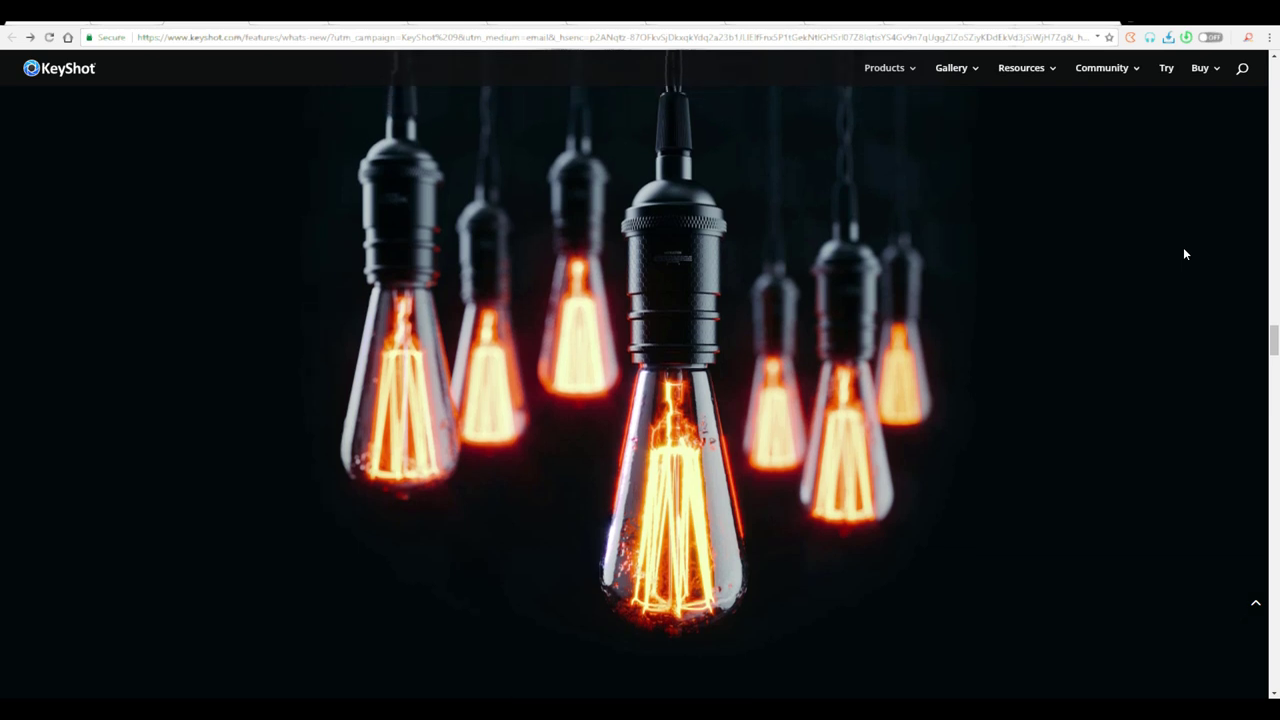
Switch to the KeyShot What's New web page and read about the Generic (BRDF) material, Substance Painter import and the VStitcher plugin.
{"action": "scroll", "coordinate": [1184, 254], "scroll_direction": "down", "scroll_amount": 3}
{"action": "scroll", "coordinate": [1184, 254], "scroll_direction": "down", "scroll_amount": 1}
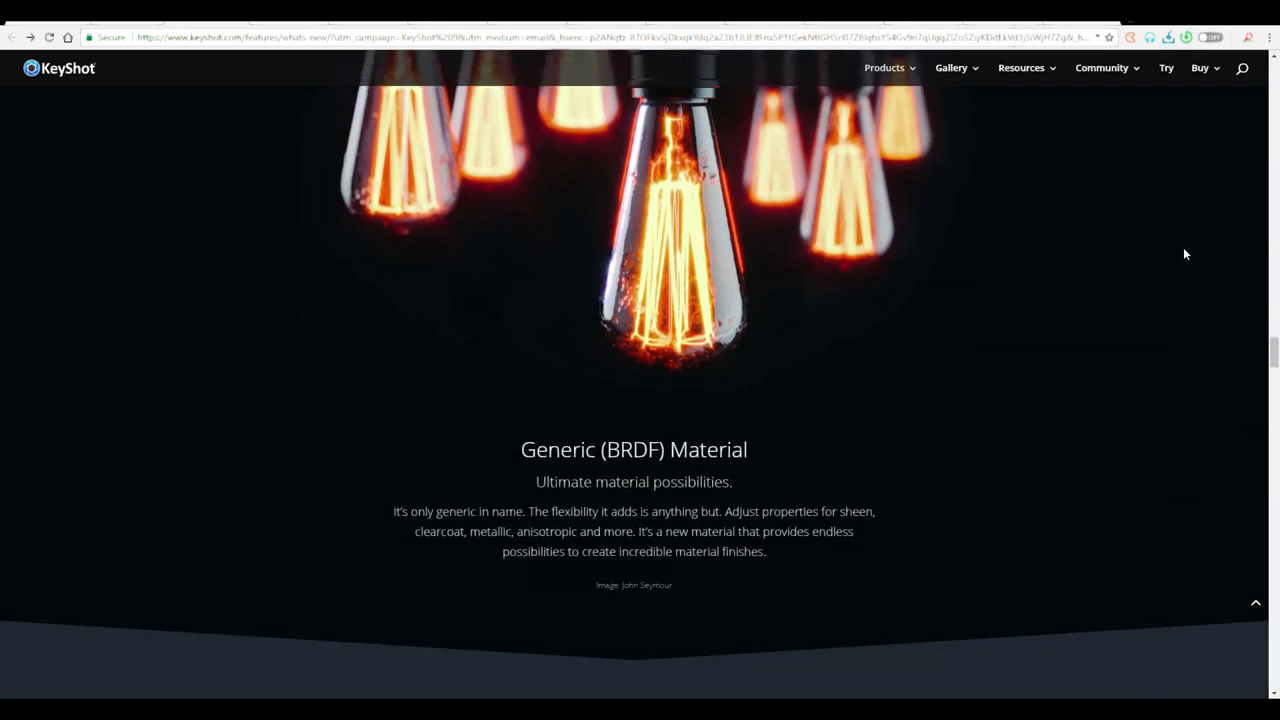
{"action": "scroll", "coordinate": [1184, 254], "scroll_direction": "up", "scroll_amount": 2}
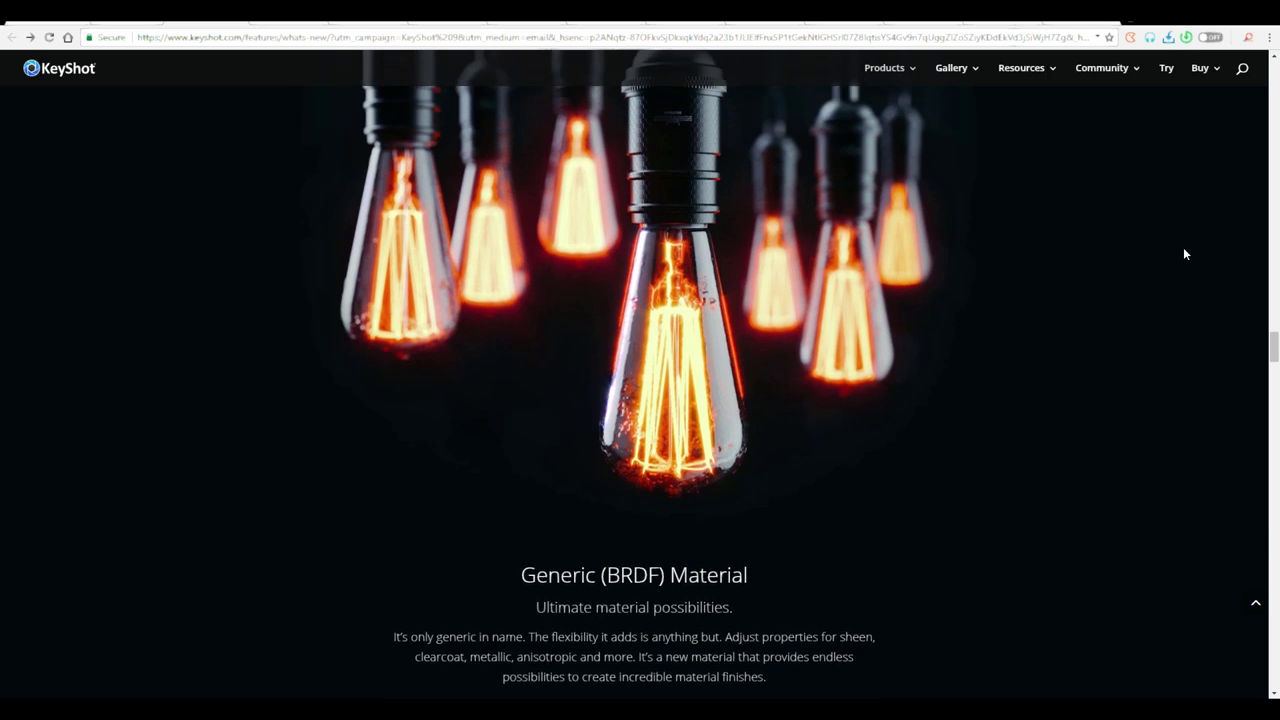
{"action": "scroll", "coordinate": [1184, 254], "scroll_direction": "down", "scroll_amount": 3}
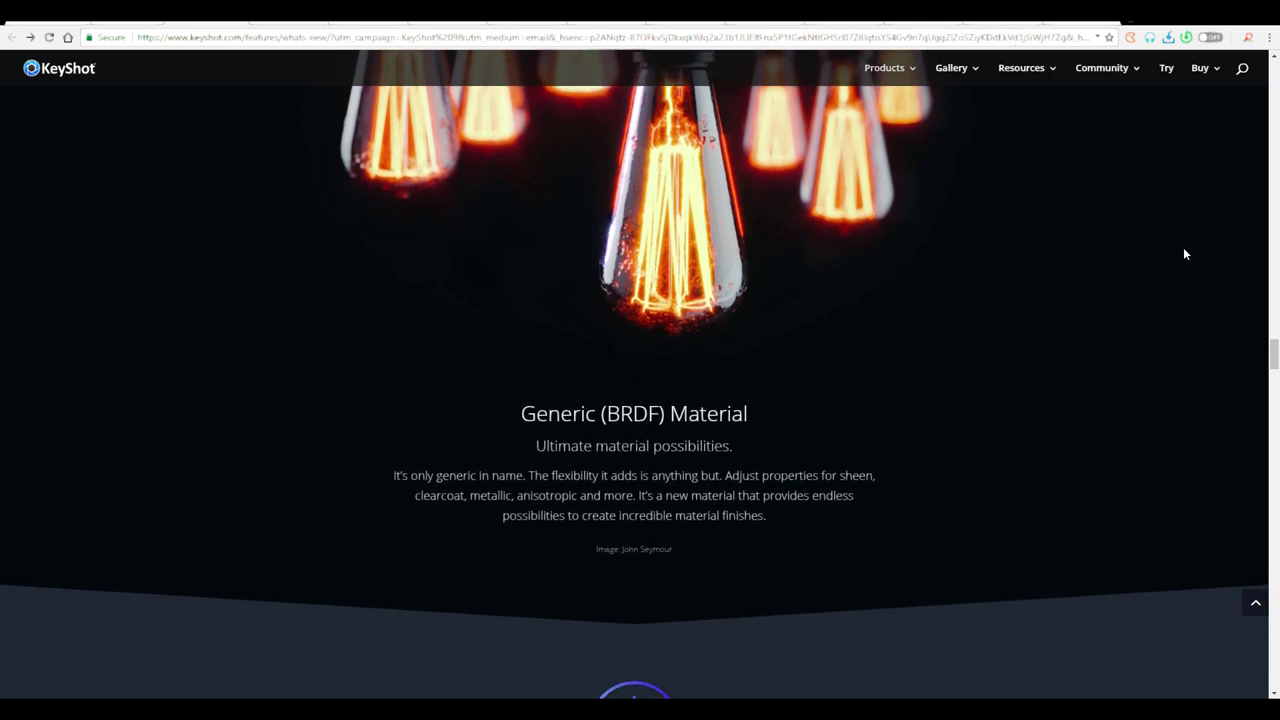
{"action": "scroll", "coordinate": [1183, 254], "scroll_direction": "down", "scroll_amount": 7}
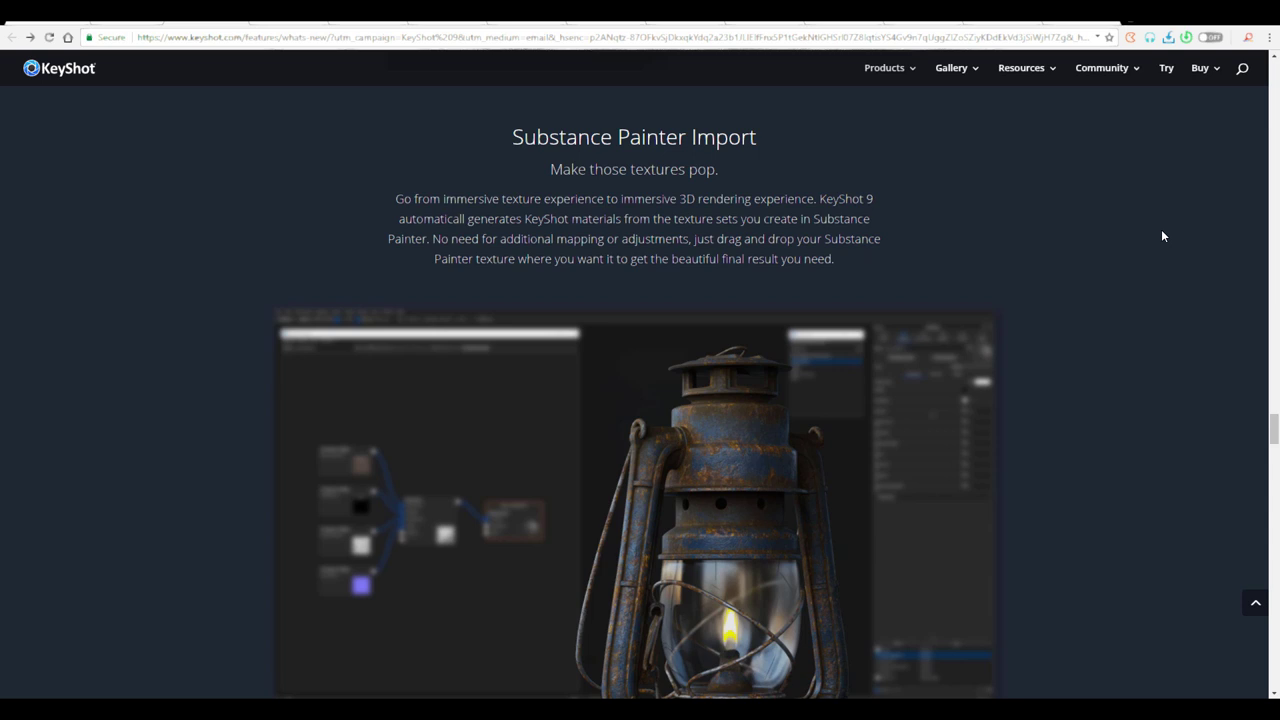
{"action": "scroll", "coordinate": [1162, 236], "scroll_direction": "down", "scroll_amount": 8}
{"action": "scroll", "coordinate": [1162, 236], "scroll_direction": "up", "scroll_amount": 2}
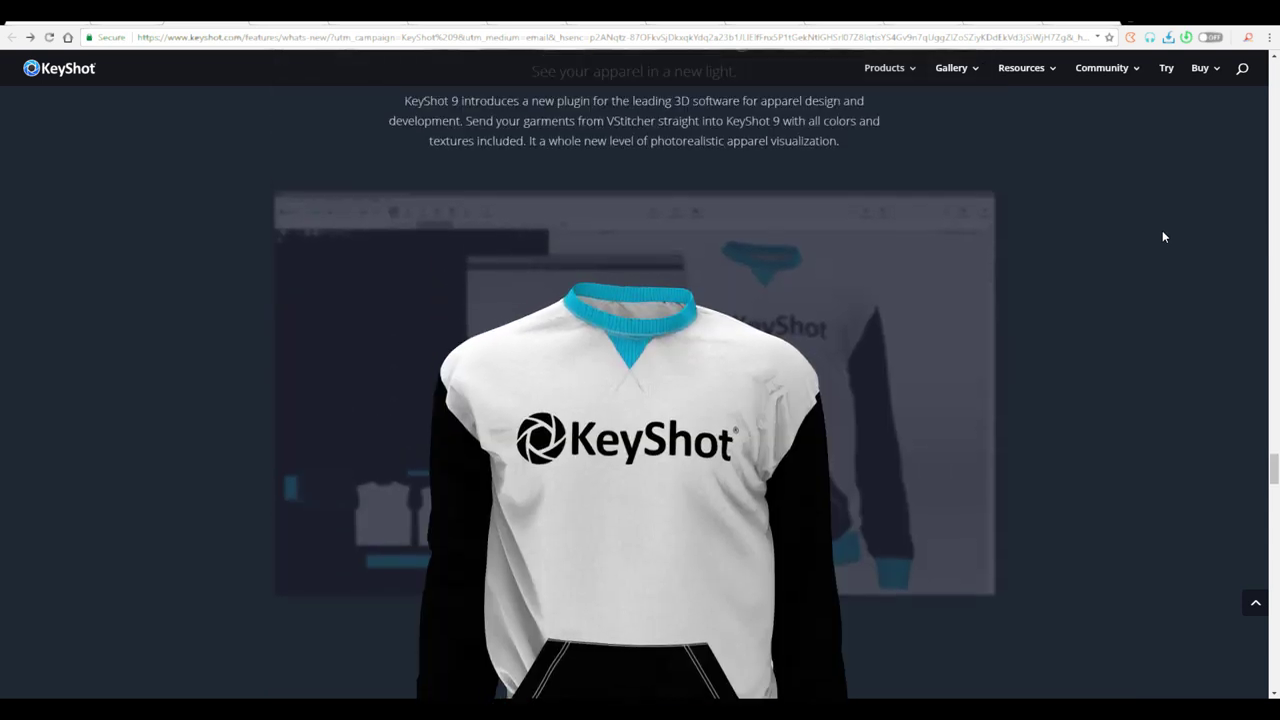
{"action": "scroll", "coordinate": [1162, 236], "scroll_direction": "up", "scroll_amount": 1}
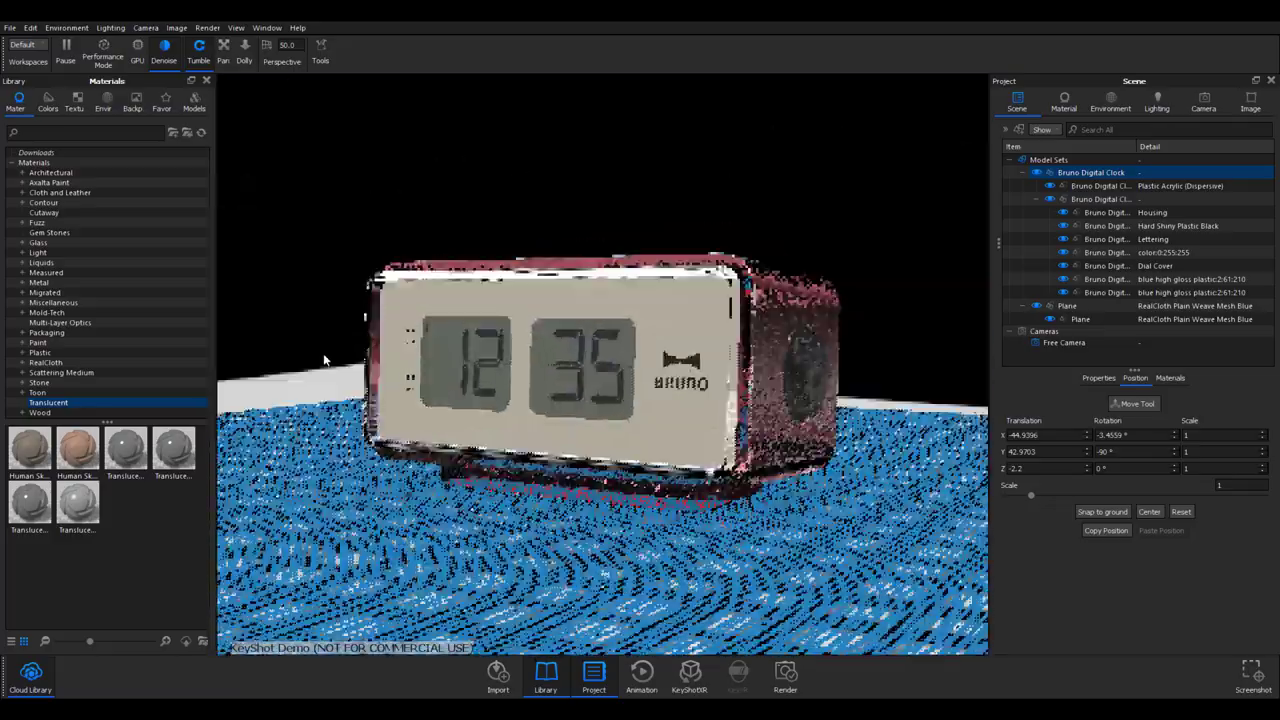
Open the animation timeline in KeyShot and create a turntable animation for the Bruno Digital Clock model with the Animation Wizard.
{"action": "left_click", "coordinate": [643, 680]}
{"action": "left_click", "coordinate": [43, 499]}
{"action": "left_click", "coordinate": [575, 254]}
{"action": "left_click", "coordinate": [716, 516]}
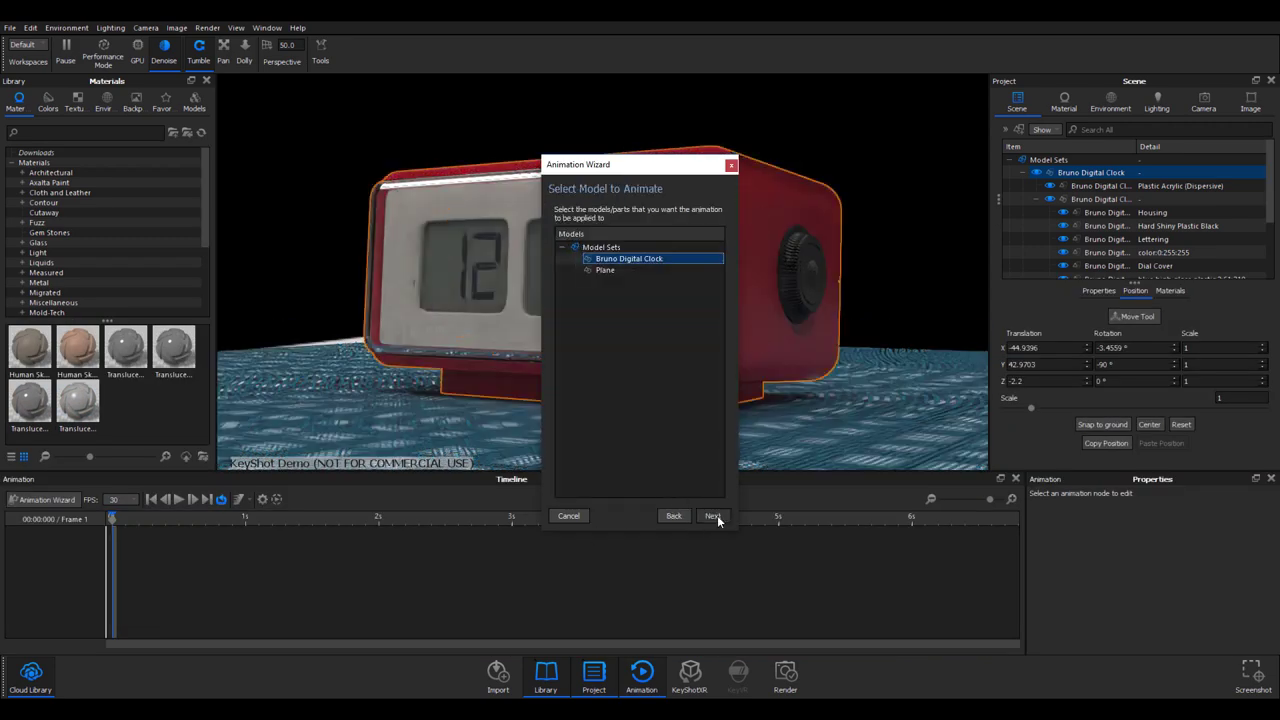
{"action": "left_click_drag", "start_coordinate": [640, 165], "coordinate": [232, 158]}
{"action": "left_click", "coordinate": [307, 508]}
Set the turntable's Motion Ease to Custom, enlarge the wizard and its curve graph, and reshape the easing curve.
{"action": "left_click", "coordinate": [244, 303]}
{"action": "left_click", "coordinate": [232, 408]}
{"action": "left_click_drag", "start_coordinate": [255, 360], "coordinate": [231, 437]}
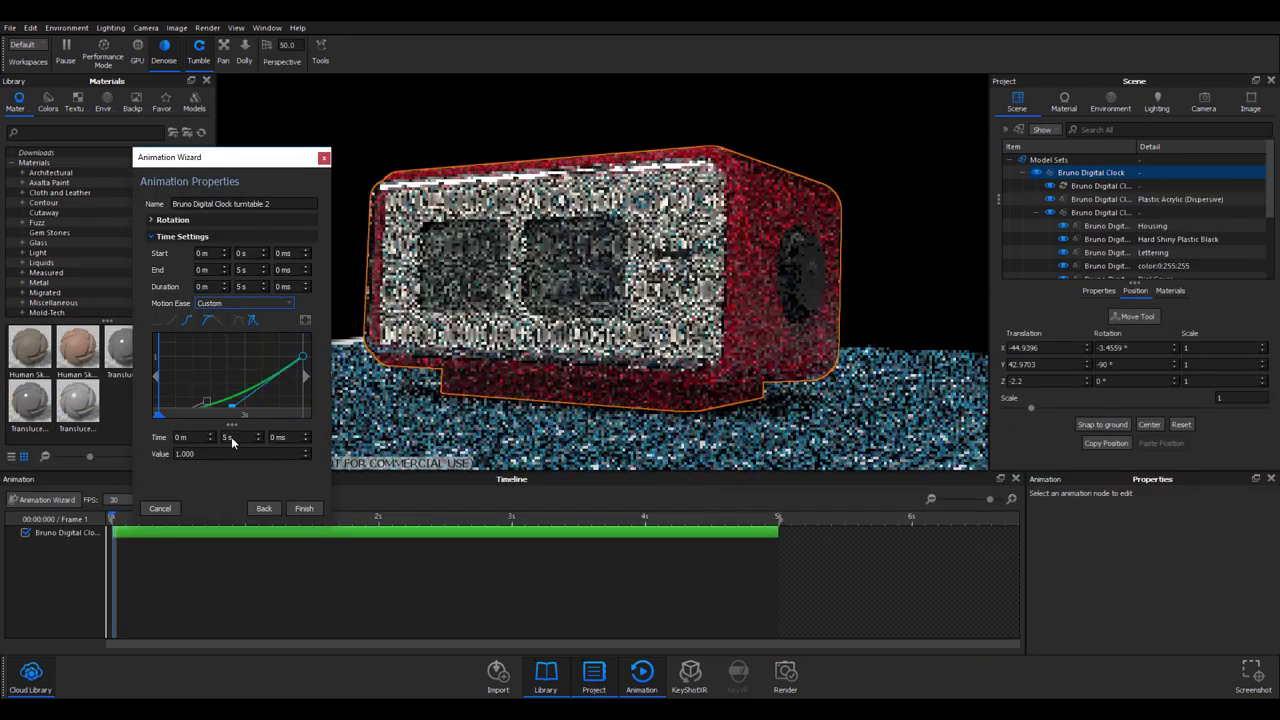
{"action": "left_click_drag", "start_coordinate": [330, 520], "coordinate": [466, 640]}
{"action": "left_click_drag", "start_coordinate": [302, 425], "coordinate": [302, 516]}
{"action": "scroll", "coordinate": [334, 438], "scroll_direction": "down", "scroll_amount": 3}
{"action": "left_click_drag", "start_coordinate": [227, 468], "coordinate": [236, 420]}
{"action": "mouse_move", "coordinate": [297, 422]}
{"action": "left_mouse_down"}
{"action": "mouse_move", "coordinate": [220, 422]}
{"action": "mouse_move", "coordinate": [206, 384]}
{"action": "left_mouse_up"}
Try different keyframe interpolations and handle positions on the turntable's custom easing curve.
{"action": "left_click", "coordinate": [220, 320]}
{"action": "left_click", "coordinate": [295, 347]}
{"action": "left_click", "coordinate": [217, 320]}
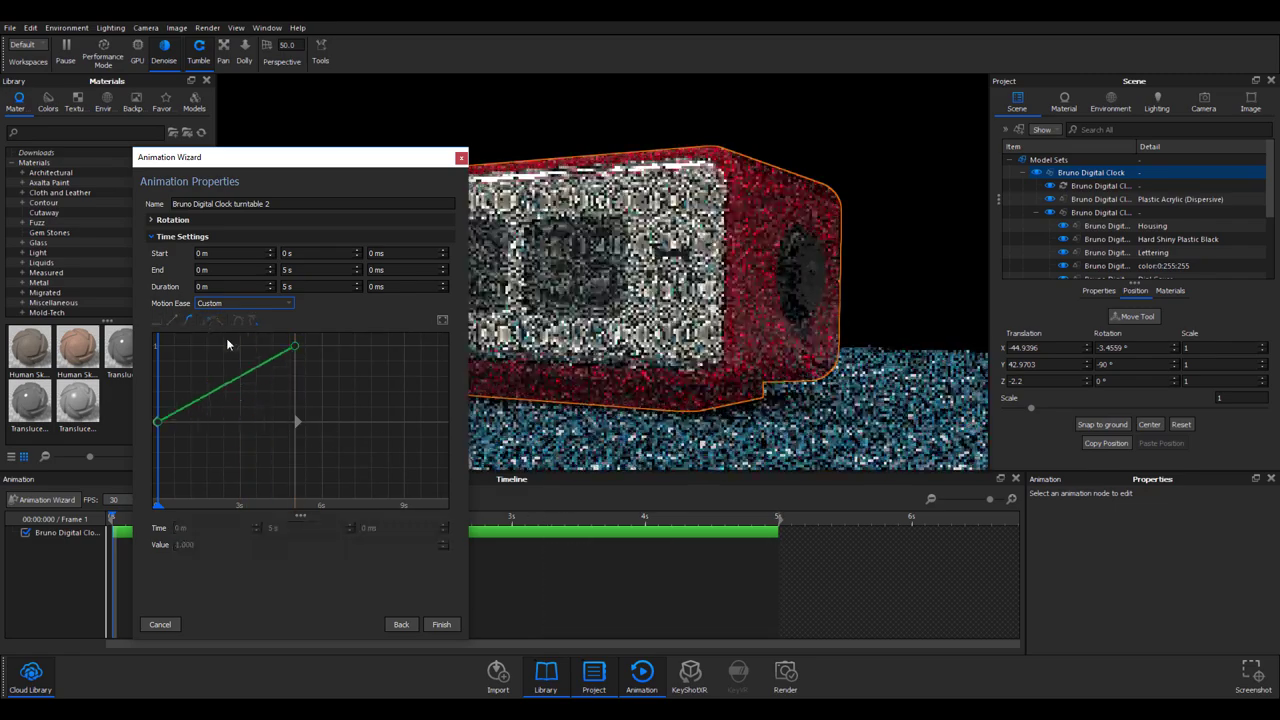
{"action": "left_click", "coordinate": [295, 346]}
{"action": "left_click_drag", "start_coordinate": [158, 422], "coordinate": [243, 430]}
{"action": "left_click", "coordinate": [223, 374]}
{"action": "left_click", "coordinate": [158, 422]}
Close the Animation Wizard and play the clock's turntable animation.
{"action": "left_click", "coordinate": [160, 624]}
{"action": "left_click", "coordinate": [178, 499]}
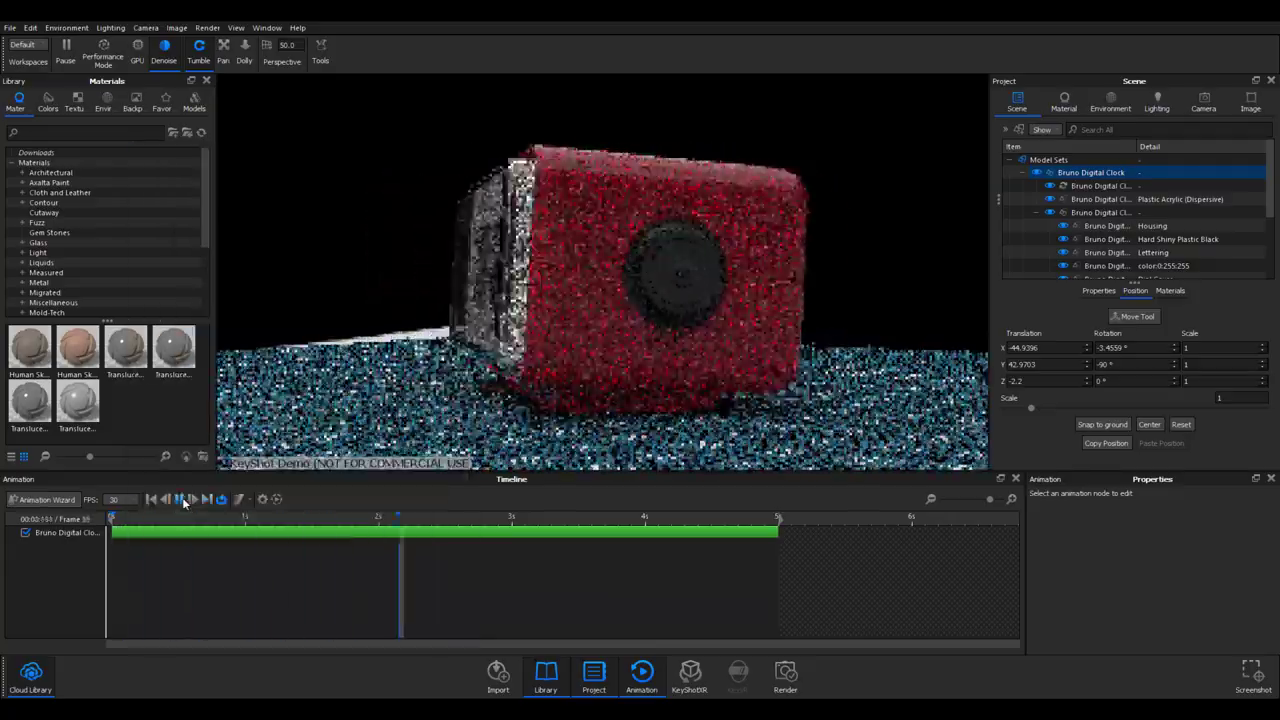
Enable Performance Mode and replay the clock's turntable animation with the full clock in frame.
{"action": "left_click", "coordinate": [183, 502]}
{"action": "scroll", "coordinate": [472, 295], "scroll_direction": "down", "scroll_amount": 3}
{"action": "left_click", "coordinate": [657, 161]}
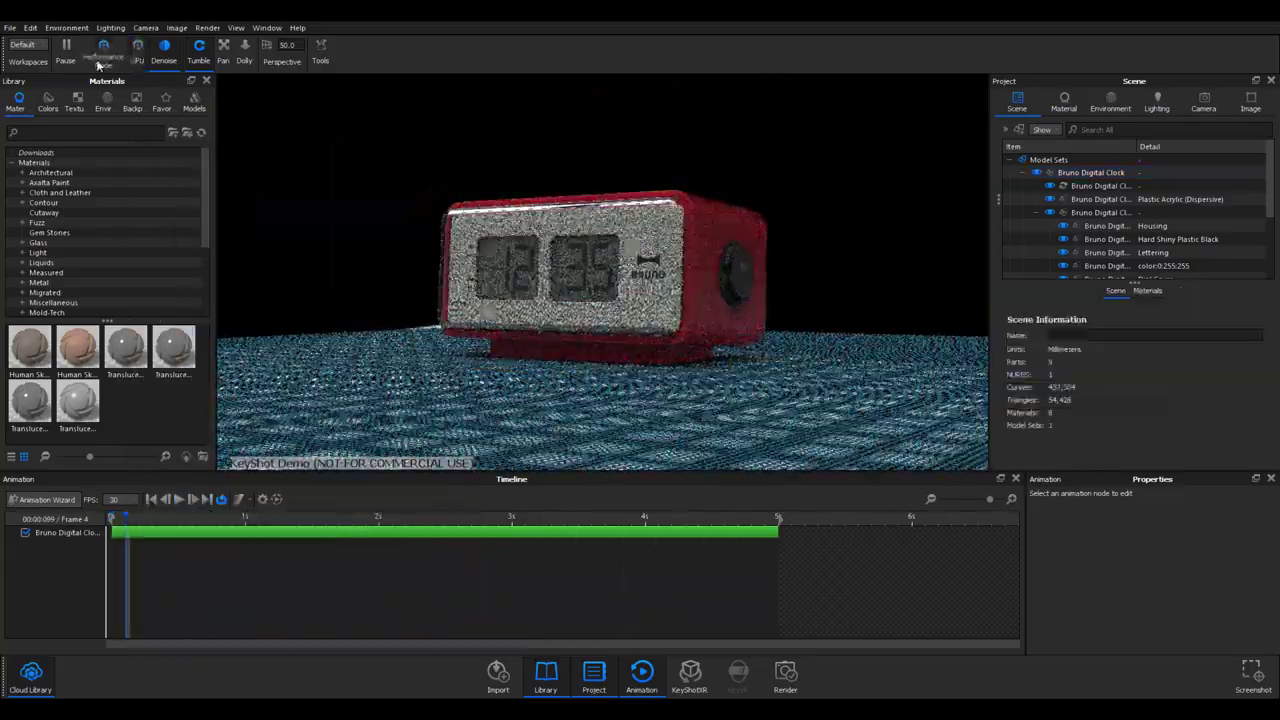
{"action": "left_click", "coordinate": [98, 62]}
{"action": "left_click", "coordinate": [178, 499]}
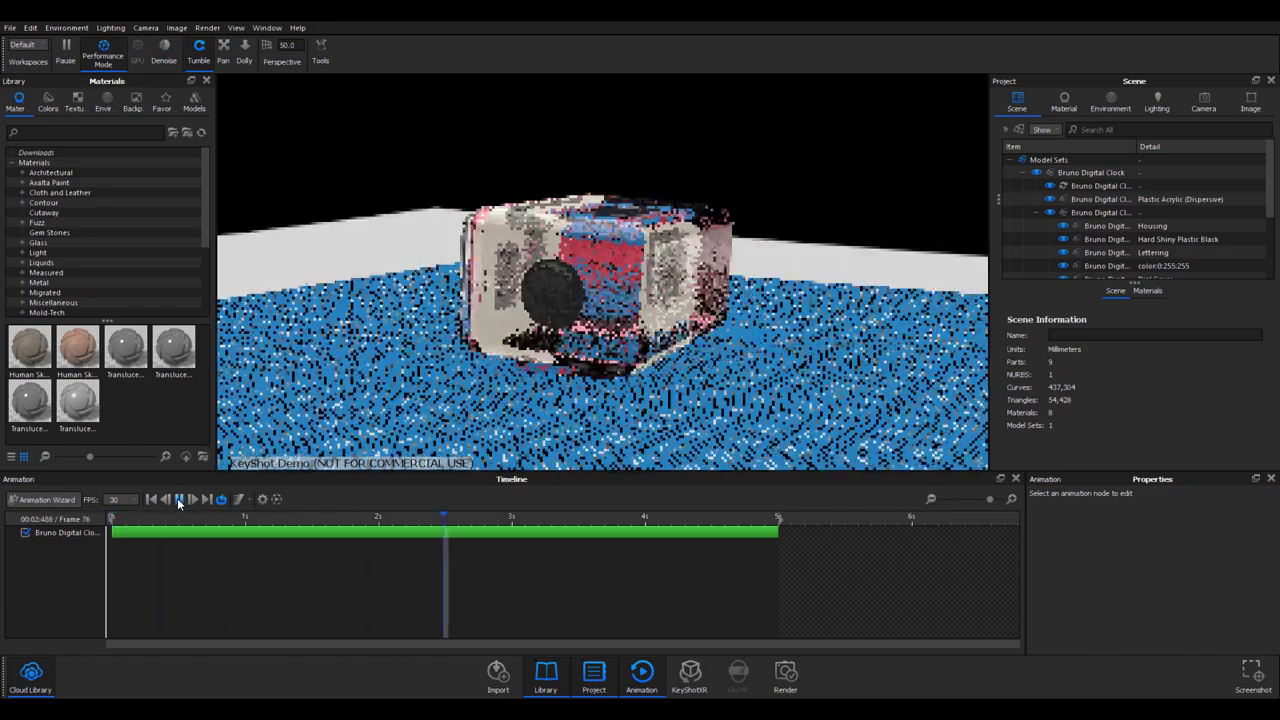
{"action": "left_click", "coordinate": [178, 499]}
Show the turntable's animation properties beside the viewport and reshape its custom easing curve into a smooth S-curve.
{"action": "left_click", "coordinate": [190, 533]}
{"action": "left_click_drag", "start_coordinate": [1092, 472], "coordinate": [942, 408]}
{"action": "left_click", "coordinate": [938, 246]}
{"action": "left_click", "coordinate": [869, 219]}
{"action": "left_click_drag", "start_coordinate": [888, 247], "coordinate": [881, 249]}
{"action": "left_click_drag", "start_coordinate": [889, 317], "coordinate": [916, 316]}
{"action": "left_click_drag", "start_coordinate": [882, 249], "coordinate": [873, 256]}
Replay the turntable from its start and reshape the easing curve for a slow start and a fast finish.
{"action": "left_click_drag", "start_coordinate": [230, 497], "coordinate": [112, 497]}
{"action": "left_click", "coordinate": [179, 480]}
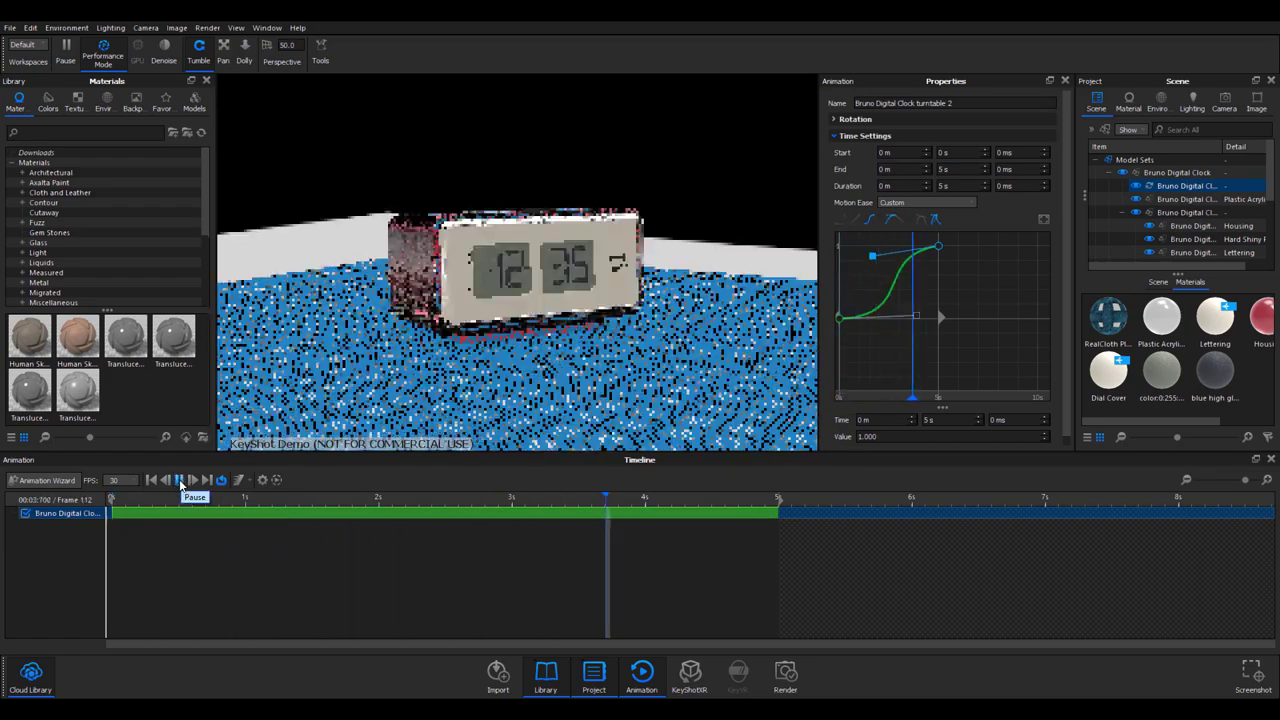
{"action": "left_click_drag", "start_coordinate": [916, 316], "coordinate": [868, 316]}
{"action": "left_click_drag", "start_coordinate": [873, 256], "coordinate": [855, 305]}
{"action": "left_click", "coordinate": [1043, 220]}
{"action": "left_click_drag", "start_coordinate": [901, 380], "coordinate": [1080, 393]}
{"action": "left_click", "coordinate": [1043, 220]}
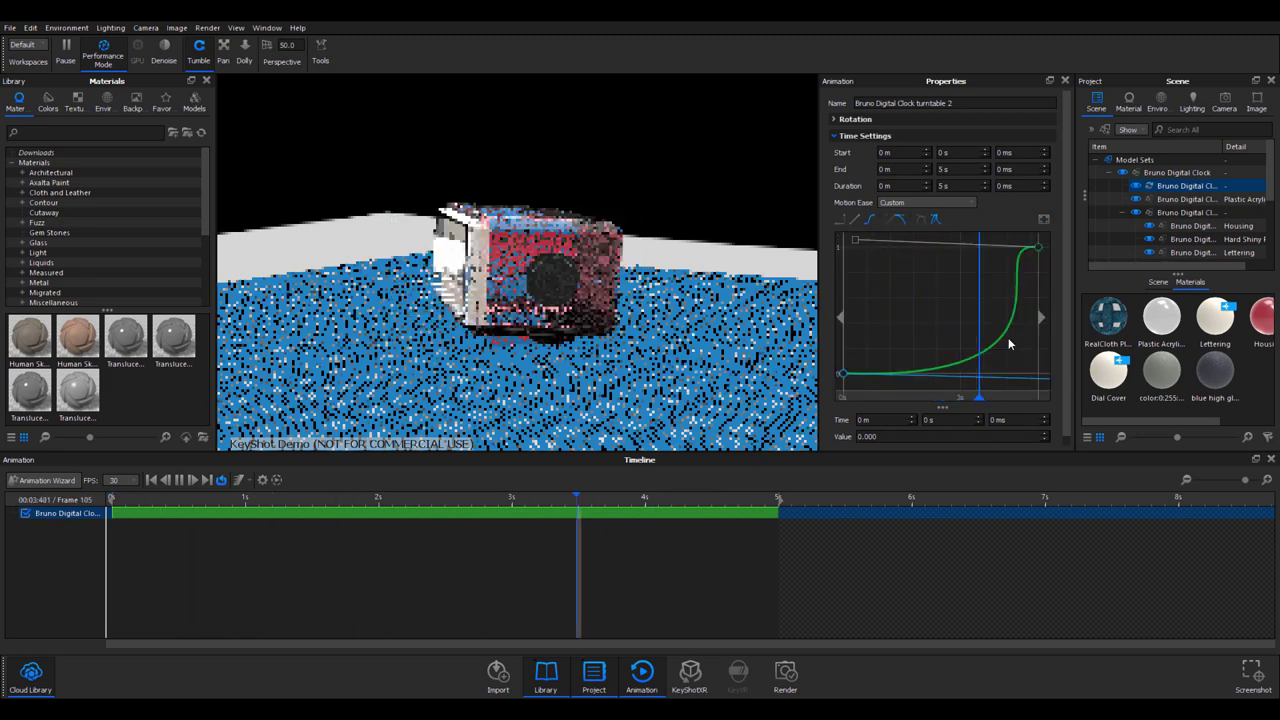
{"action": "left_click_drag", "start_coordinate": [855, 240], "coordinate": [945, 372]}
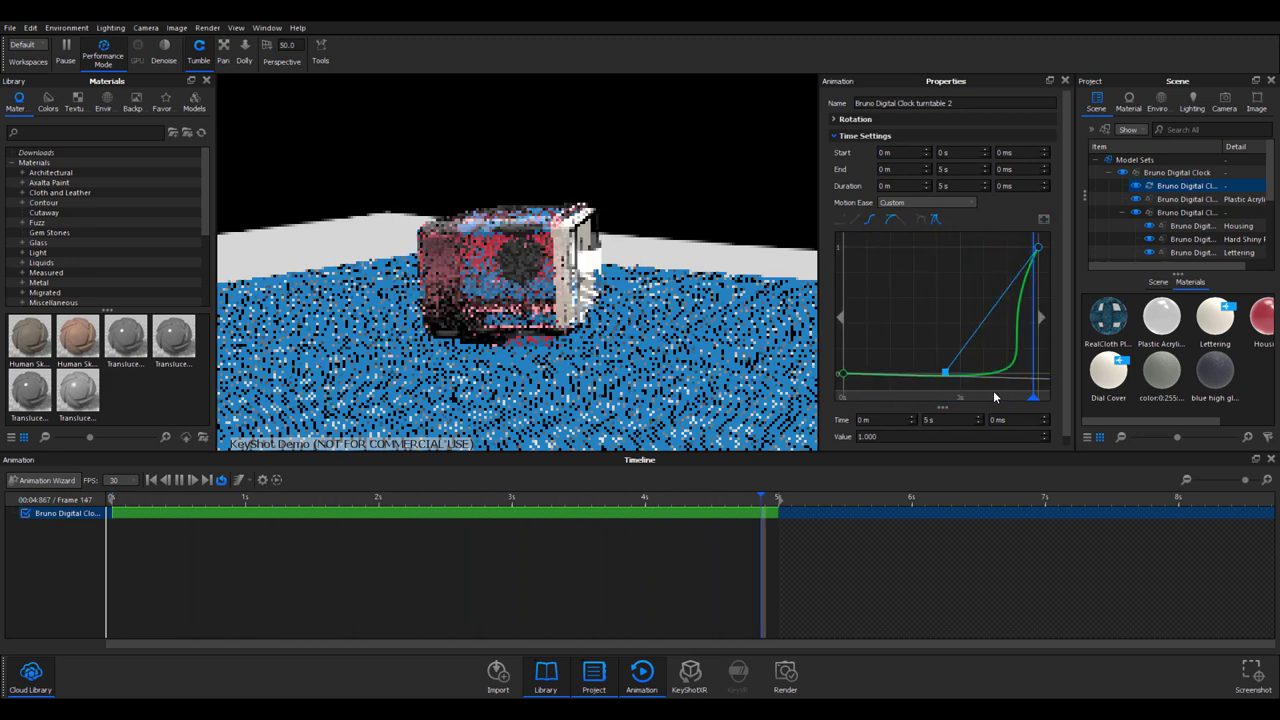
Turn off Performance Mode, toggle GPU mode and pause the turntable playback.
{"action": "left_click", "coordinate": [104, 52]}
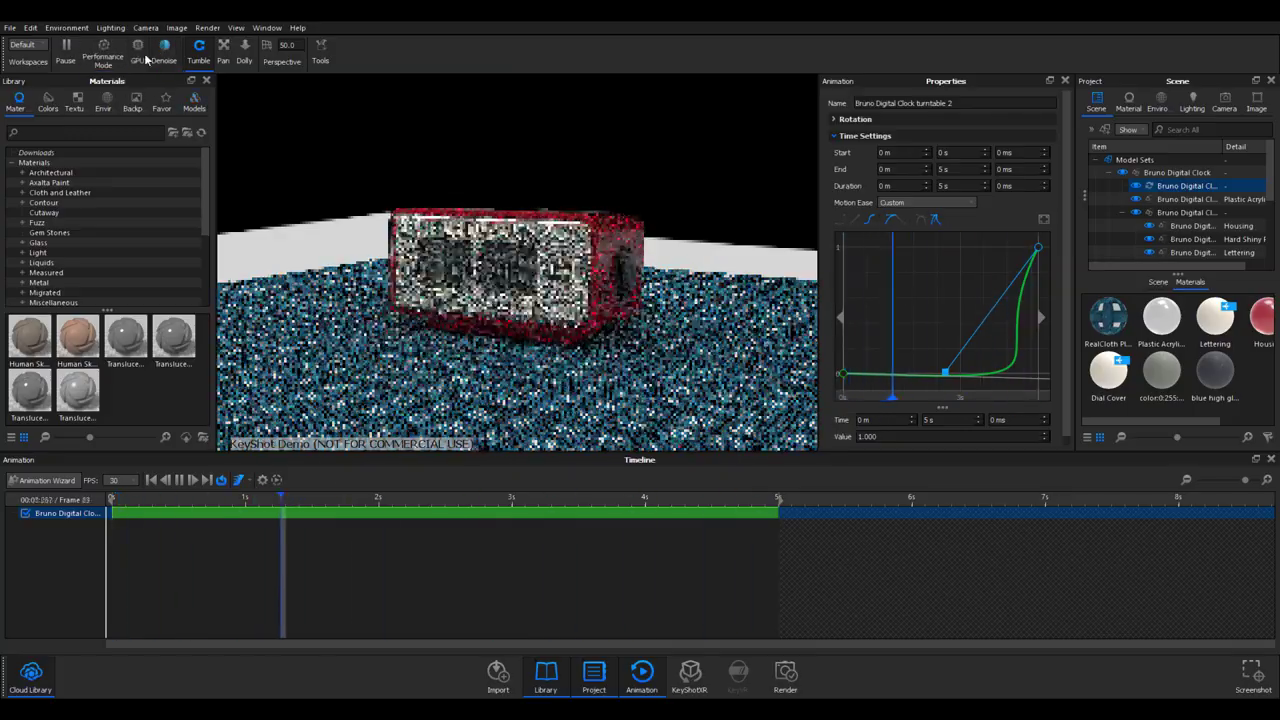
{"action": "left_click", "coordinate": [143, 52]}
{"action": "left_click", "coordinate": [180, 481]}
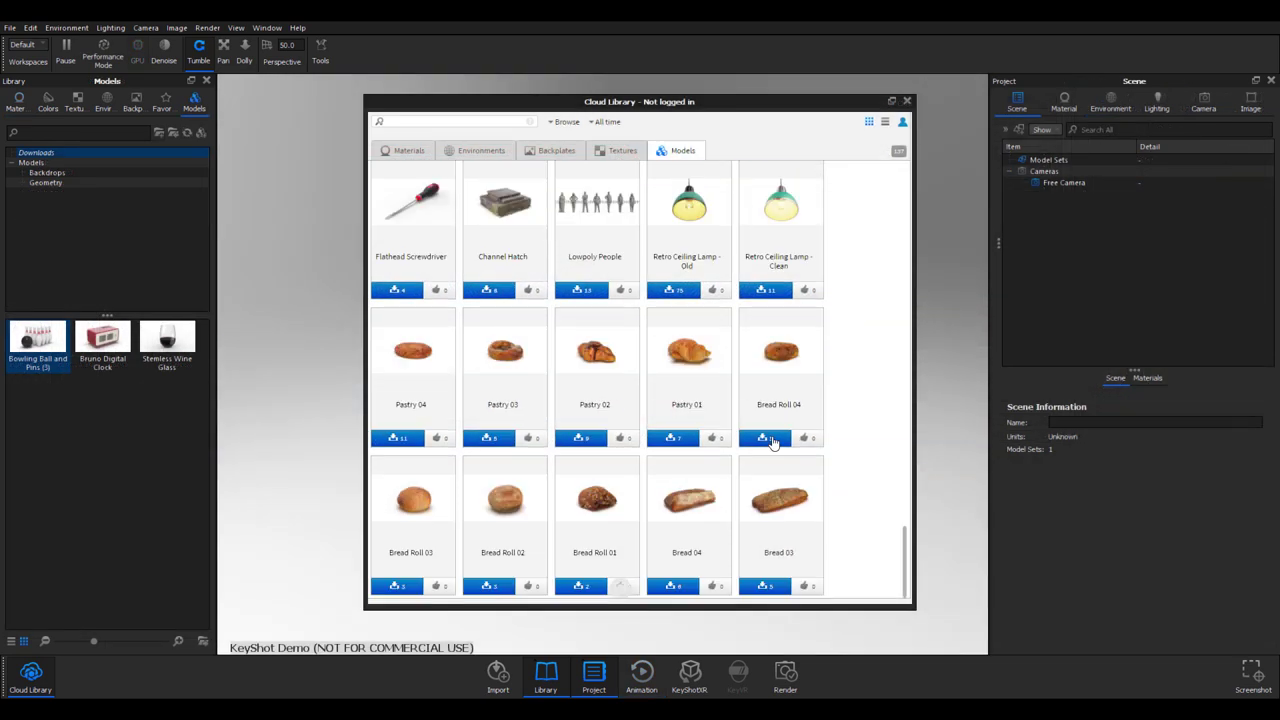
Download the Fabric Material Pack model from the Cloud Library.
{"action": "scroll", "coordinate": [582, 427], "scroll_direction": "down", "scroll_amount": 5}
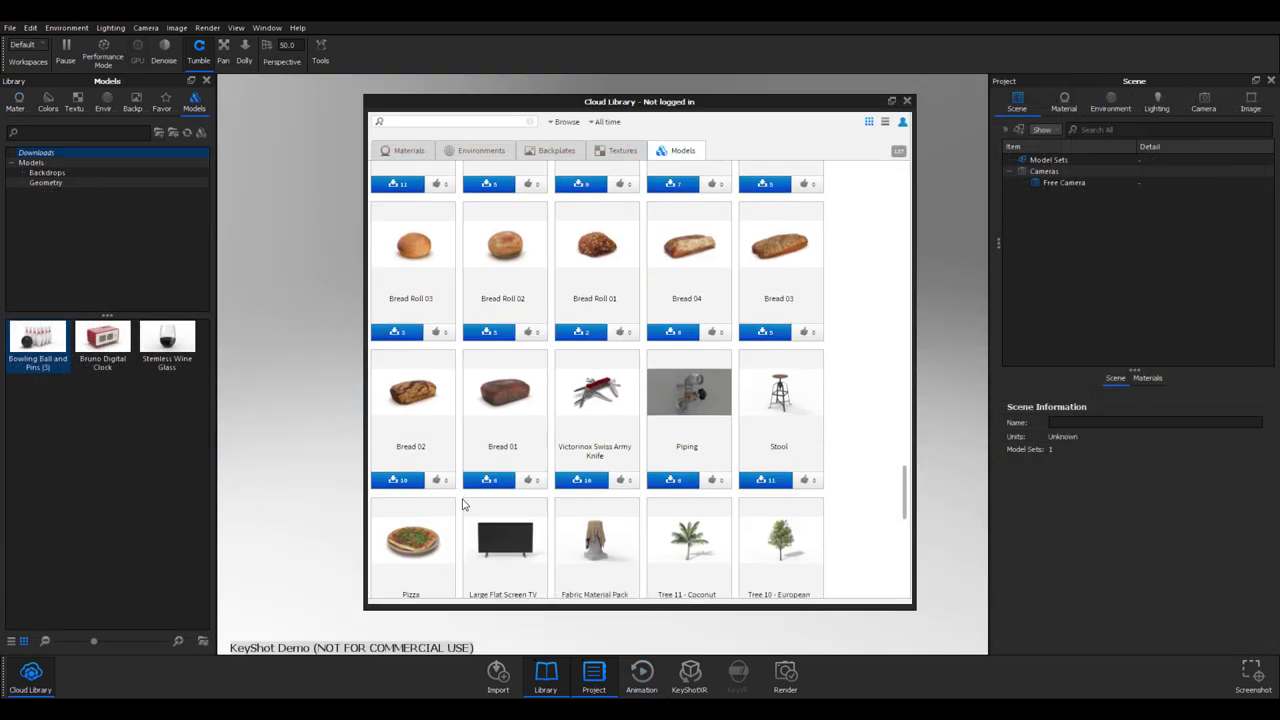
{"action": "left_click", "coordinate": [582, 425]}
{"action": "scroll", "coordinate": [608, 472], "scroll_direction": "down", "scroll_amount": 8}
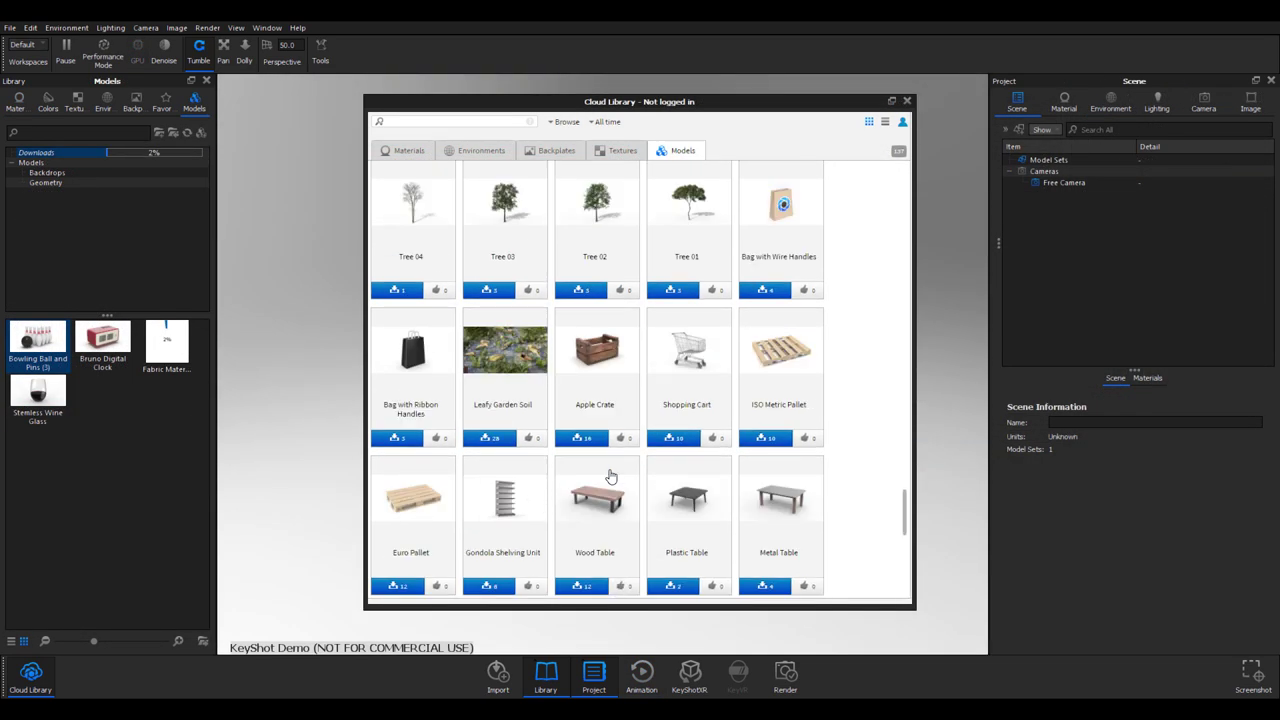
Search the Cloud Library models for "cup" and download the Ceramic Mug.
{"action": "scroll", "coordinate": [610, 474], "scroll_direction": "up", "scroll_amount": 8}
{"action": "left_click", "coordinate": [450, 121]}
{"action": "type", "text": "cup"}
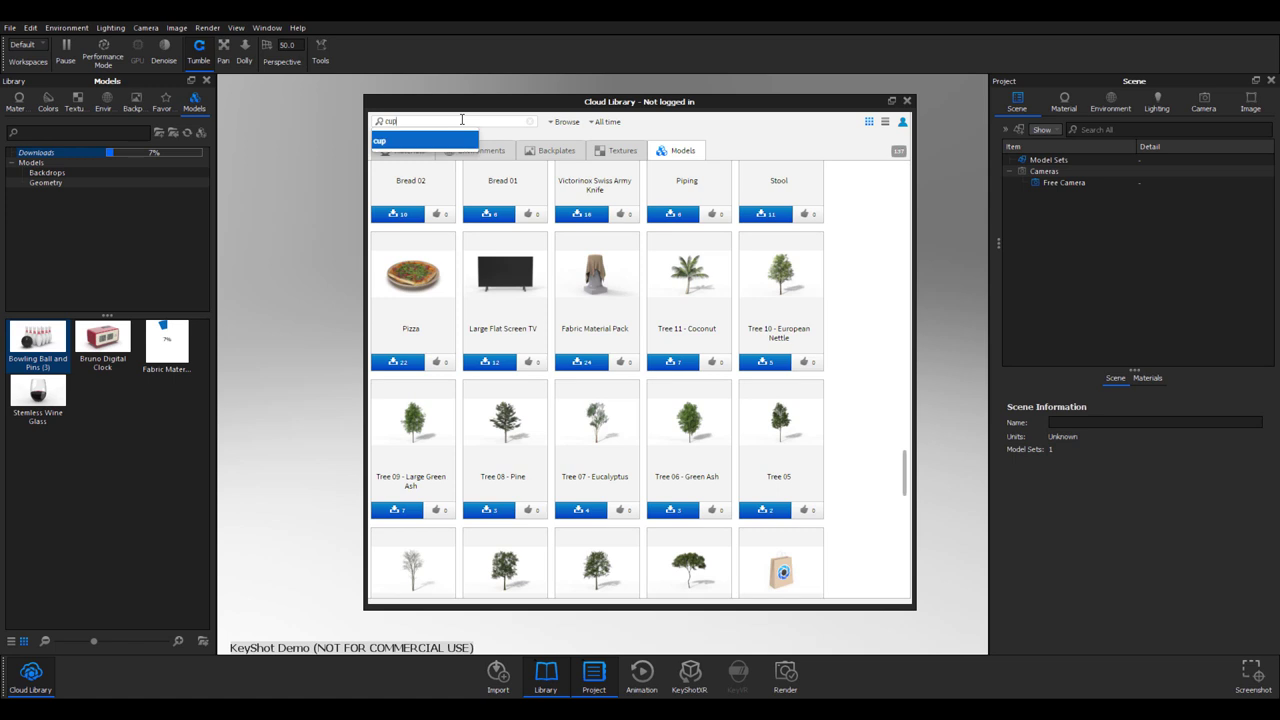
{"action": "key", "text": "Return"}
Browse the Cloud Library's textures and backplates, and download the Triple Ring Lights environment.
{"action": "left_click", "coordinate": [617, 150]}
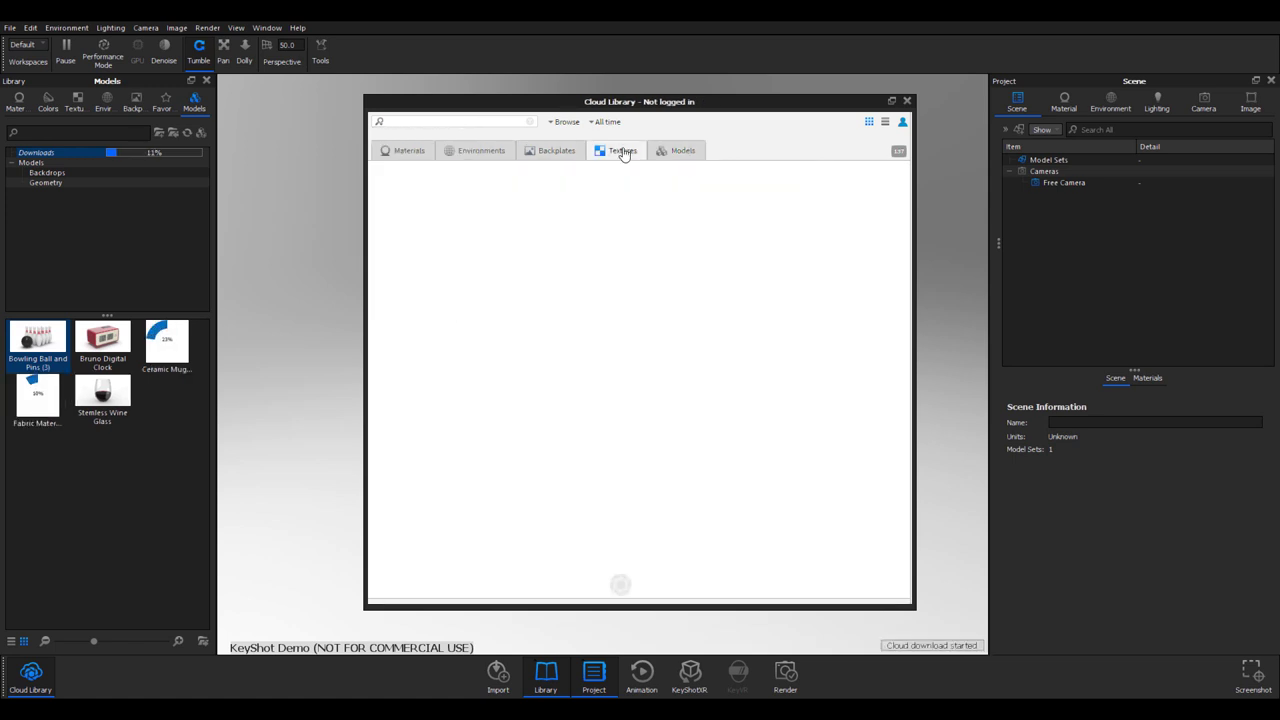
{"action": "left_click", "coordinate": [556, 150]}
{"action": "scroll", "coordinate": [630, 340], "scroll_direction": "down", "scroll_amount": 10}
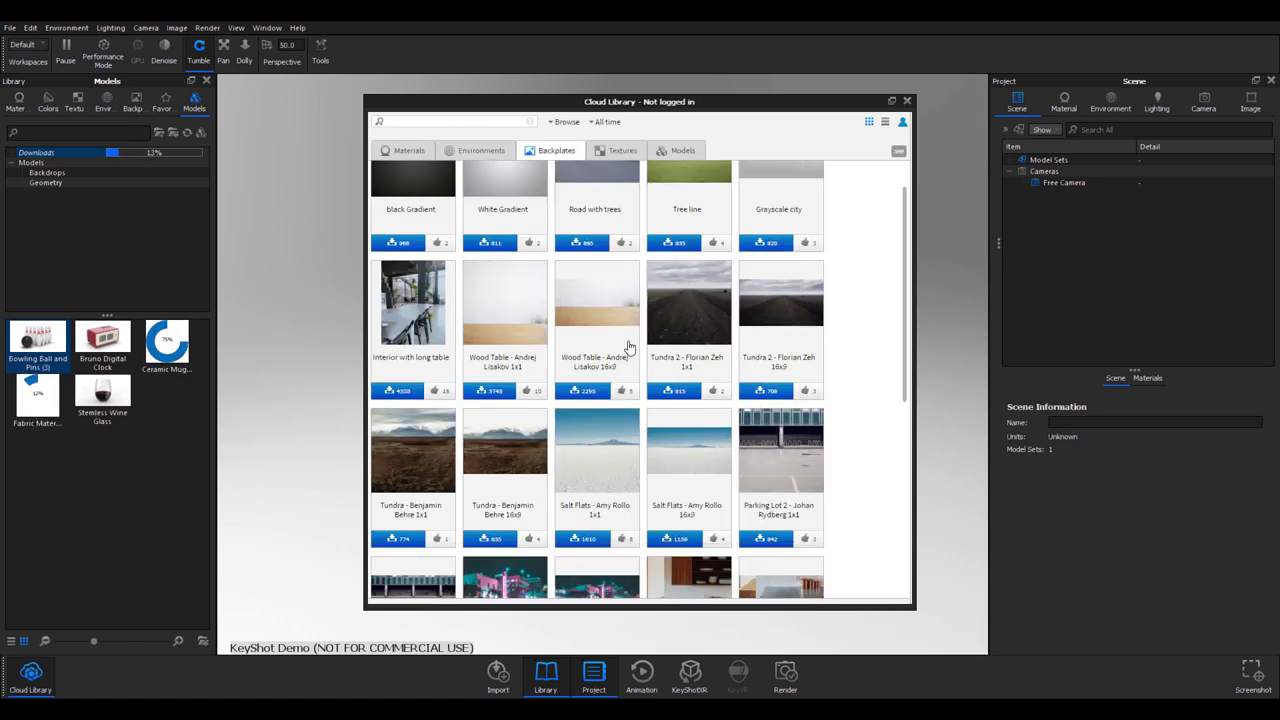
{"action": "left_click", "coordinate": [481, 150]}
{"action": "scroll", "coordinate": [571, 323], "scroll_direction": "down", "scroll_amount": 5}
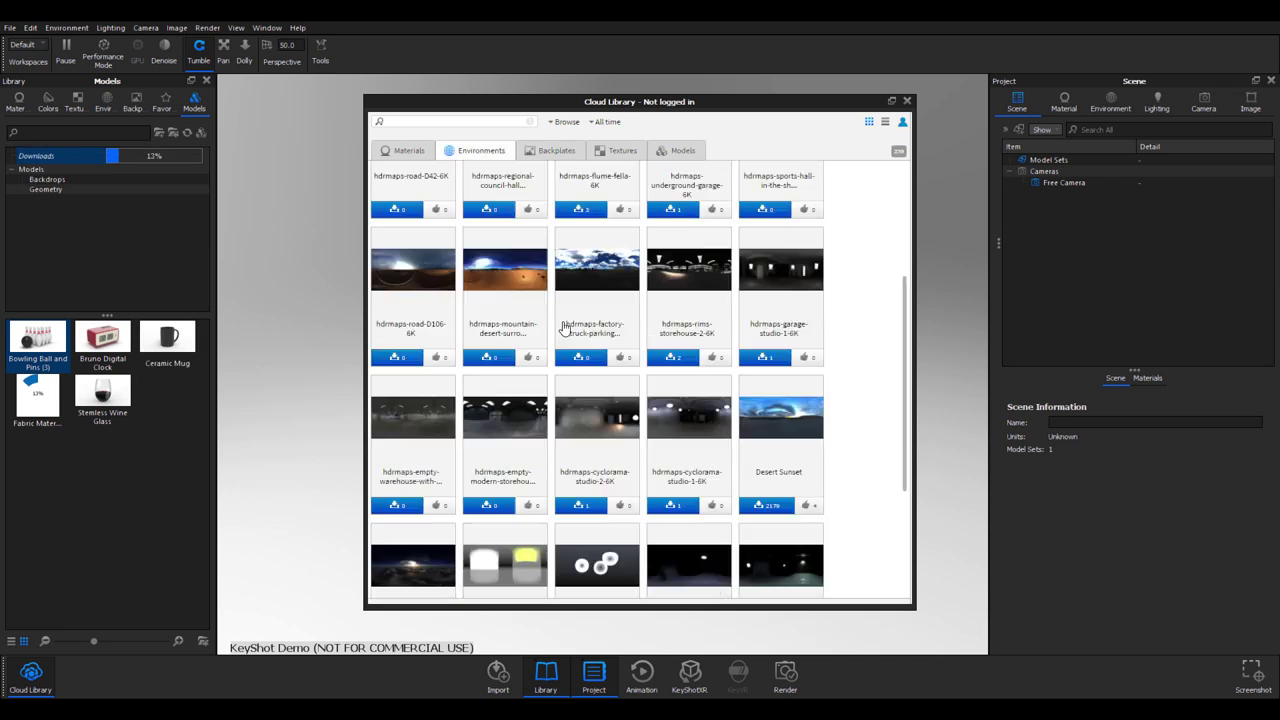
Download the Vizoo 0027 Denim Dark and Vizoo 0018 FTW Mesh White materials from the Cloud Library.
{"action": "left_click", "coordinate": [404, 150]}
{"action": "scroll", "coordinate": [709, 517], "scroll_direction": "down", "scroll_amount": 3}
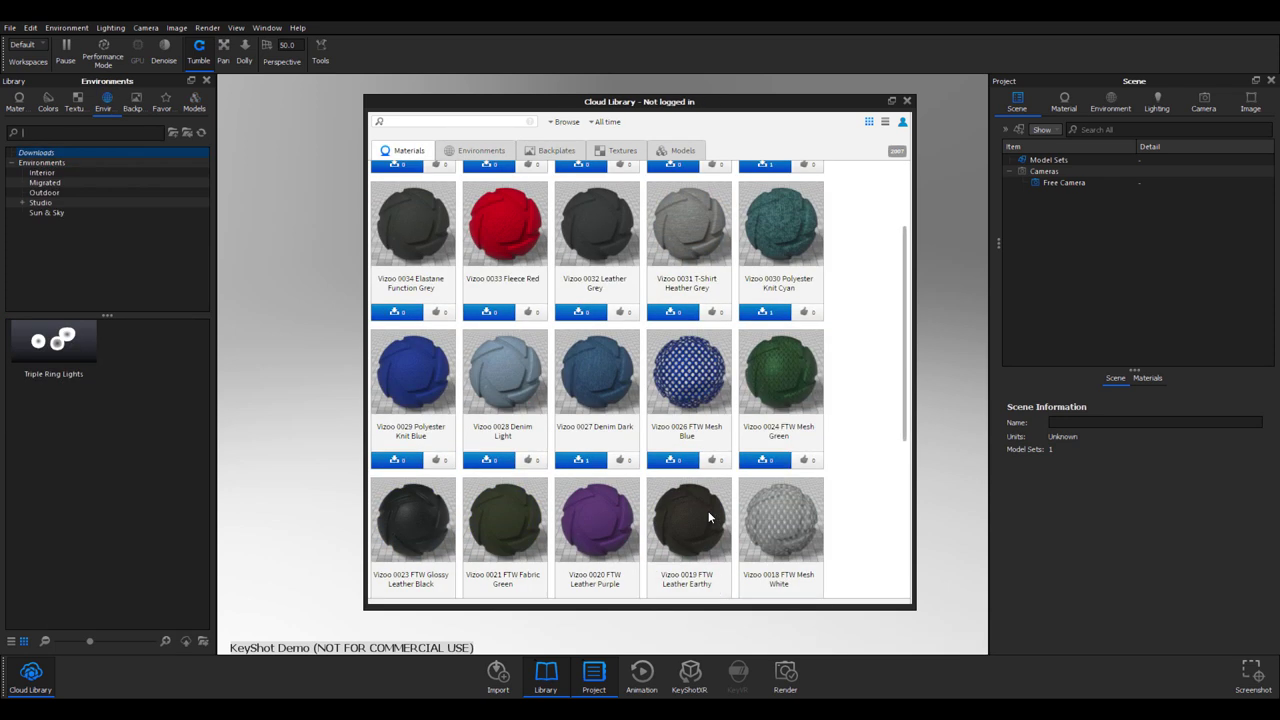
{"action": "left_click", "coordinate": [584, 463]}
{"action": "scroll", "coordinate": [700, 480], "scroll_direction": "down", "scroll_amount": 2}
{"action": "left_click", "coordinate": [766, 489]}
{"action": "scroll", "coordinate": [602, 499], "scroll_direction": "down", "scroll_amount": 3}
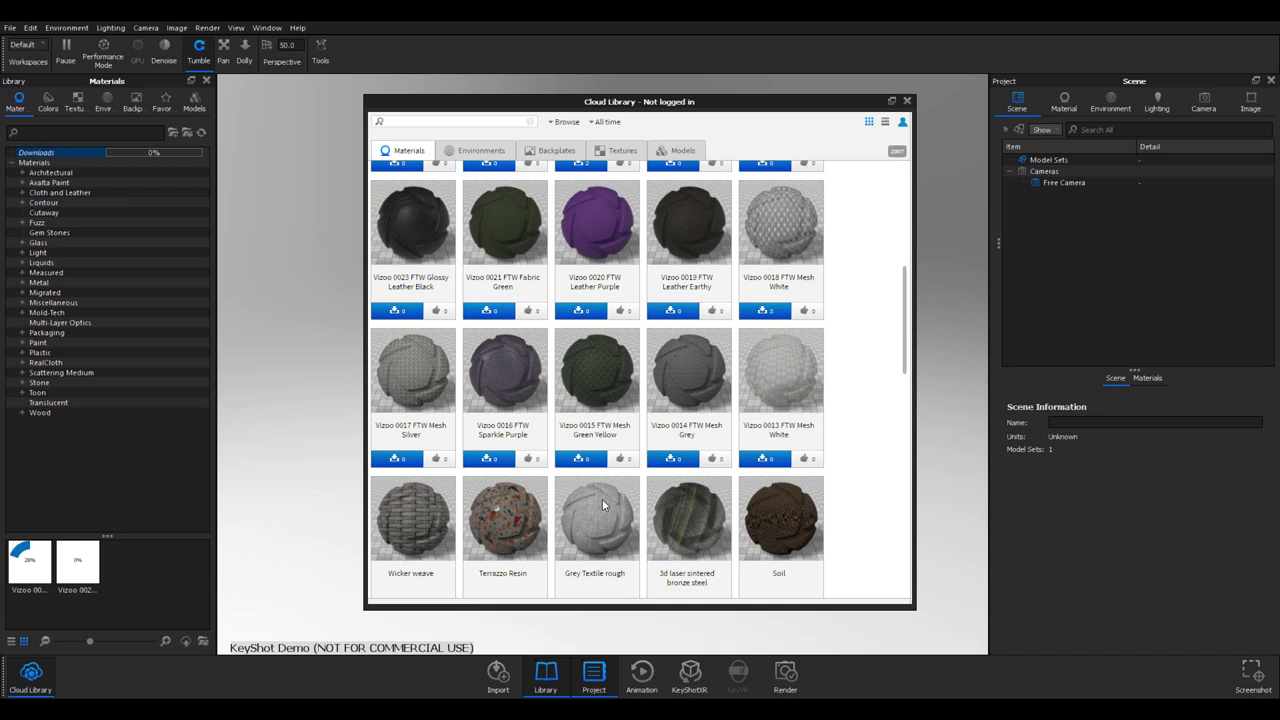
Download the Wicker weave and Rattan Chair materials, and close the Cloud Library.
{"action": "scroll", "coordinate": [693, 483], "scroll_direction": "down", "scroll_amount": 6}
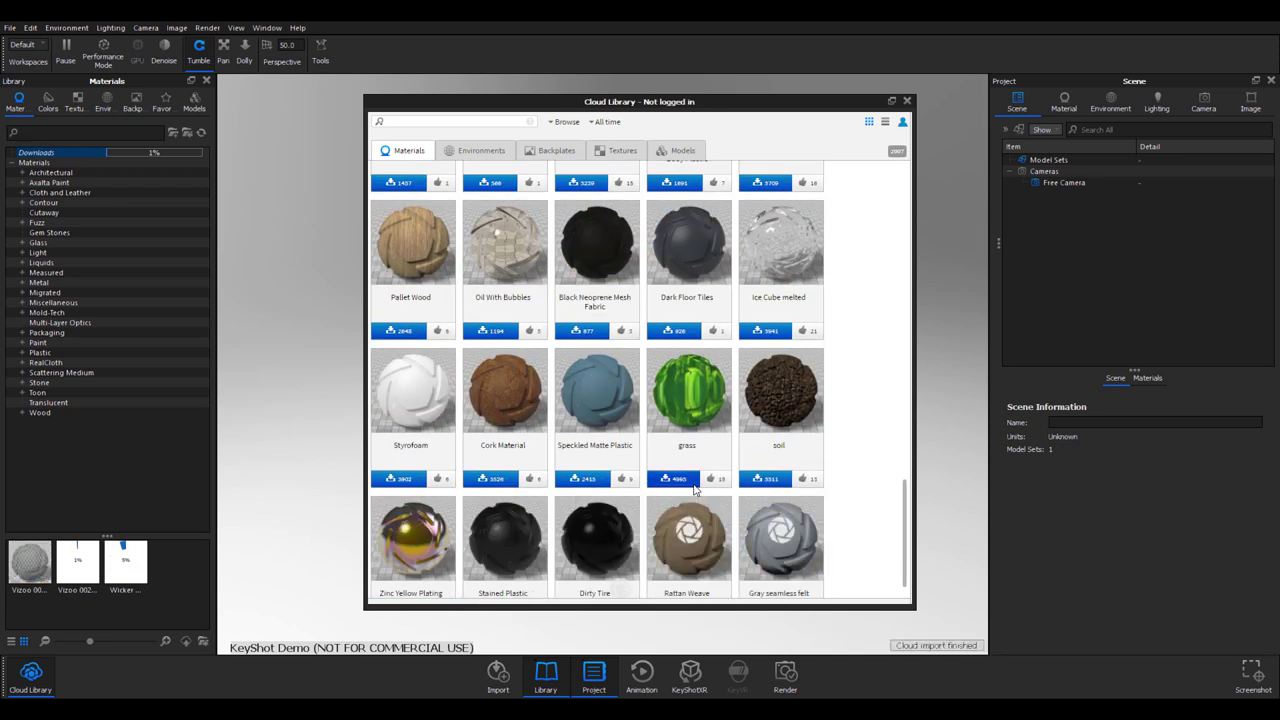
{"action": "scroll", "coordinate": [693, 483], "scroll_direction": "down", "scroll_amount": 4}
{"action": "left_click", "coordinate": [588, 472]}
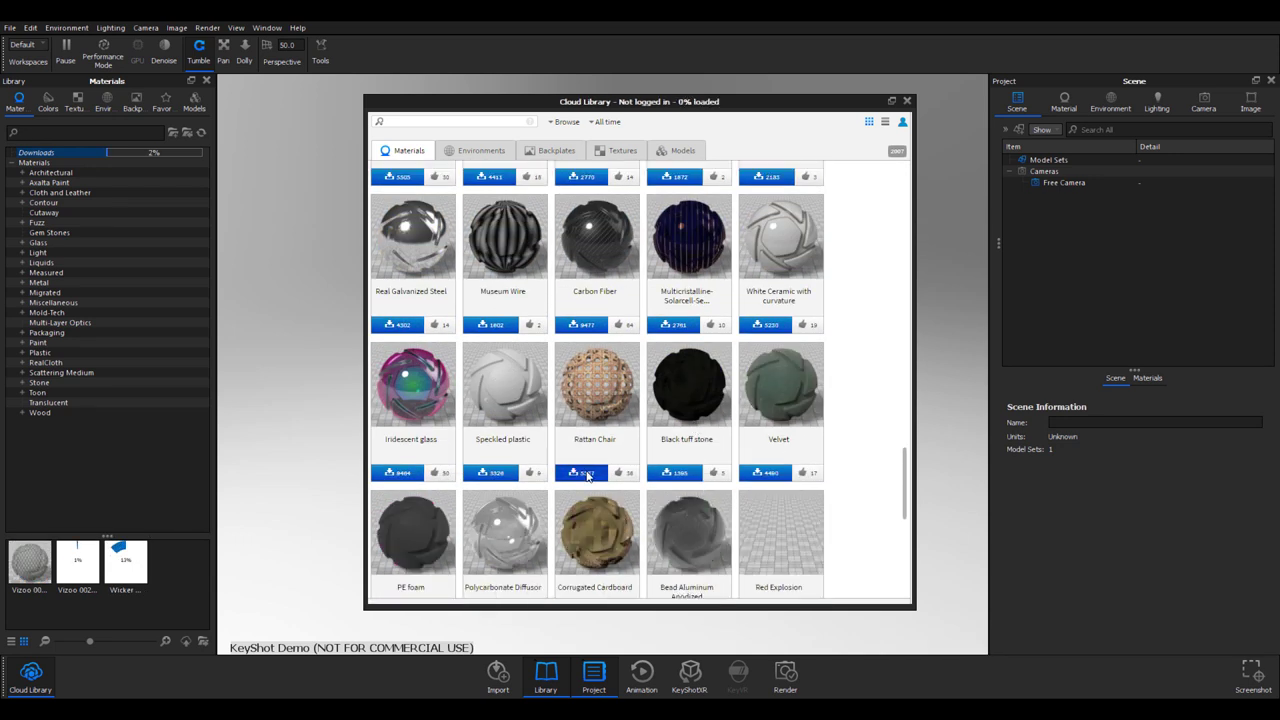
{"action": "scroll", "coordinate": [810, 185], "scroll_direction": "up", "scroll_amount": 9}
{"action": "left_click", "coordinate": [907, 102]}
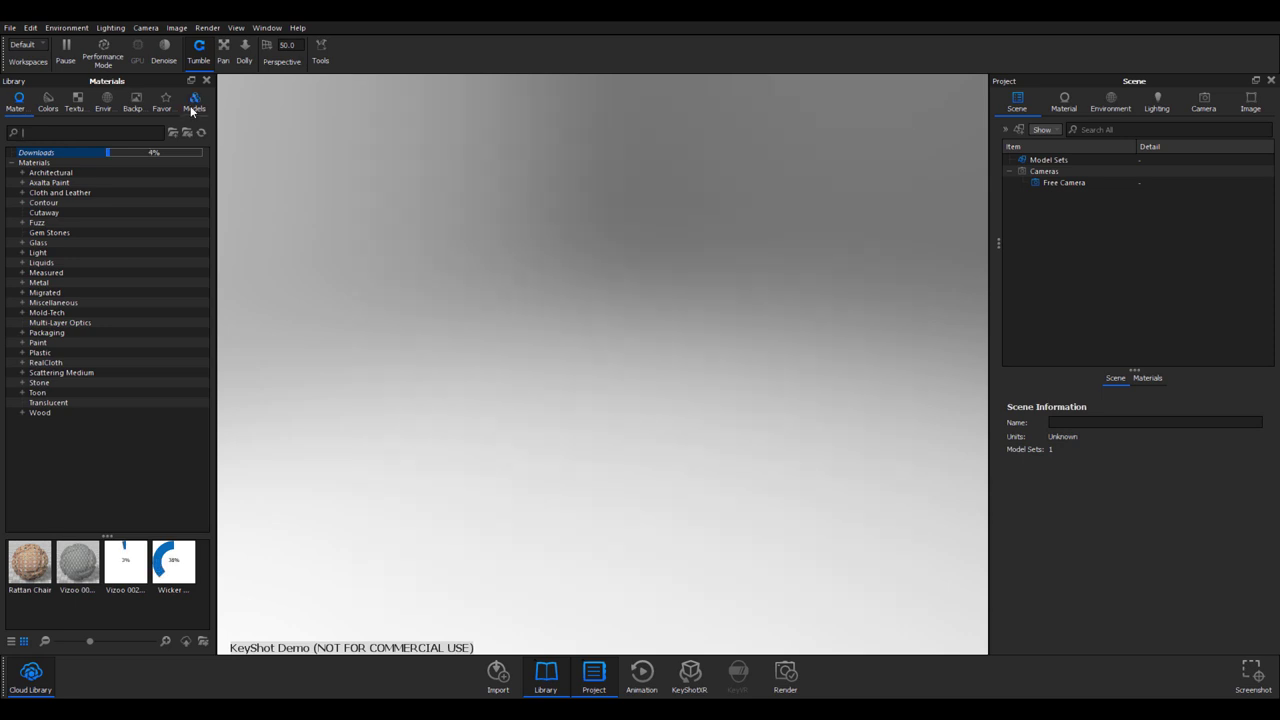
Add the Bruno Digital Clock model to the empty scene and adjust its vertical position with the Move Tool.
{"action": "left_click", "coordinate": [193, 105]}
{"action": "left_click_drag", "start_coordinate": [95, 350], "coordinate": [562, 445]}
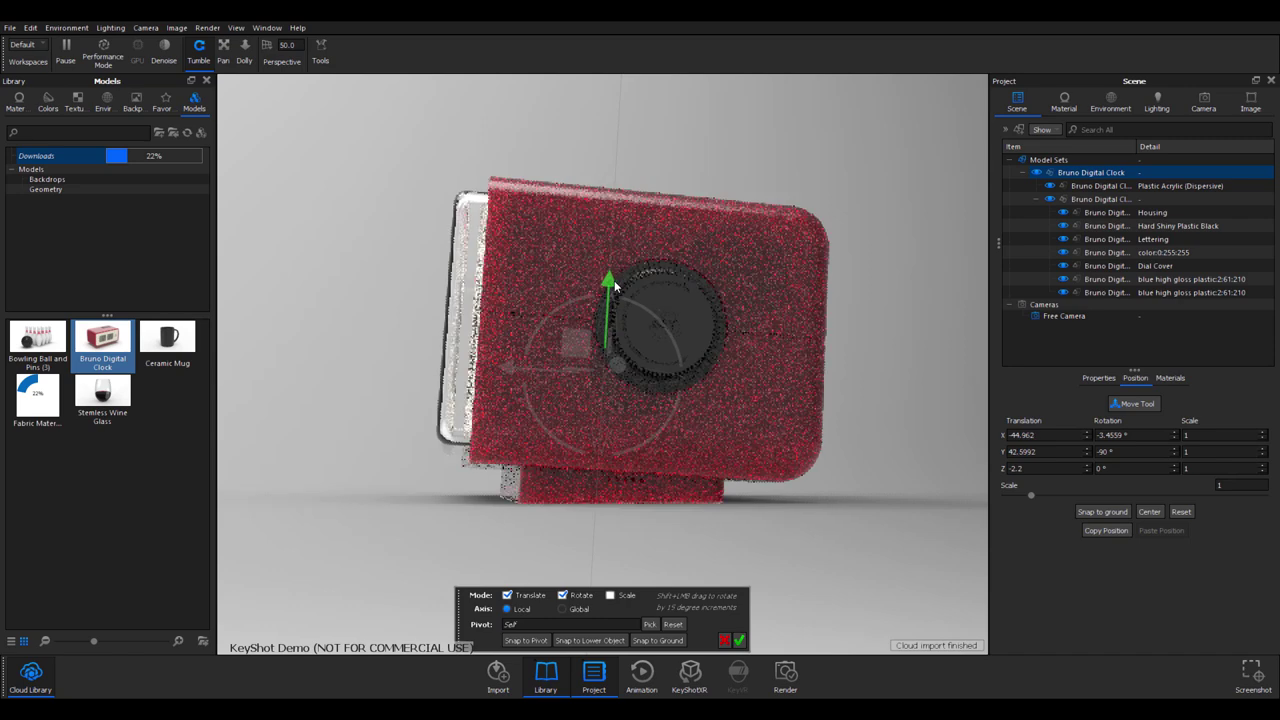
{"action": "left_click_drag", "start_coordinate": [614, 280], "coordinate": [614, 299]}
{"action": "left_click_drag", "start_coordinate": [480, 420], "coordinate": [815, 460]}
{"action": "left_click", "coordinate": [739, 640]}
Add a Plane geometry to the digital clock scene.
{"action": "scroll", "coordinate": [690, 573], "scroll_direction": "down", "scroll_amount": 8}
{"action": "left_click", "coordinate": [104, 53]}
{"action": "mouse_move", "coordinate": [640, 410]}
{"action": "left_mouse_down"}
{"action": "mouse_move", "coordinate": [740, 463]}
{"action": "mouse_move", "coordinate": [620, 407]}
{"action": "left_mouse_up"}
{"action": "scroll", "coordinate": [620, 407], "scroll_direction": "up", "scroll_amount": 4}
{"action": "left_click", "coordinate": [31, 28]}
{"action": "mouse_move", "coordinate": [62, 77]}
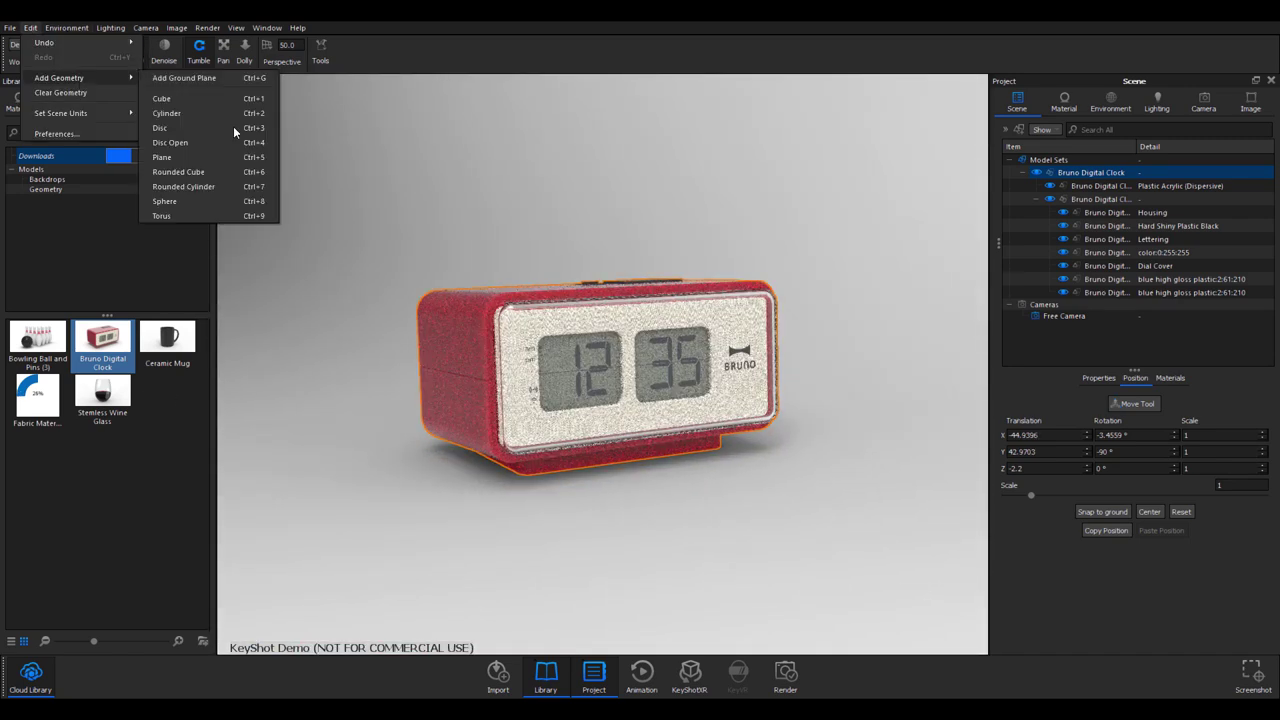
{"action": "left_click", "coordinate": [232, 157]}
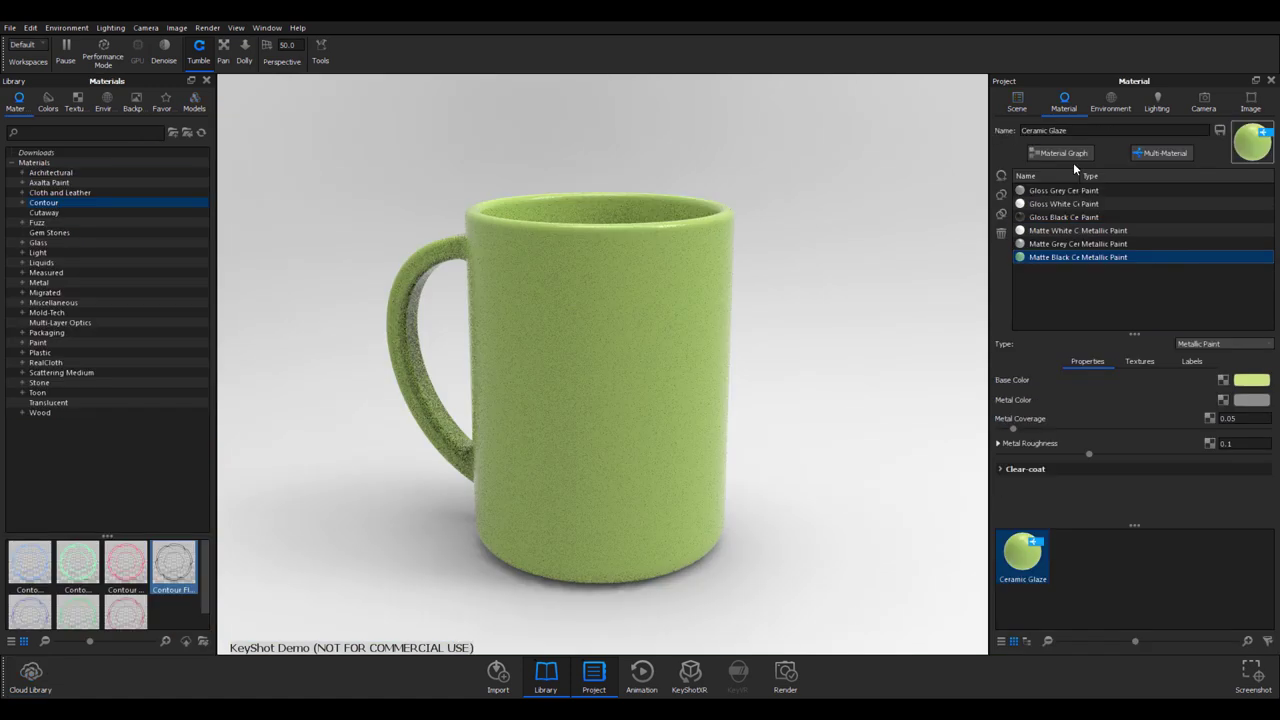
Open the mug's Ceramic Glaze material graph and connect the Contour Flat Black node as a label on the Matte Black variant.
{"action": "left_click", "coordinate": [1062, 152]}
{"action": "right_click", "coordinate": [594, 258]}
{"action": "left_click", "coordinate": [540, 255]}
{"action": "left_click", "coordinate": [357, 167]}
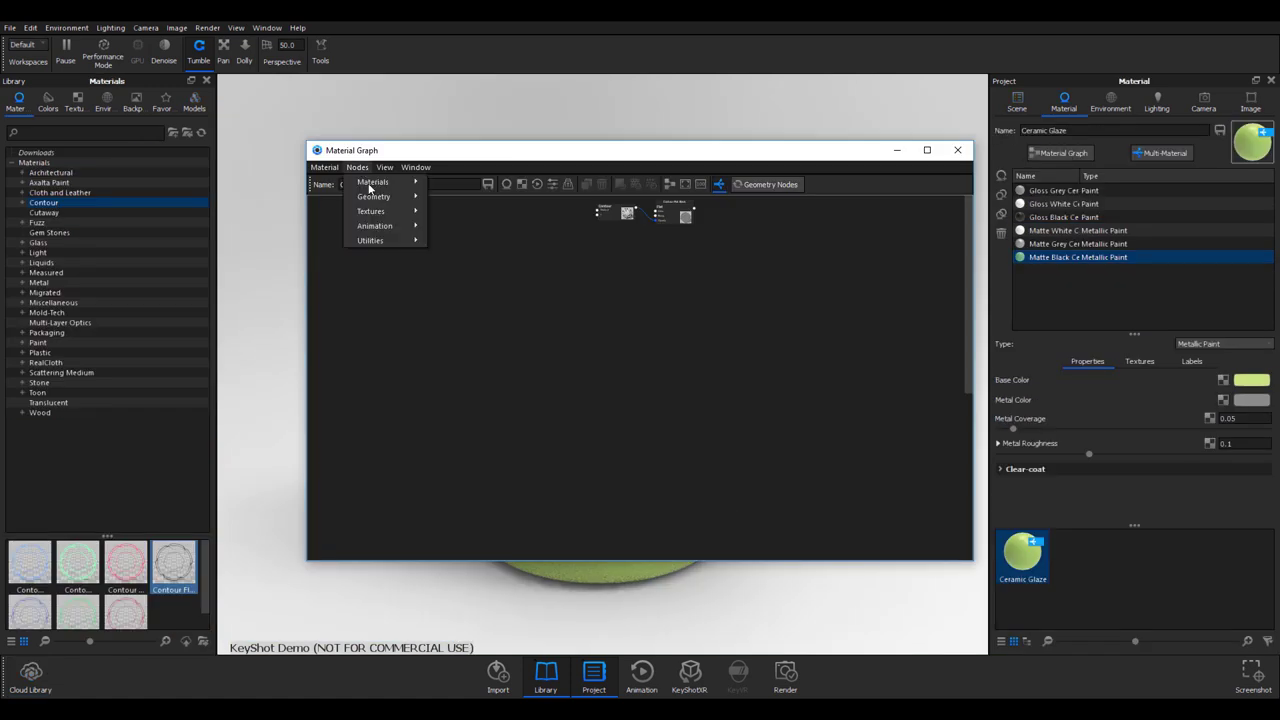
{"action": "left_click", "coordinate": [385, 167]}
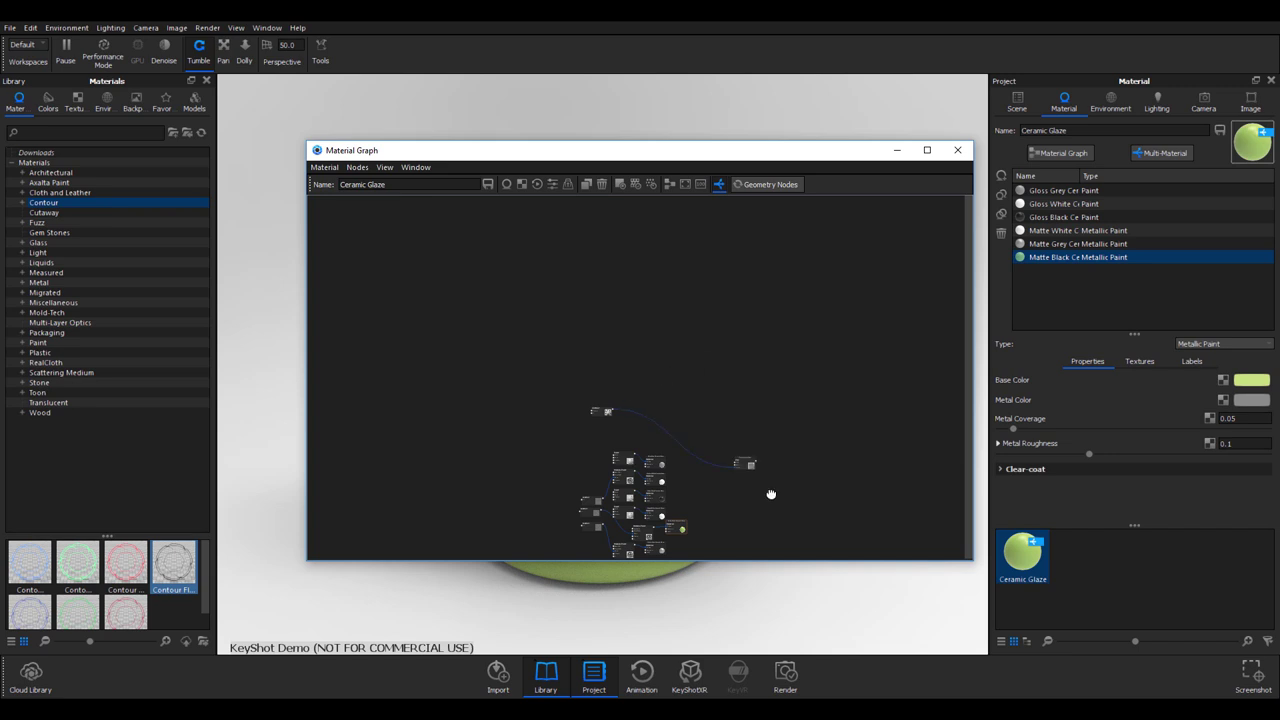
{"action": "left_click", "coordinate": [384, 167]}
{"action": "left_click", "coordinate": [452, 188]}
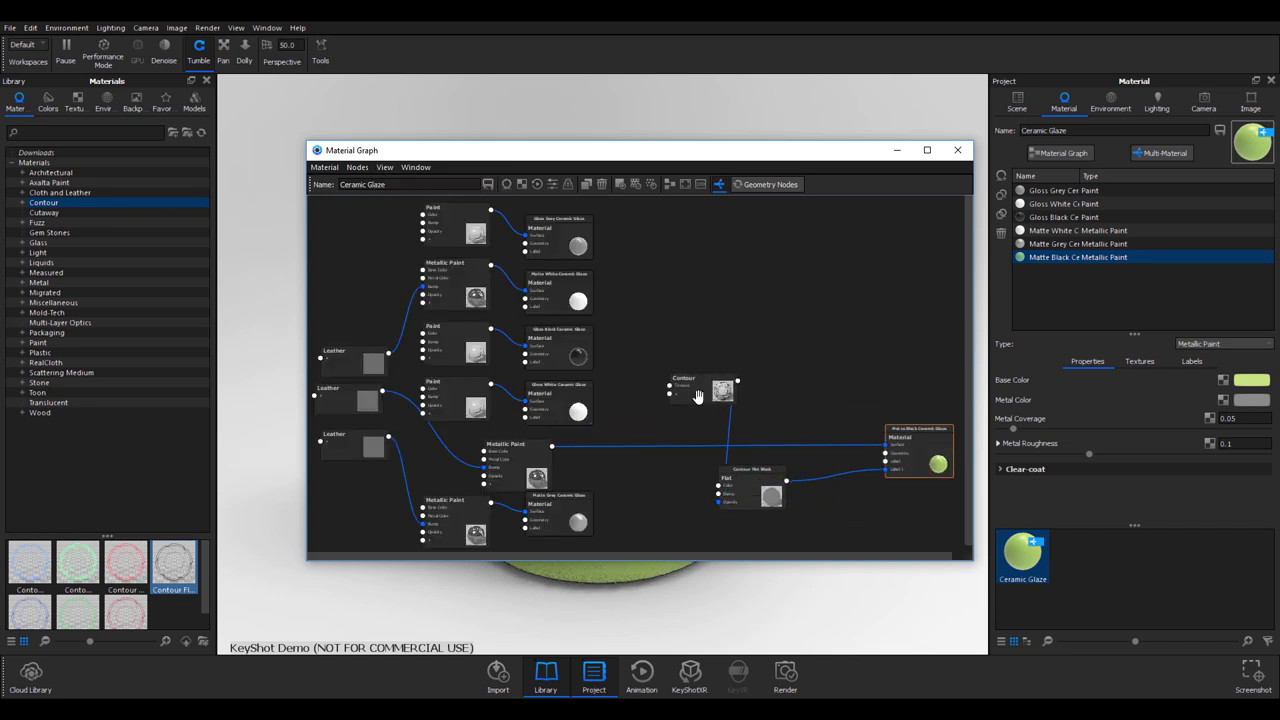
{"action": "left_click_drag", "start_coordinate": [578, 150], "coordinate": [1051, 280]}
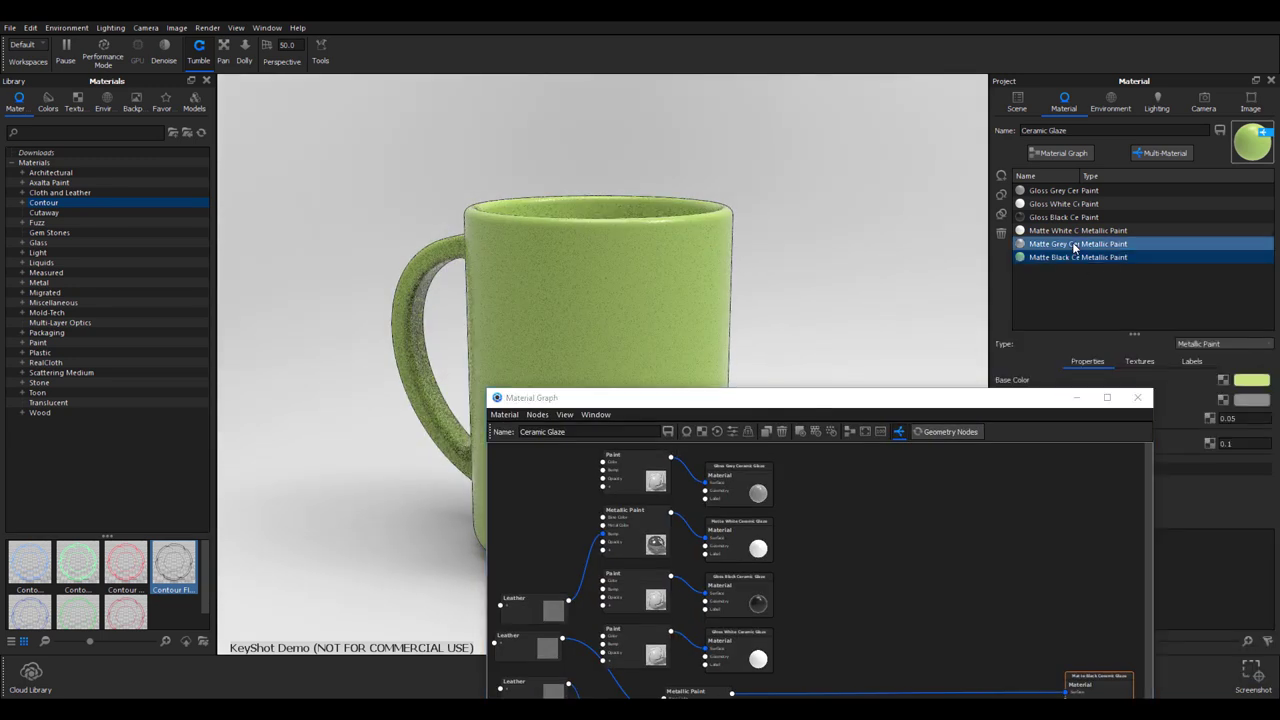
Switch the mug to the Matte Grey Ceramic Glaze variant and add a red Contour library material to the graph.
{"action": "left_click", "coordinate": [1074, 246]}
{"action": "left_click_drag", "start_coordinate": [658, 398], "coordinate": [749, 344]}
{"action": "left_click_drag", "start_coordinate": [130, 556], "coordinate": [966, 591]}
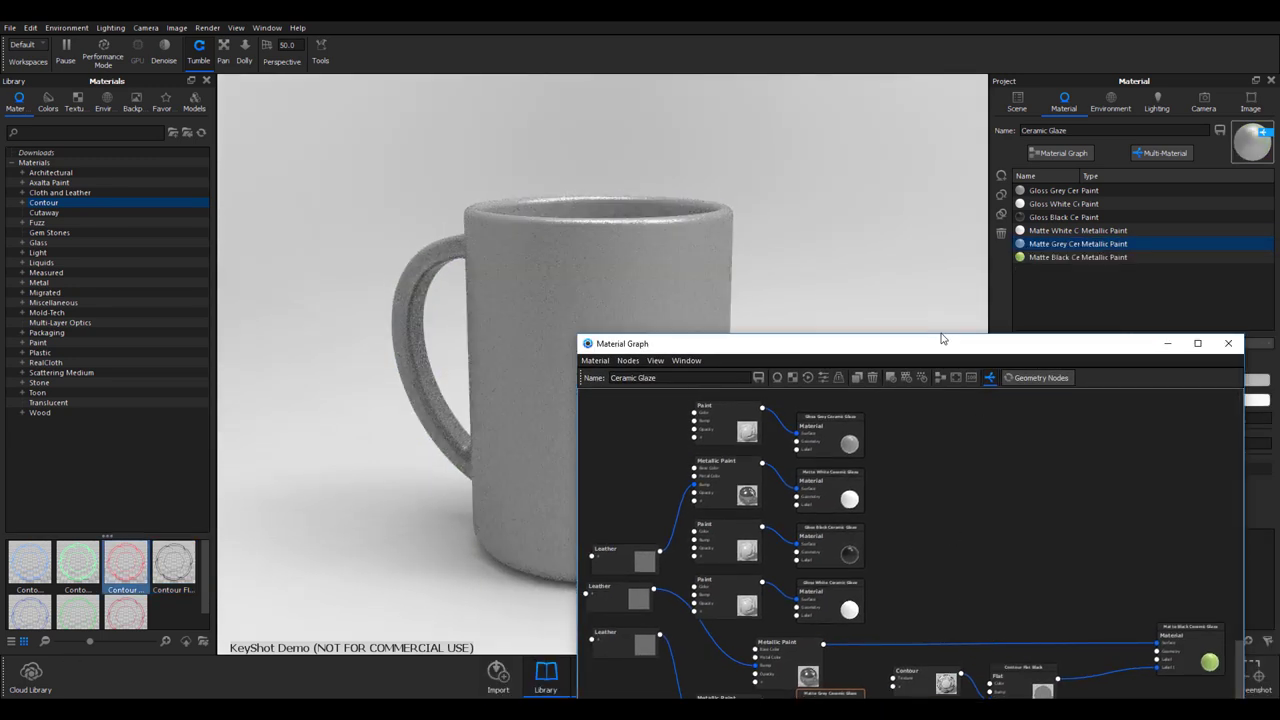
{"action": "left_click_drag", "start_coordinate": [941, 339], "coordinate": [987, 193]}
Arrange the graph's nodes and connect the red contour to the Matte Grey Ceramic Glaze as a label.
{"action": "left_click", "coordinate": [701, 214]}
{"action": "left_click", "coordinate": [741, 249]}
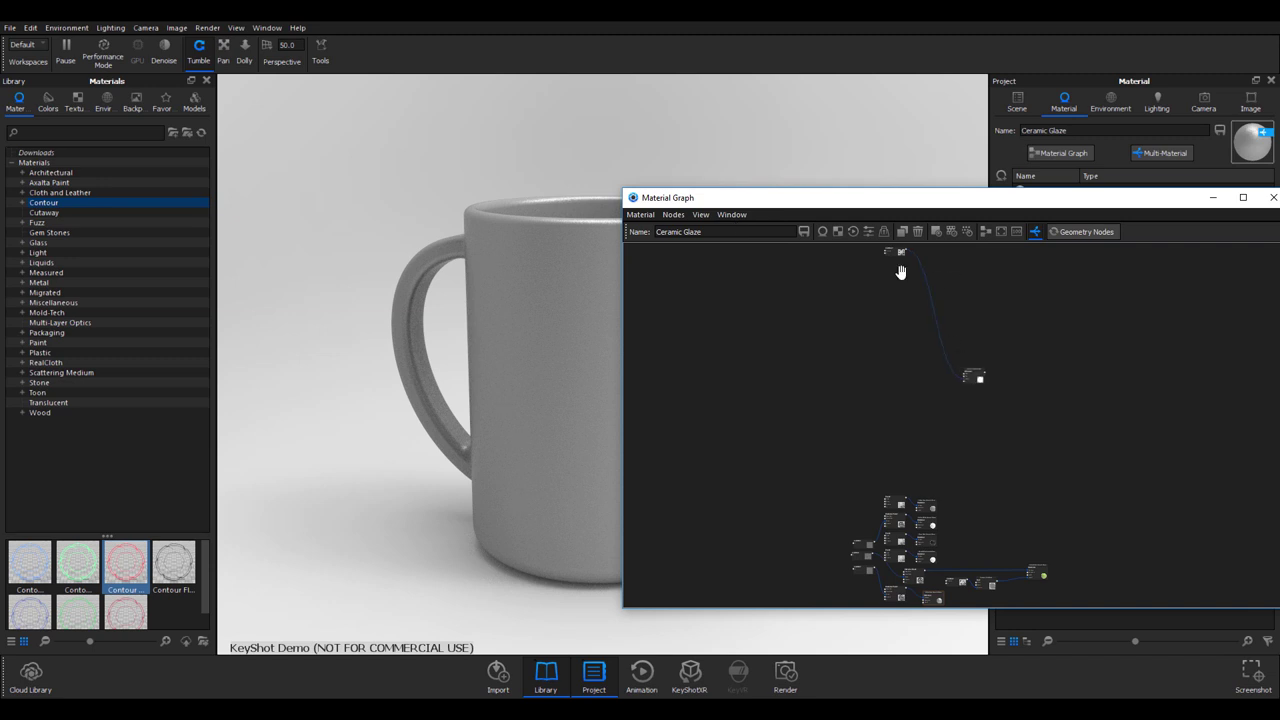
{"action": "left_click", "coordinate": [701, 214]}
{"action": "left_click", "coordinate": [737, 246]}
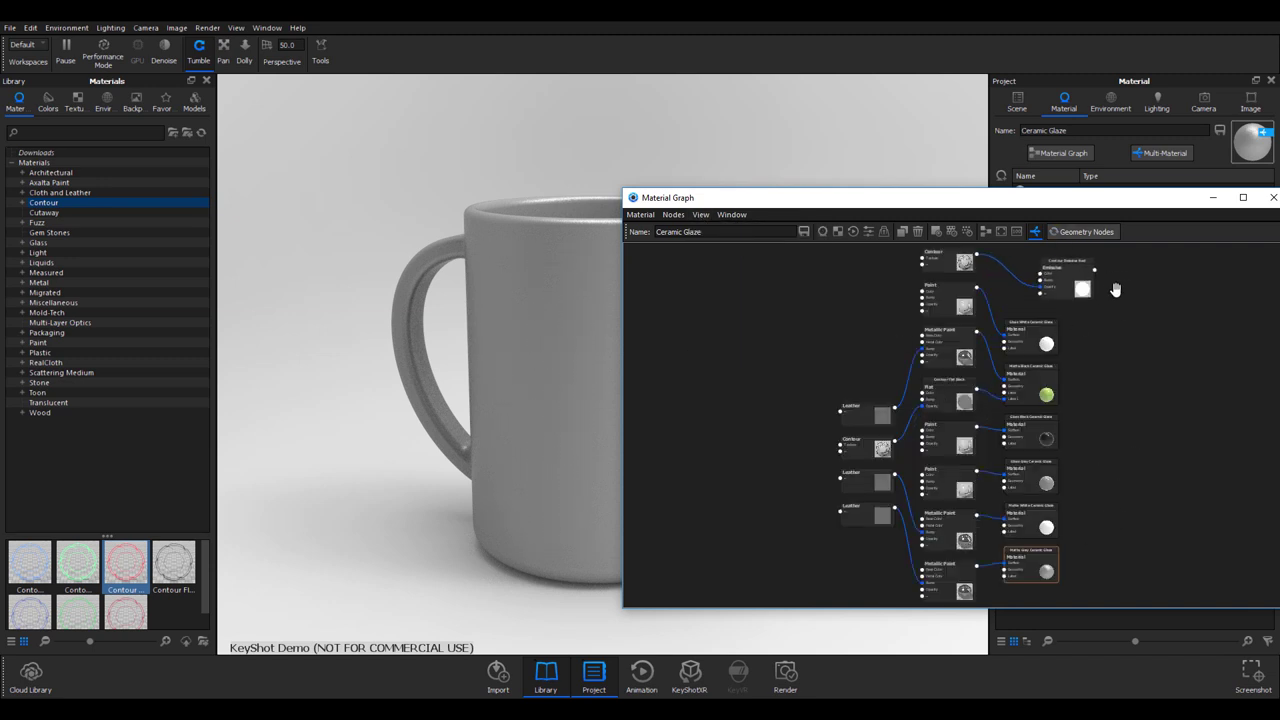
{"action": "left_click_drag", "start_coordinate": [728, 202], "coordinate": [102, 191]}
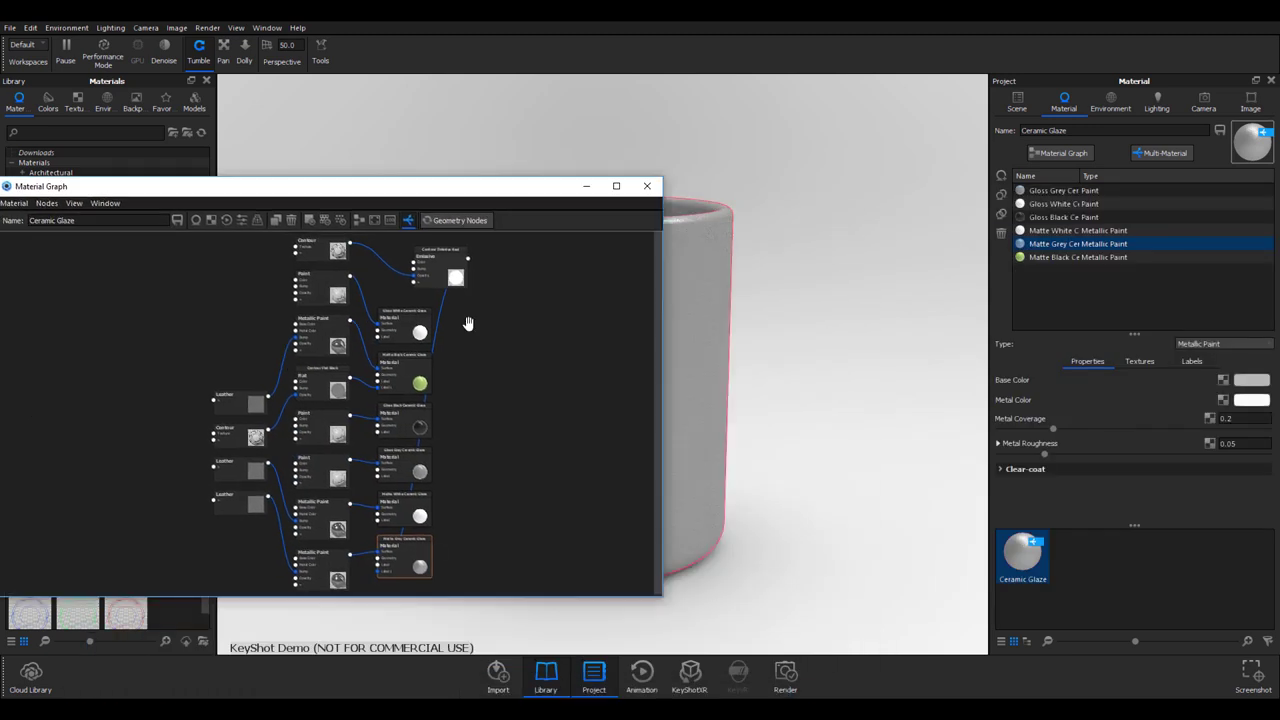
Set the red contour's width to 2.06 px and turn on Denoise.
{"action": "double_click", "coordinate": [402, 262]}
{"action": "left_click_drag", "start_coordinate": [443, 188], "coordinate": [228, 173]}
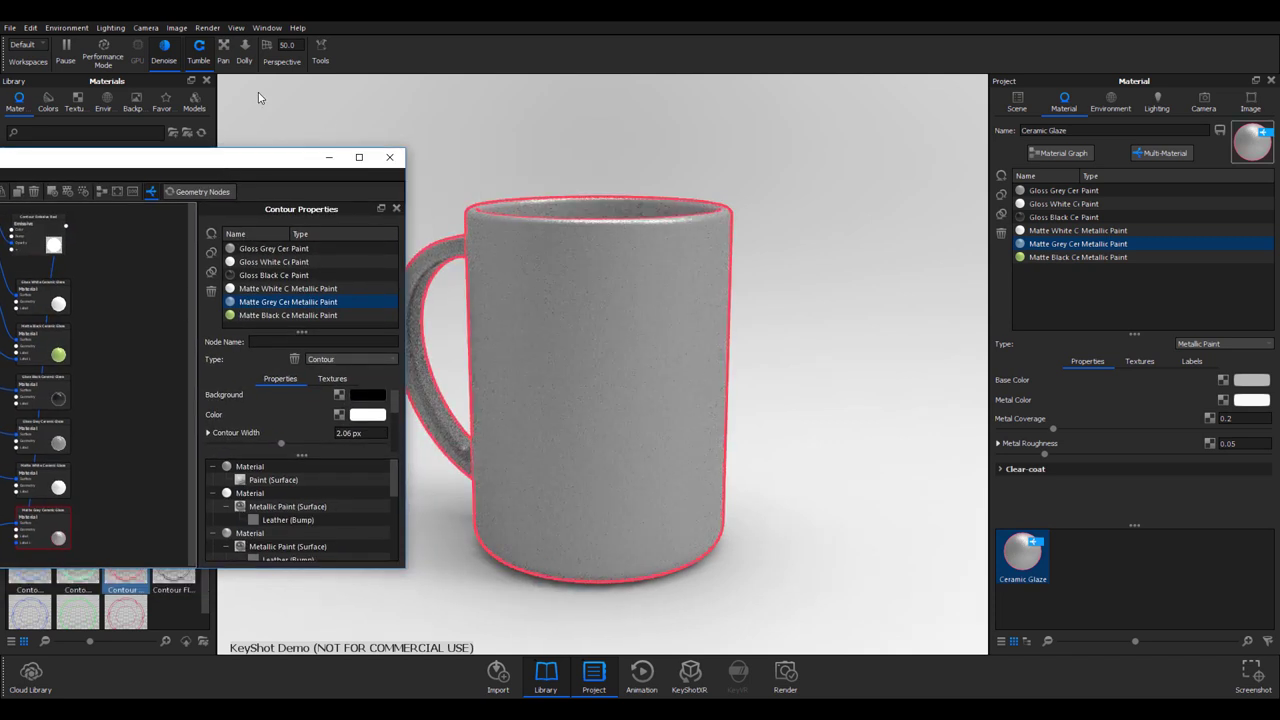
{"action": "double_click", "coordinate": [230, 148]}
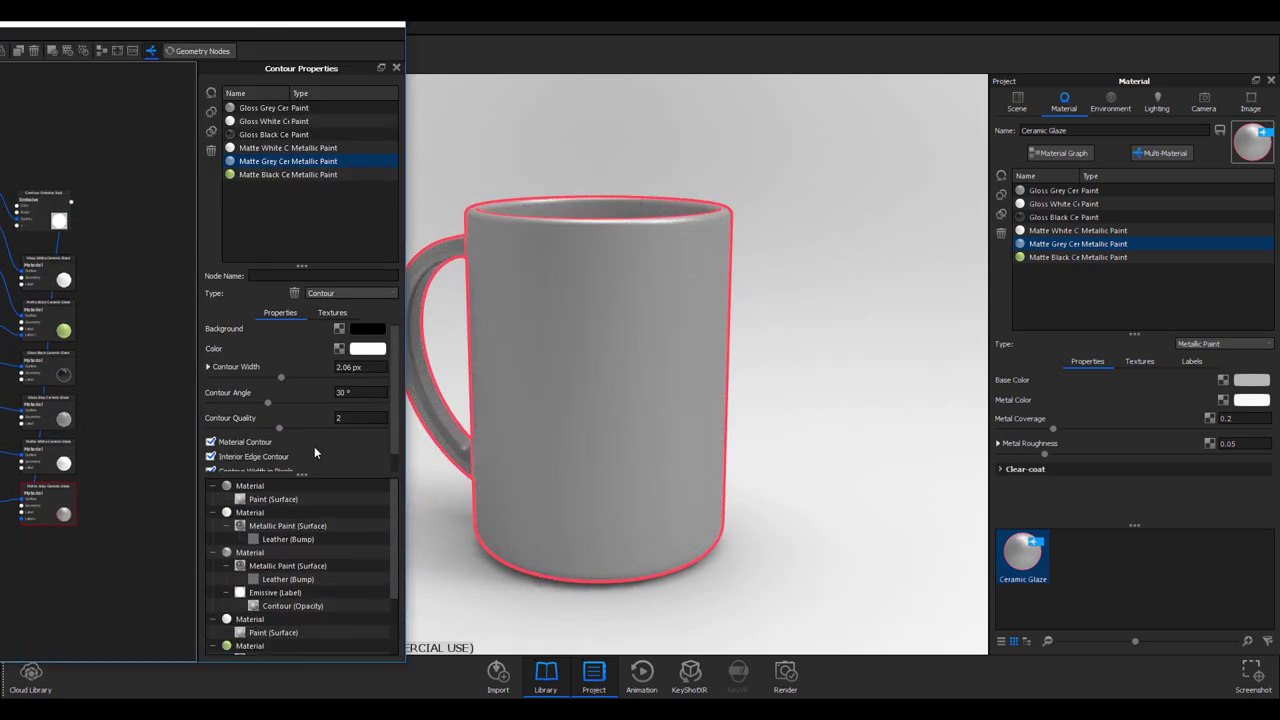
{"action": "scroll", "coordinate": [268, 390], "scroll_direction": "down", "scroll_amount": 1}
Switch to the Matte Black Ceramic Glaze variant, set its contour width to 1.98 px and close the material graph.
{"action": "left_click", "coordinate": [1040, 259]}
{"action": "left_click_drag", "start_coordinate": [109, 25], "coordinate": [388, 45]}
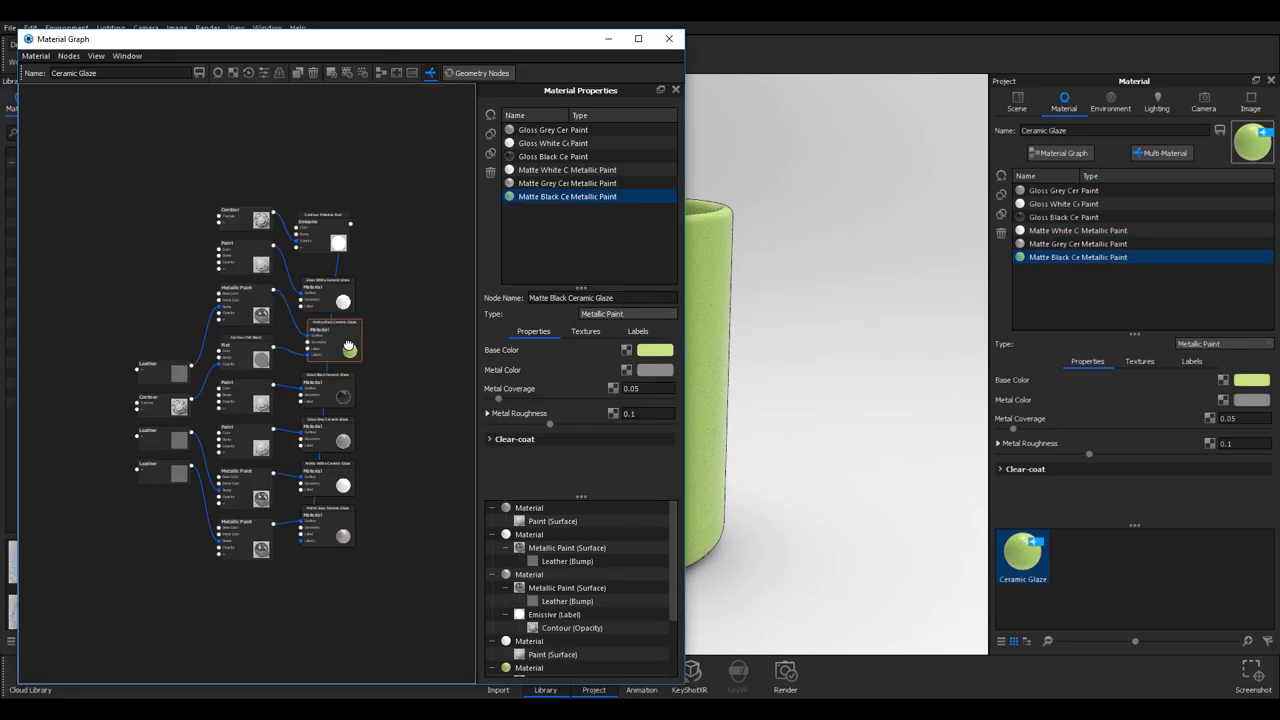
{"action": "double_click", "coordinate": [252, 361]}
{"action": "double_click", "coordinate": [174, 400]}
{"action": "left_click_drag", "start_coordinate": [526, 40], "coordinate": [148, 68]}
{"action": "left_click_drag", "start_coordinate": [128, 433], "coordinate": [180, 436]}
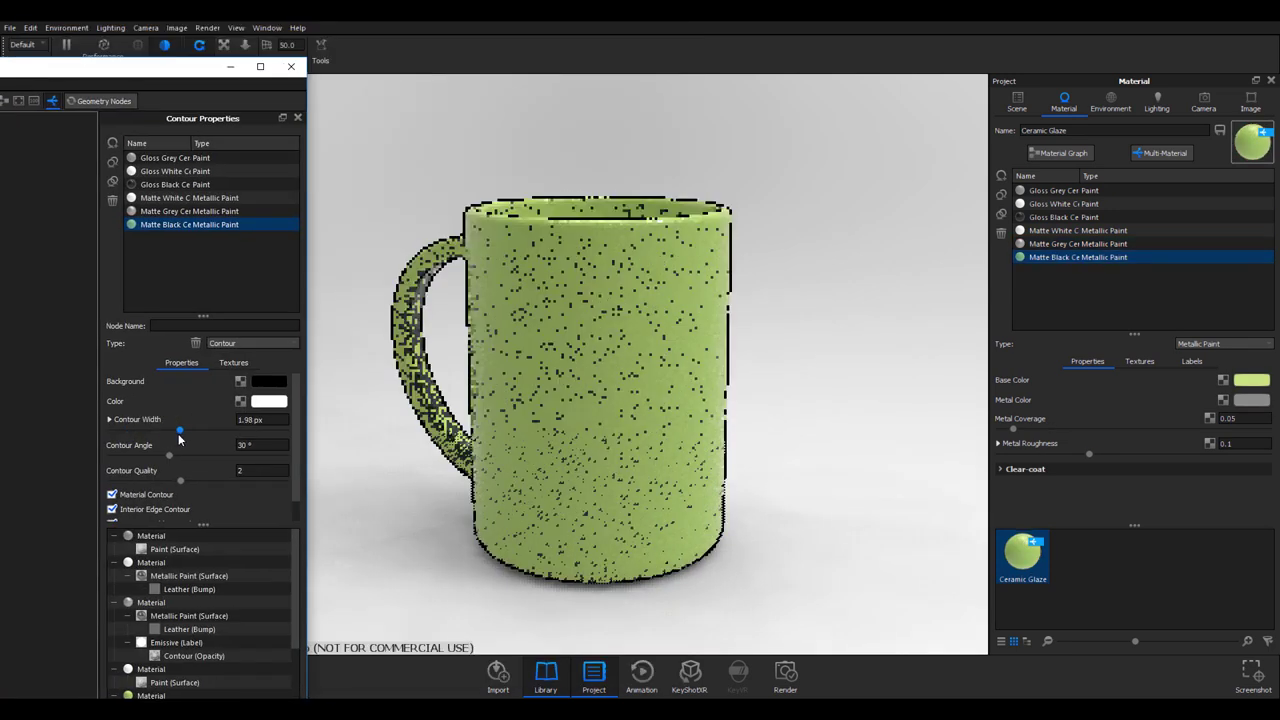
{"action": "left_click", "coordinate": [291, 66]}
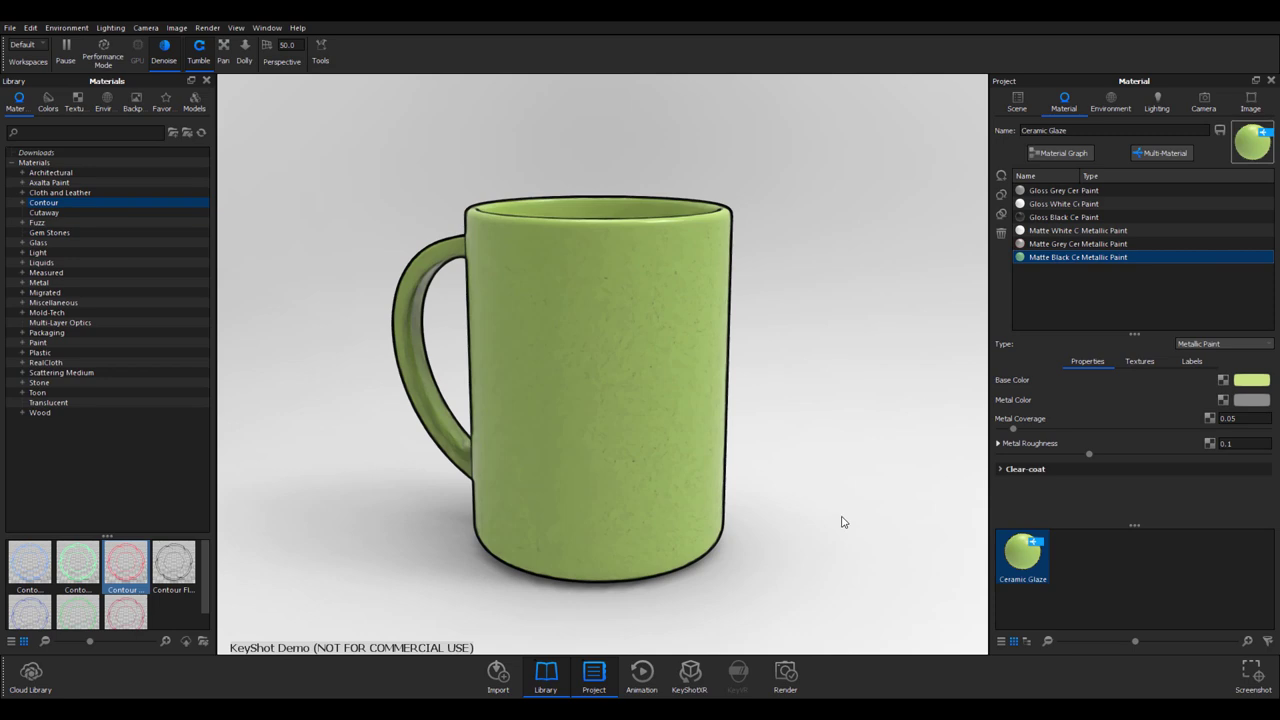
{"action": "mouse_move", "coordinate": [842, 256]}
{"action": "left_mouse_down"}
{"action": "mouse_move", "coordinate": [826, 414]}
{"action": "mouse_move", "coordinate": [686, 474]}
{"action": "mouse_move", "coordinate": [845, 235]}
{"action": "left_mouse_up"}
{"action": "left_click", "coordinate": [1037, 258]}
{"action": "left_click_drag", "start_coordinate": [731, 386], "coordinate": [668, 320]}
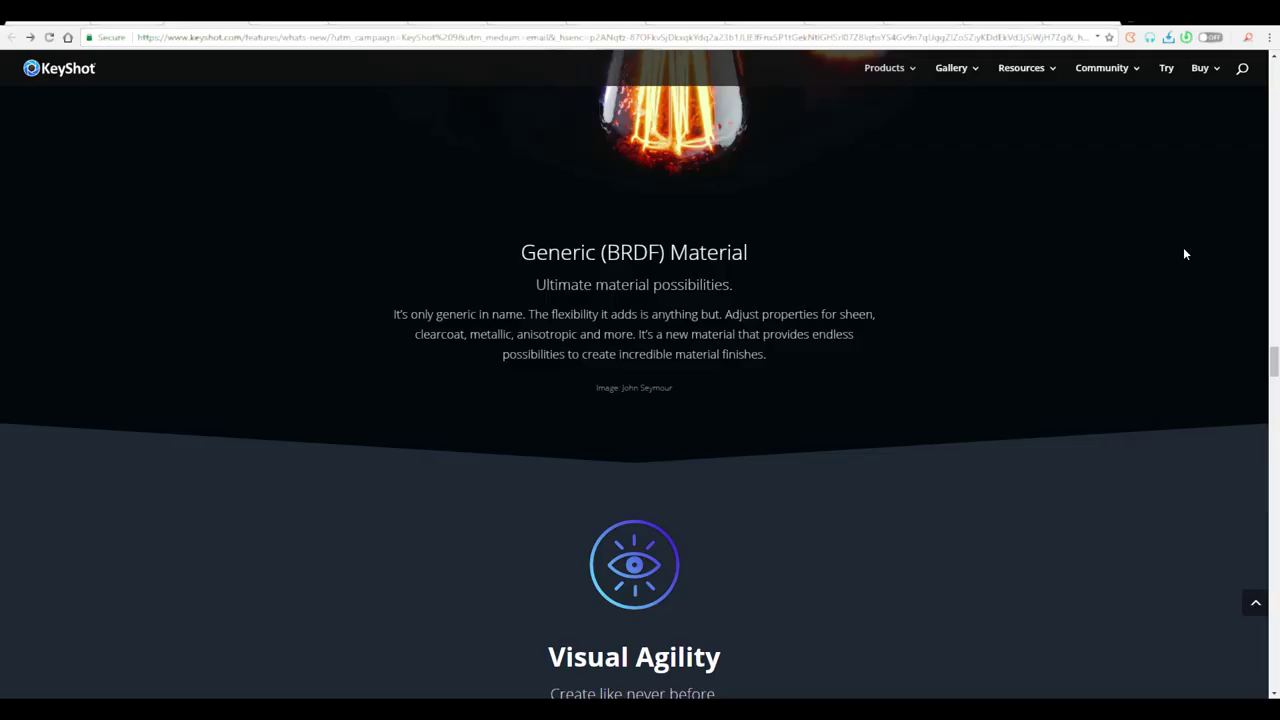
Examine the Generic (BRDF) Material, Streamlined Import and Substance Painter Import sections of the KeyShot 9 what's-new web page.
{"action": "scroll", "coordinate": [1181, 253], "scroll_direction": "down", "scroll_amount": 2}
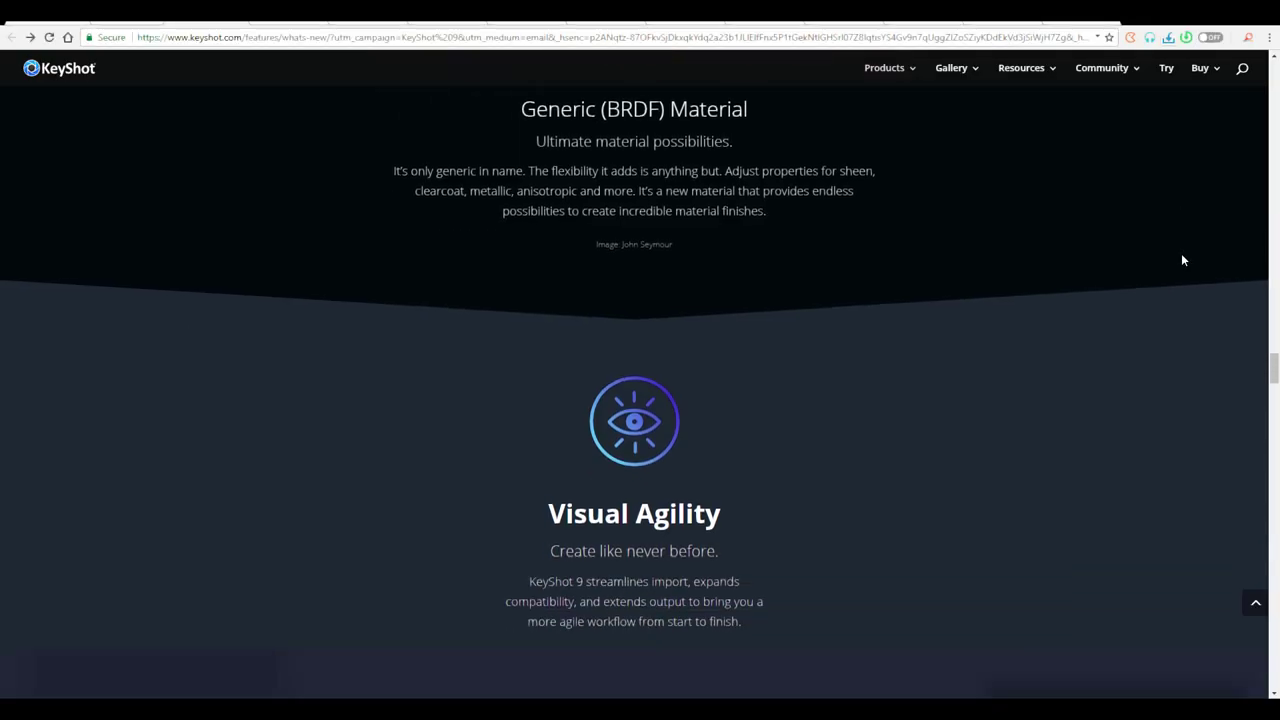
{"action": "scroll", "coordinate": [1181, 253], "scroll_direction": "down", "scroll_amount": 2}
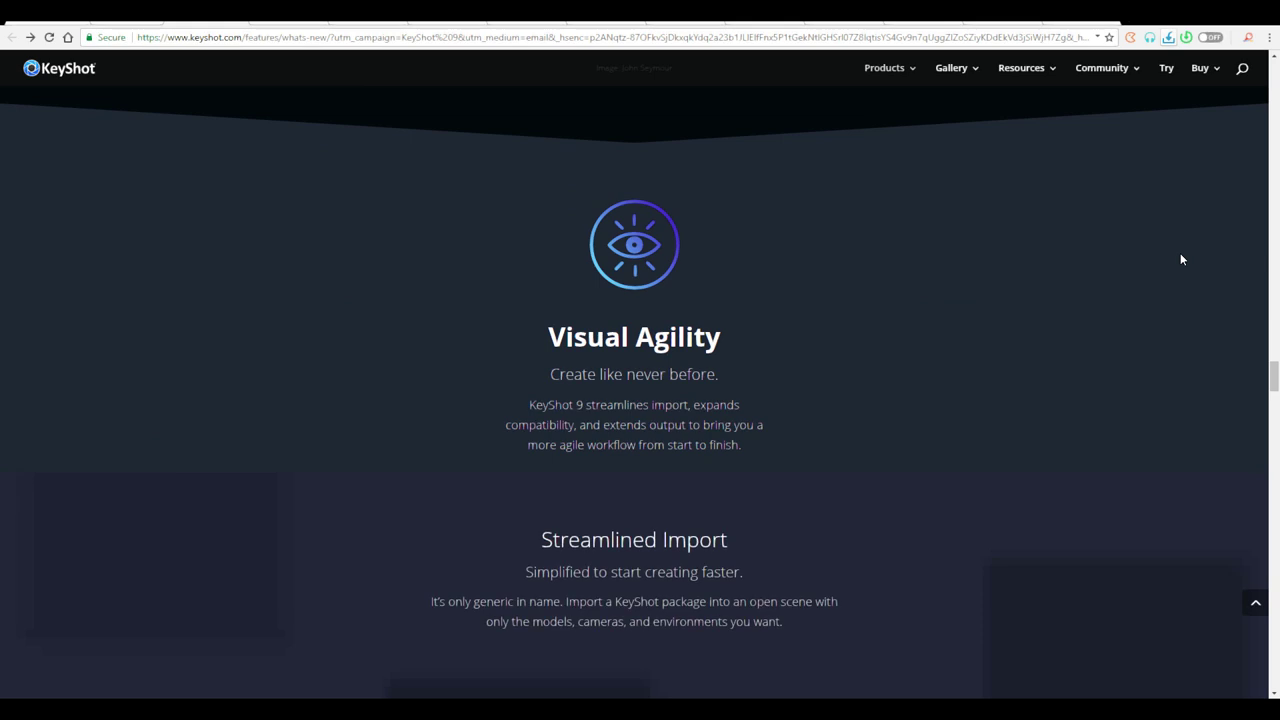
{"action": "scroll", "coordinate": [1180, 259], "scroll_direction": "down", "scroll_amount": 3}
{"action": "scroll", "coordinate": [1181, 259], "scroll_direction": "down", "scroll_amount": 1}
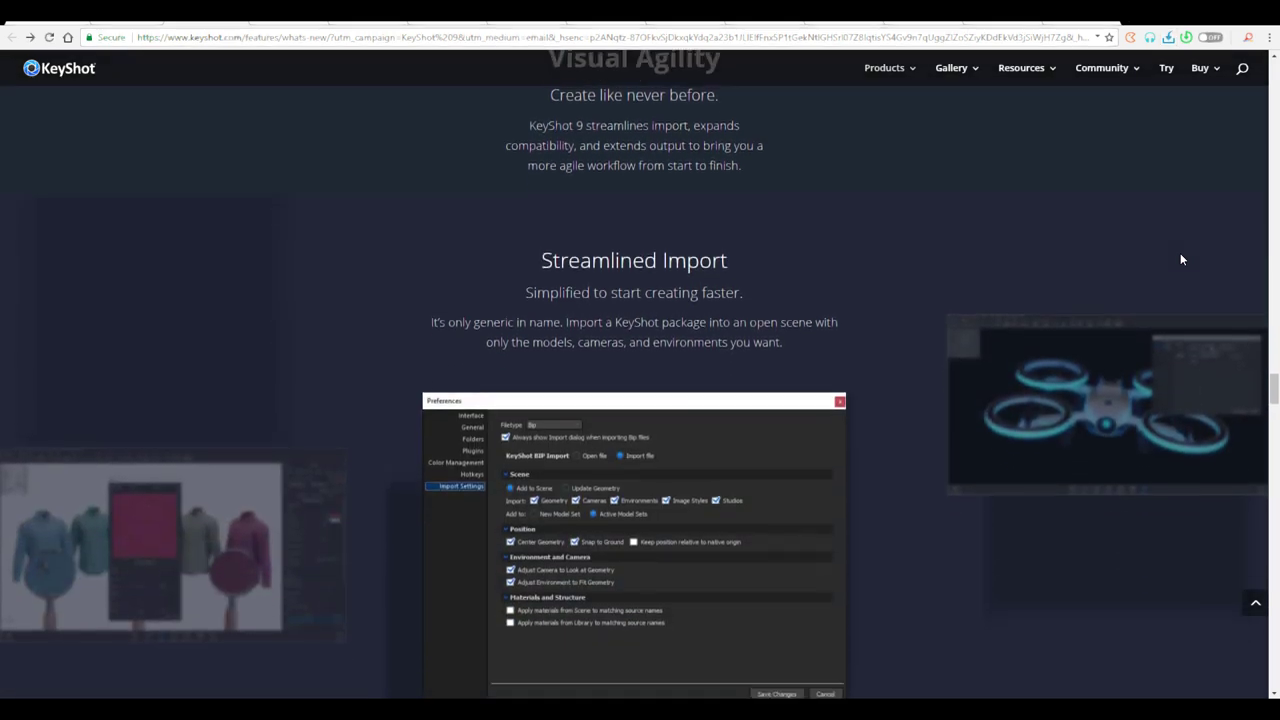
{"action": "scroll", "coordinate": [1181, 259], "scroll_direction": "up", "scroll_amount": 1}
{"action": "scroll", "coordinate": [1180, 259], "scroll_direction": "down", "scroll_amount": 5}
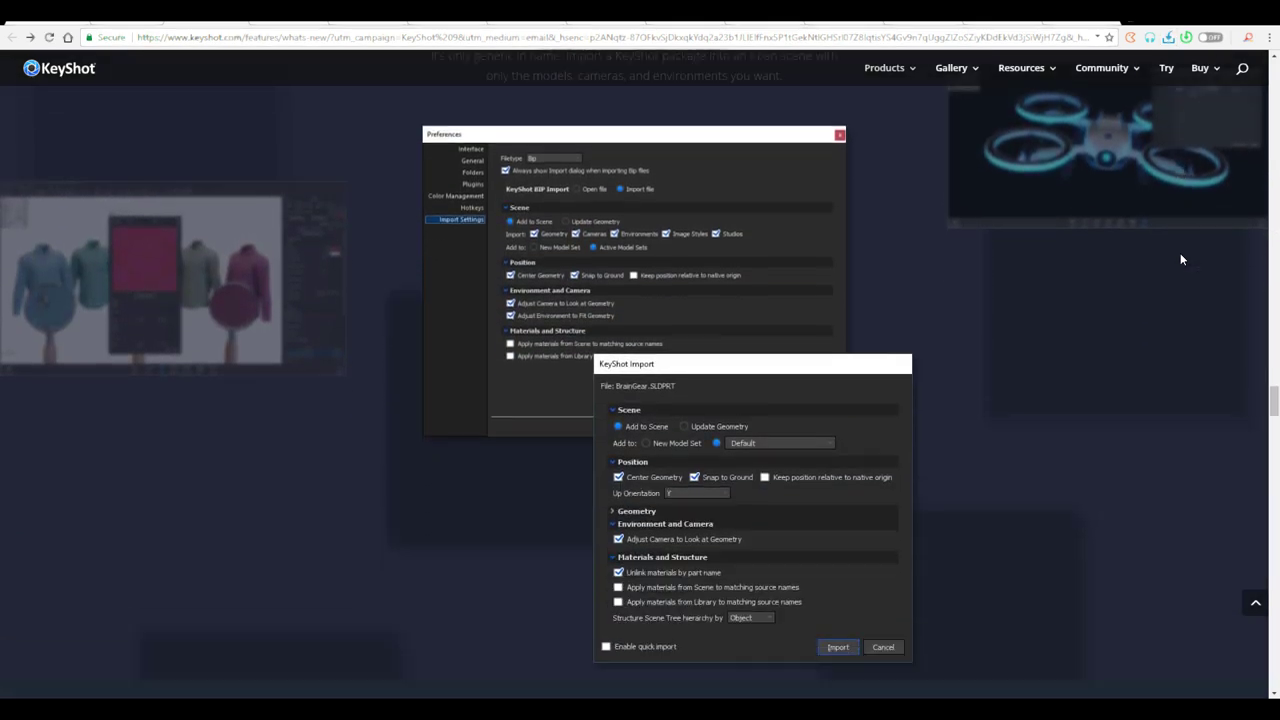
{"action": "scroll", "coordinate": [1180, 259], "scroll_direction": "down", "scroll_amount": 4}
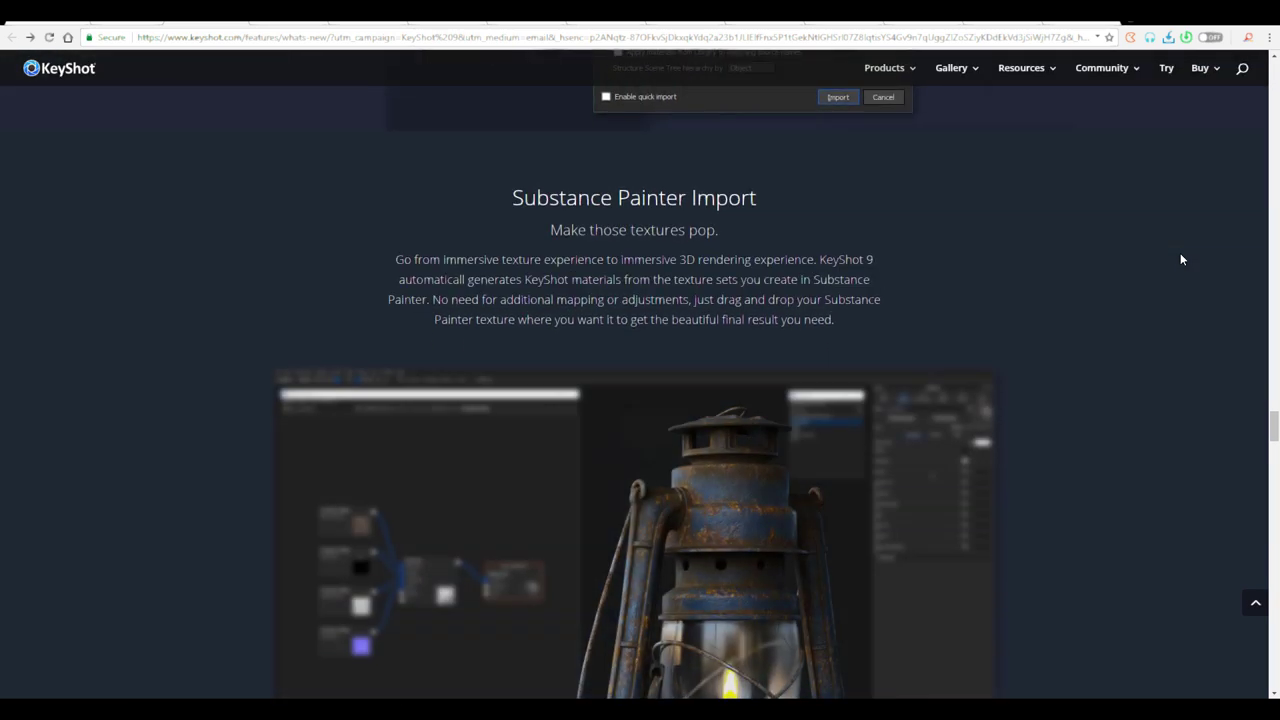
{"action": "scroll", "coordinate": [1180, 259], "scroll_direction": "down", "scroll_amount": 4}
{"action": "scroll", "coordinate": [1180, 259], "scroll_direction": "up", "scroll_amount": 2}
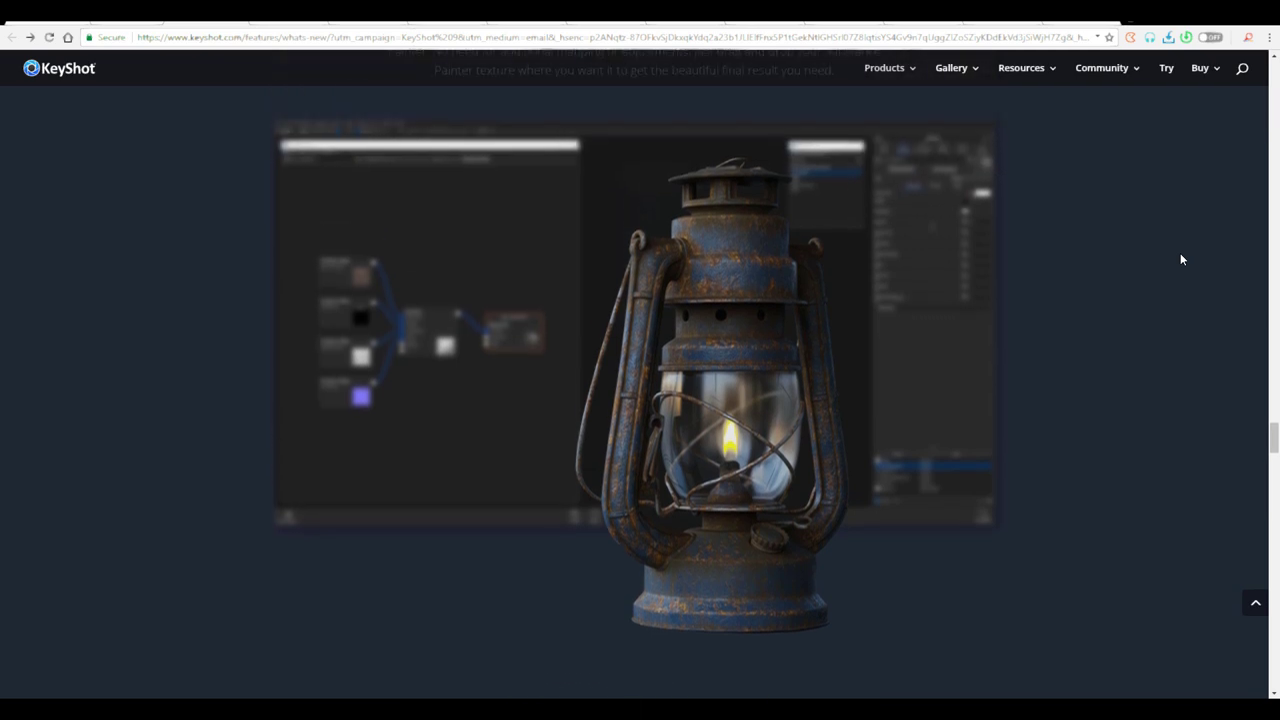
{"action": "scroll", "coordinate": [1180, 259], "scroll_direction": "up", "scroll_amount": 2}
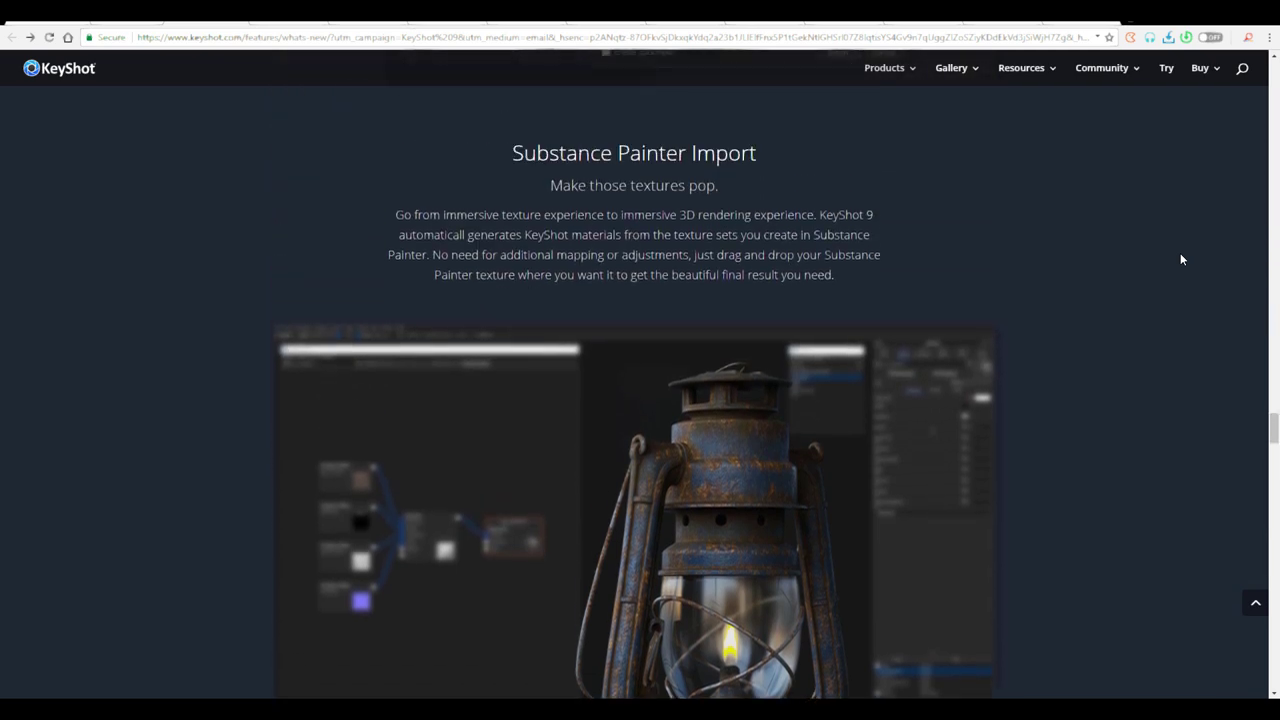
{"action": "scroll", "coordinate": [1180, 259], "scroll_direction": "down", "scroll_amount": 2}
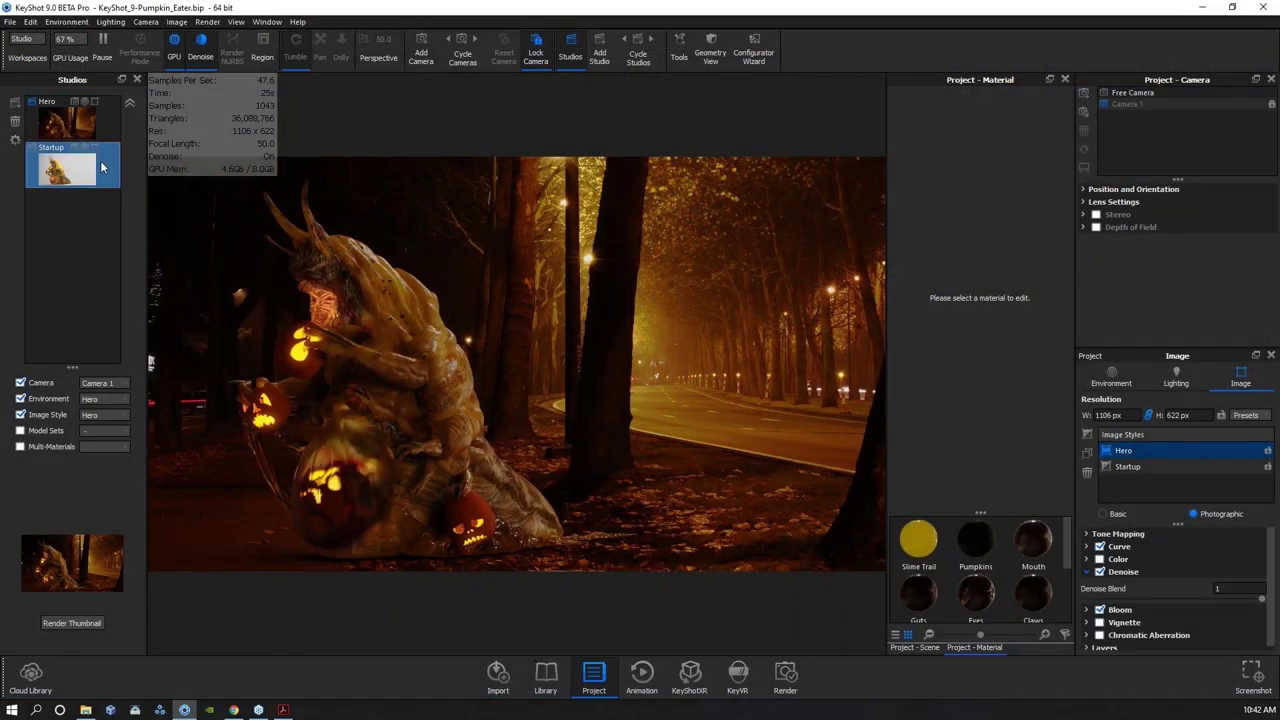
In KeyShot's Pumpkin Eater scene, switch to the Startup studio, turn on Denoise and bring the camera in close on the creature's head.
{"action": "left_click", "coordinate": [101, 168]}
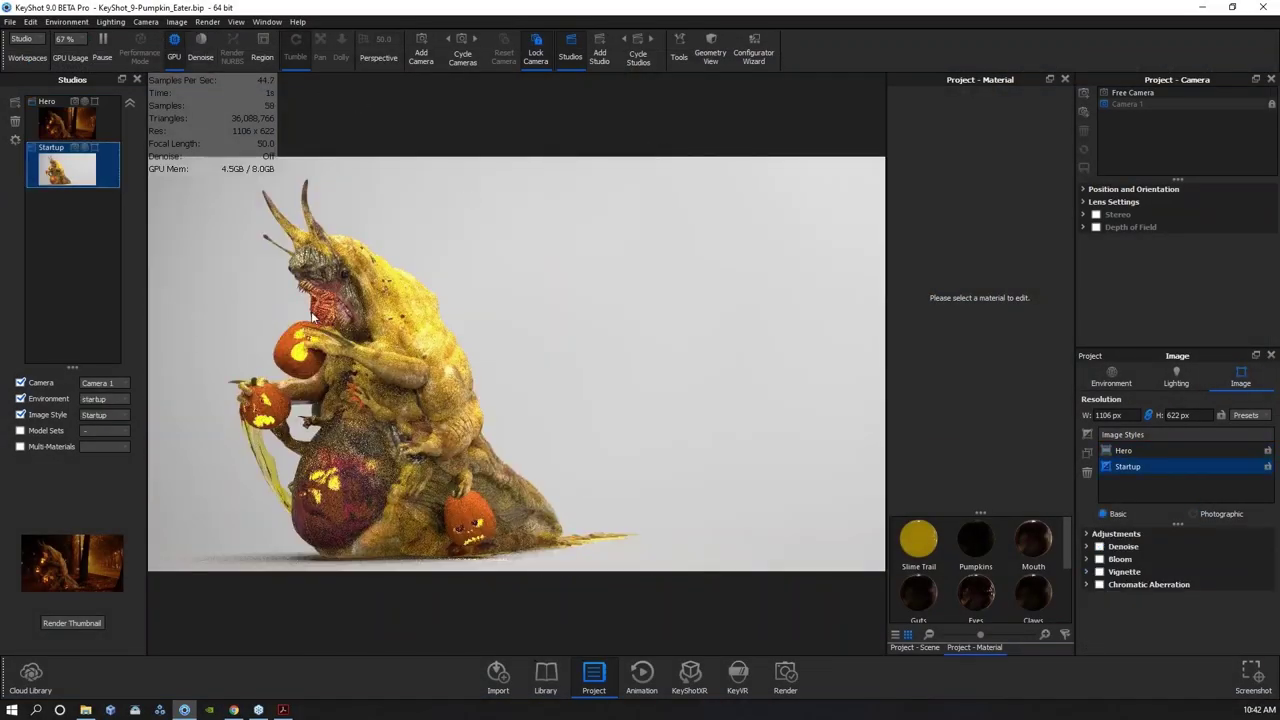
{"action": "left_click_drag", "start_coordinate": [400, 407], "coordinate": [543, 400]}
{"action": "scroll", "coordinate": [505, 339], "scroll_direction": "up", "scroll_amount": 5}
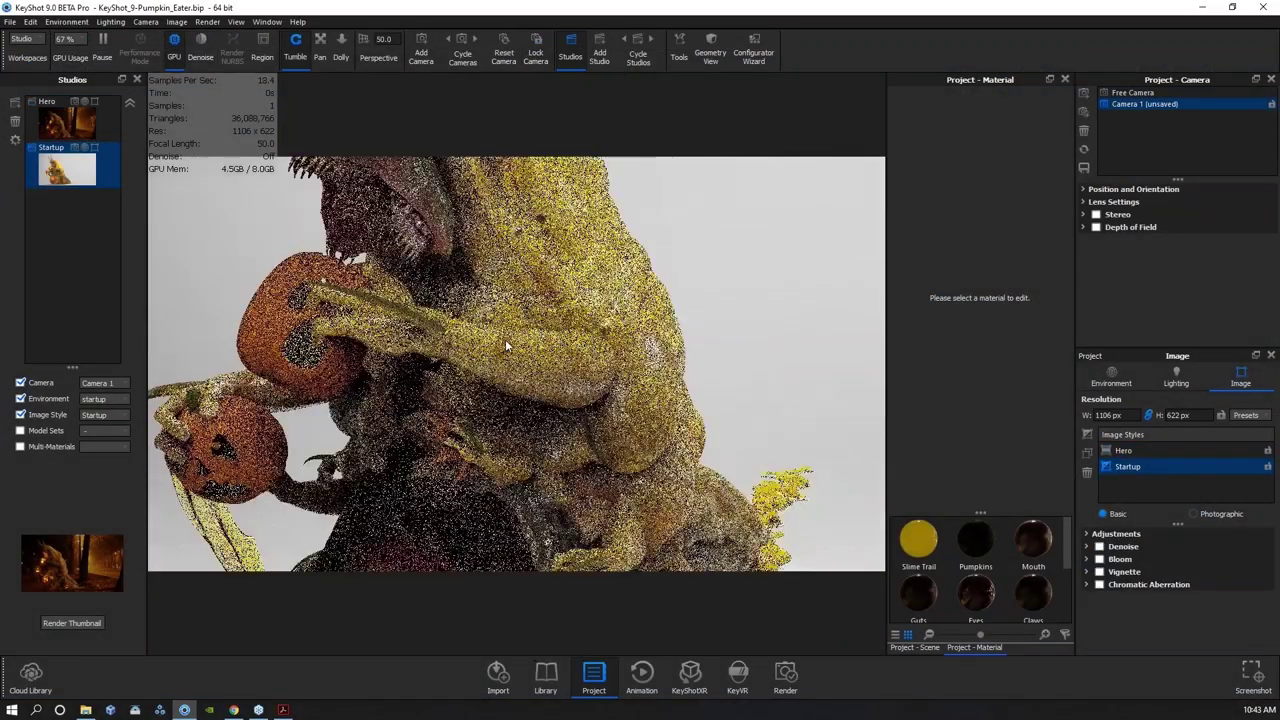
{"action": "middle_click_drag", "start_coordinate": [505, 339], "coordinate": [593, 351]}
{"action": "left_click_drag", "start_coordinate": [593, 350], "coordinate": [677, 340]}
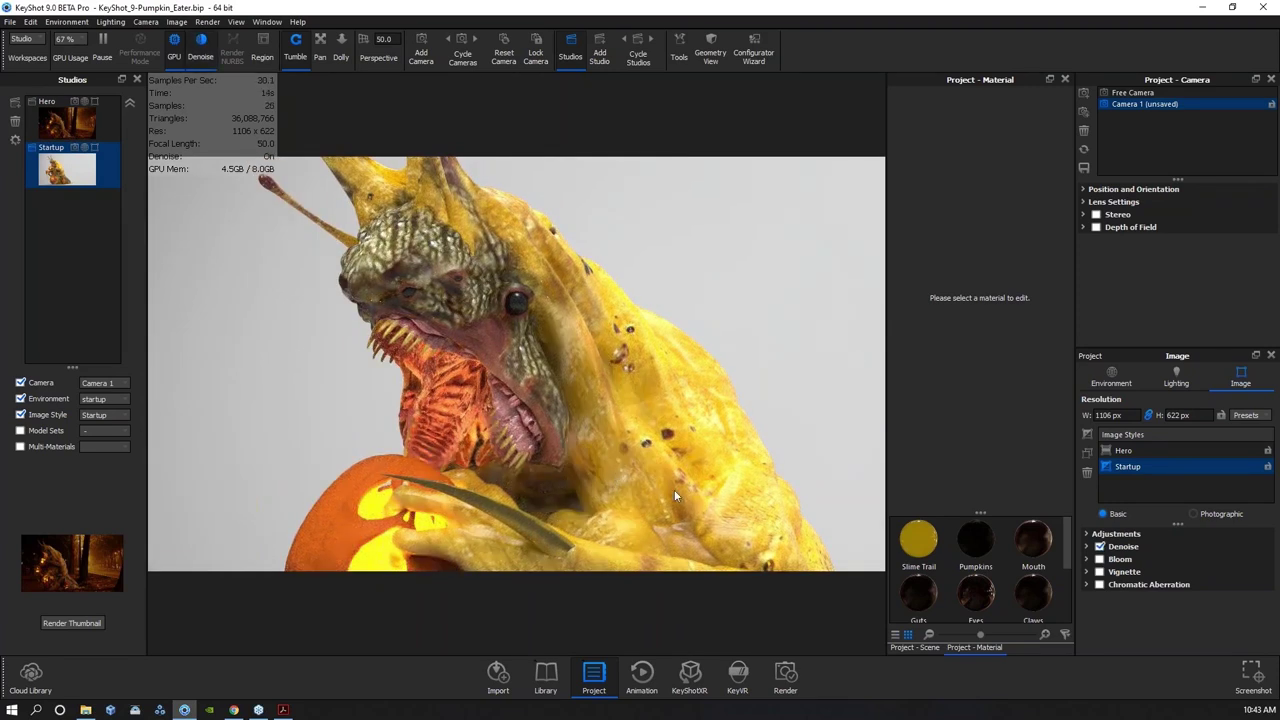
Reset the camera to the full creature view and switch back to the Hero studio.
{"action": "left_click", "coordinate": [503, 50]}
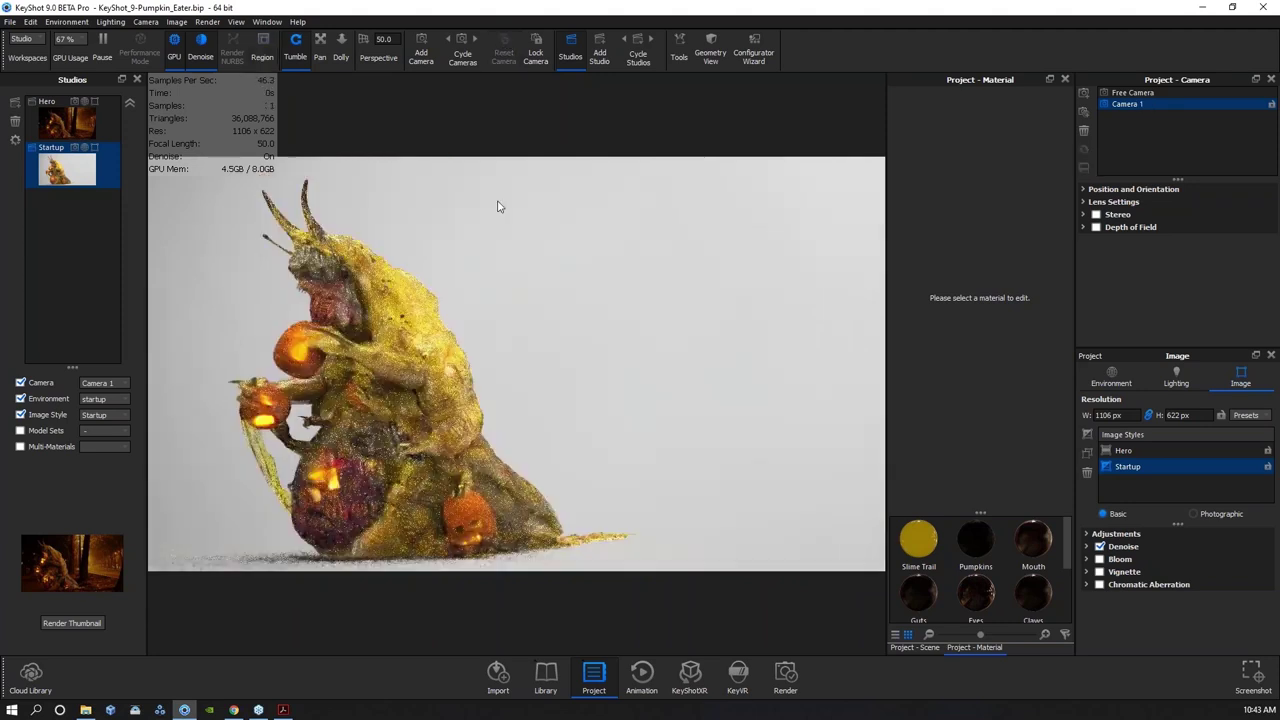
{"action": "left_click", "coordinate": [106, 135]}
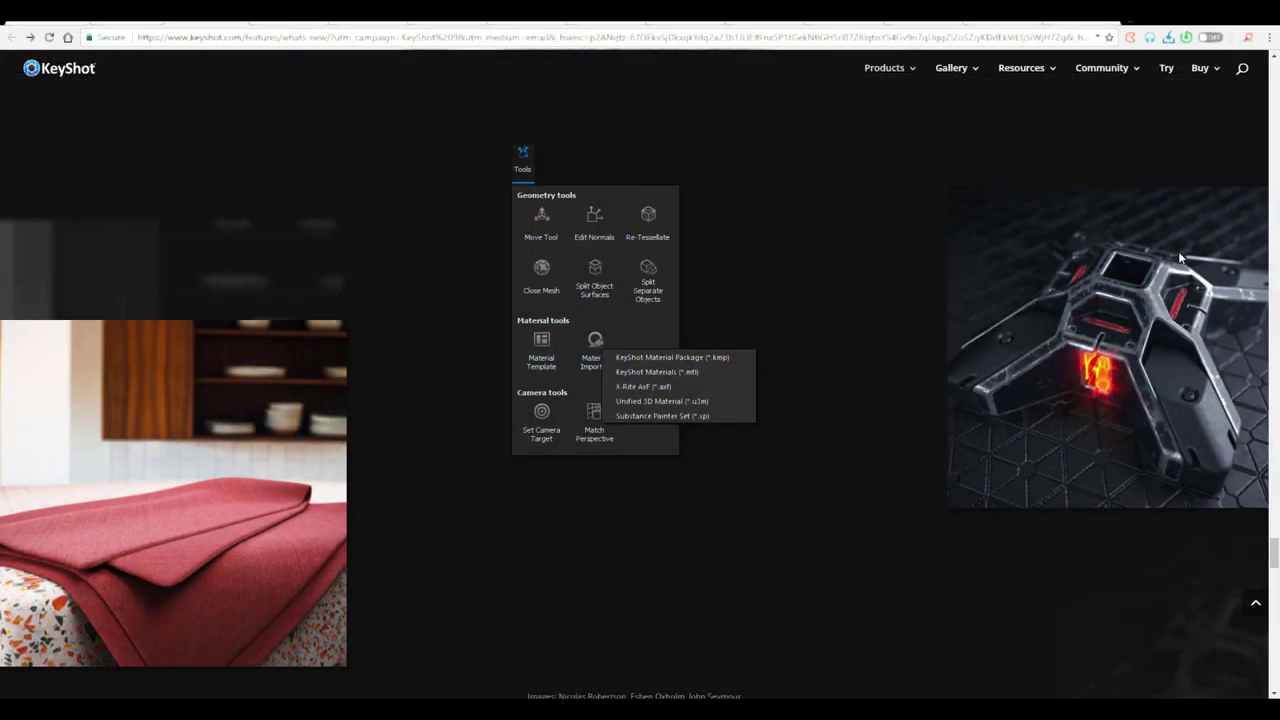
Review the Tools Menu, Configurator Sub-Components & Thumbnails and Browzwear VStitcher Plugin sections of the KeyShot 9 what's-new web page.
{"action": "scroll", "coordinate": [1180, 258], "scroll_direction": "down", "scroll_amount": 1}
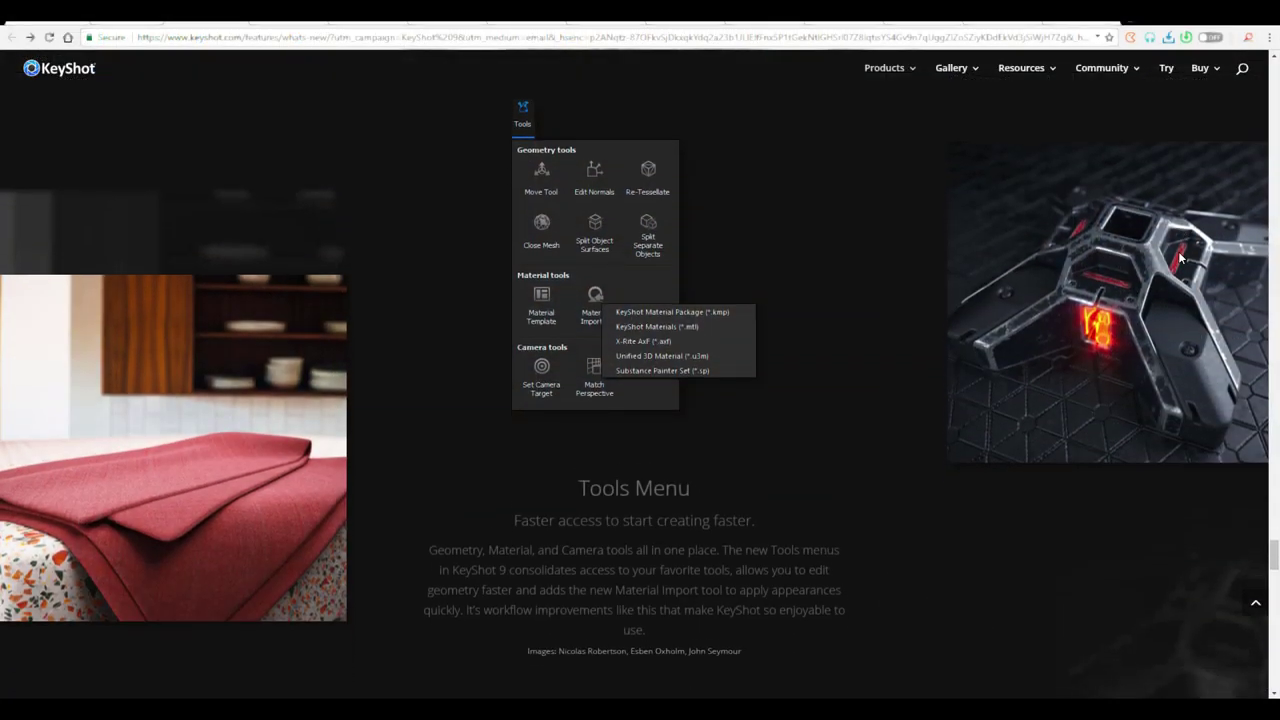
{"action": "scroll", "coordinate": [1180, 258], "scroll_direction": "down", "scroll_amount": 4}
{"action": "scroll", "coordinate": [1180, 258], "scroll_direction": "down", "scroll_amount": 1}
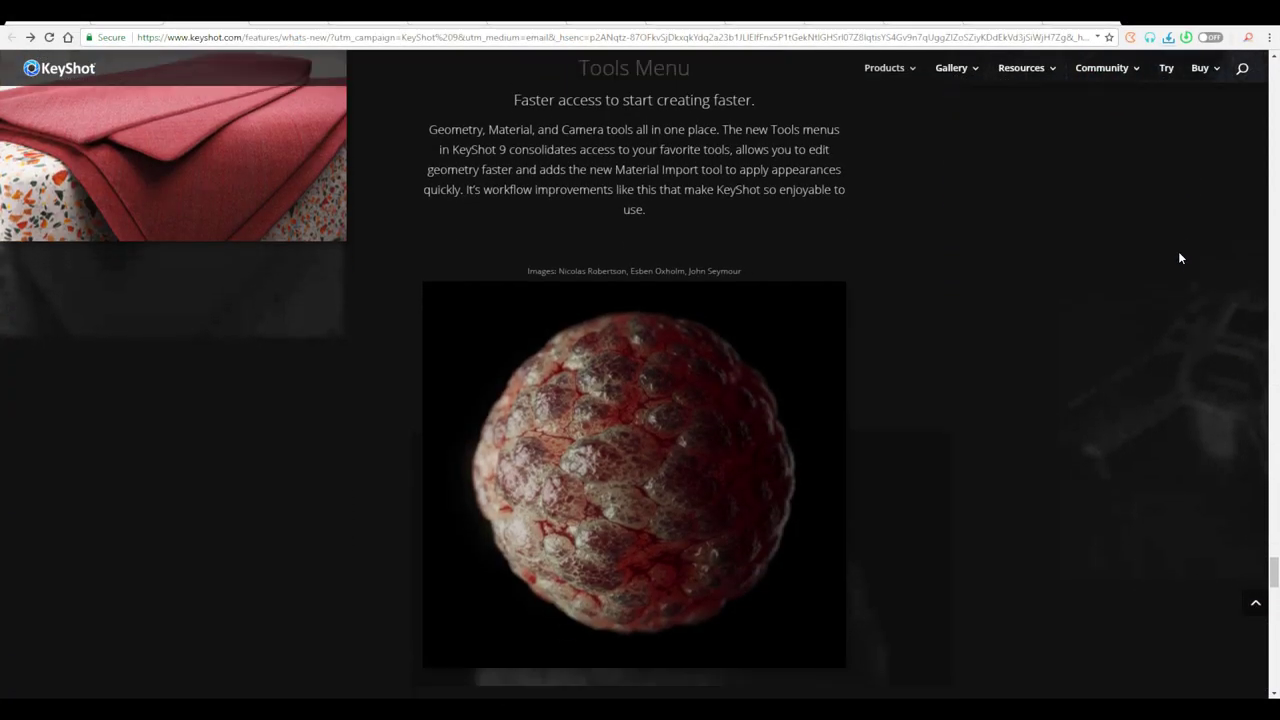
{"action": "scroll", "coordinate": [1178, 258], "scroll_direction": "down", "scroll_amount": 6}
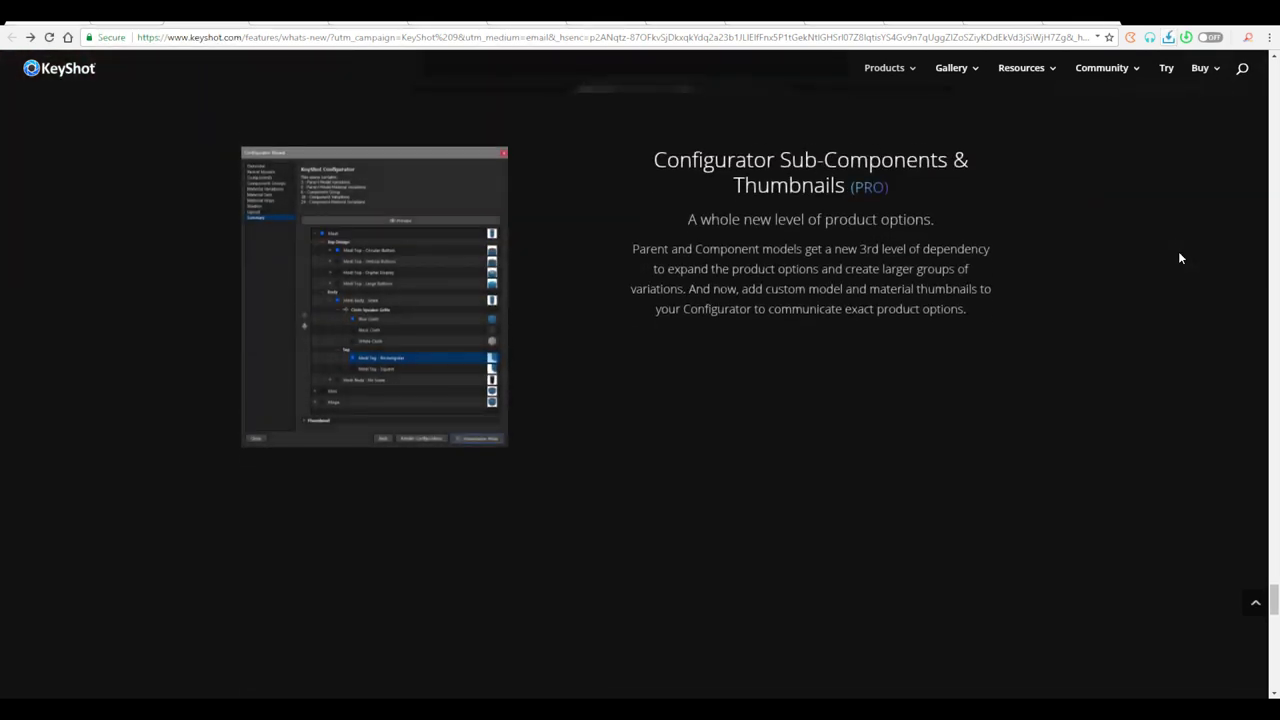
{"action": "scroll", "coordinate": [1178, 258], "scroll_direction": "down", "scroll_amount": 1}
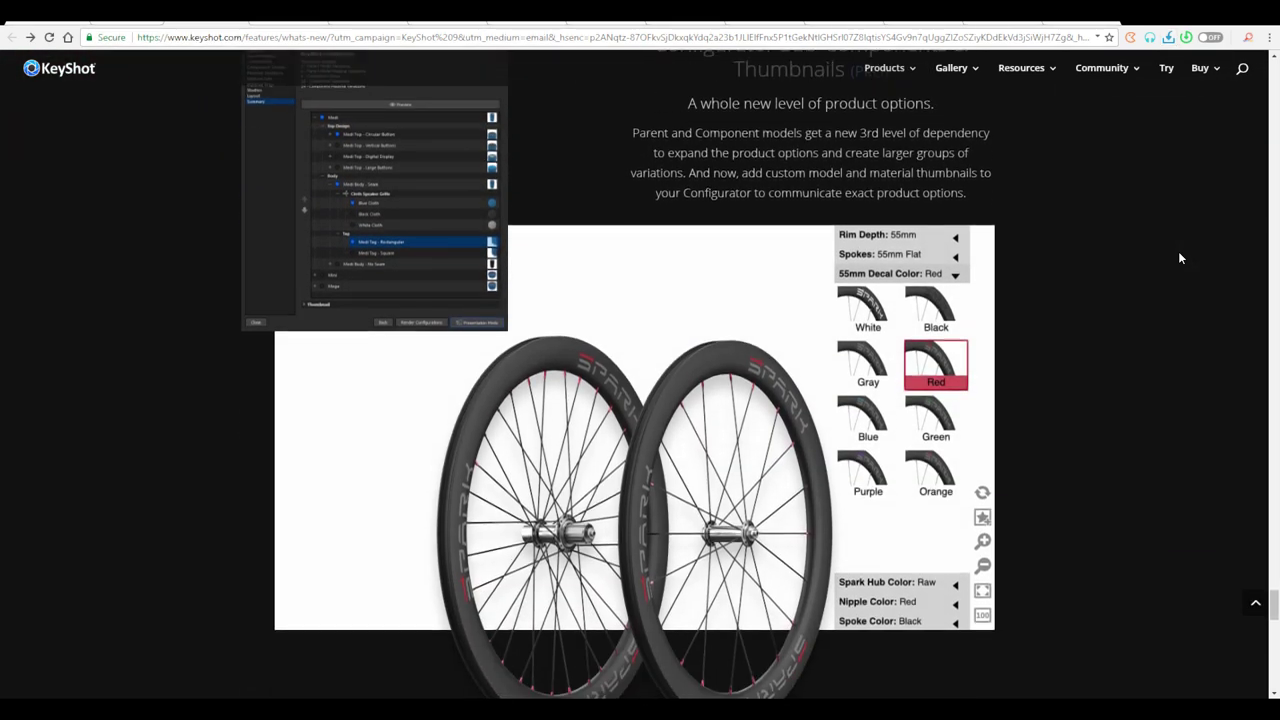
{"action": "scroll", "coordinate": [1178, 251], "scroll_direction": "down", "scroll_amount": 6}
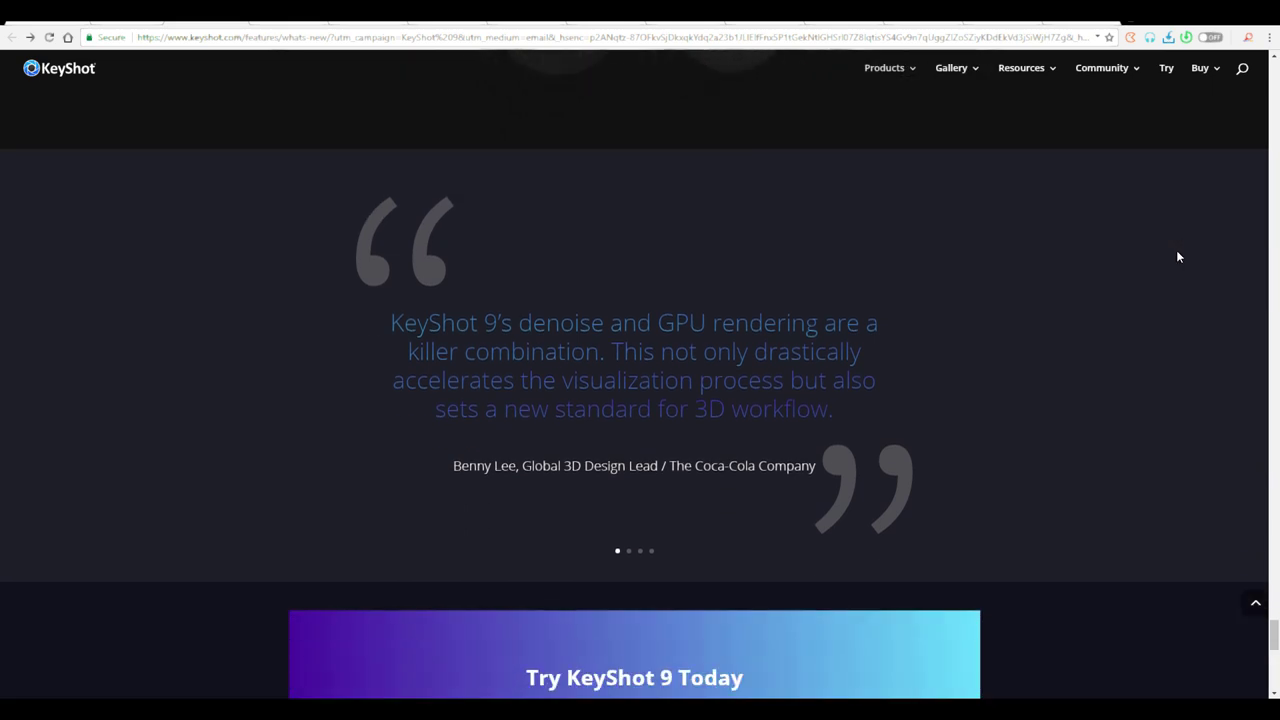
{"action": "scroll", "coordinate": [1176, 257], "scroll_direction": "up", "scroll_amount": 10}
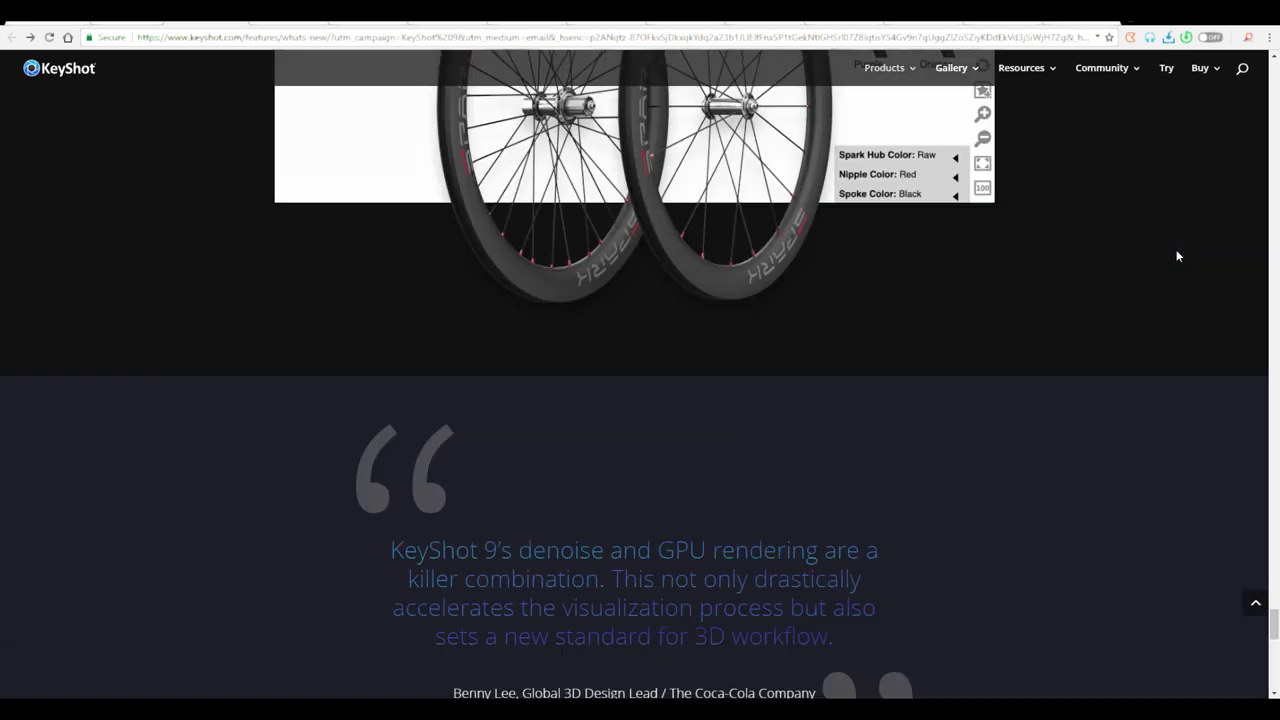
{"action": "scroll", "coordinate": [1166, 238], "scroll_direction": "up", "scroll_amount": 10}
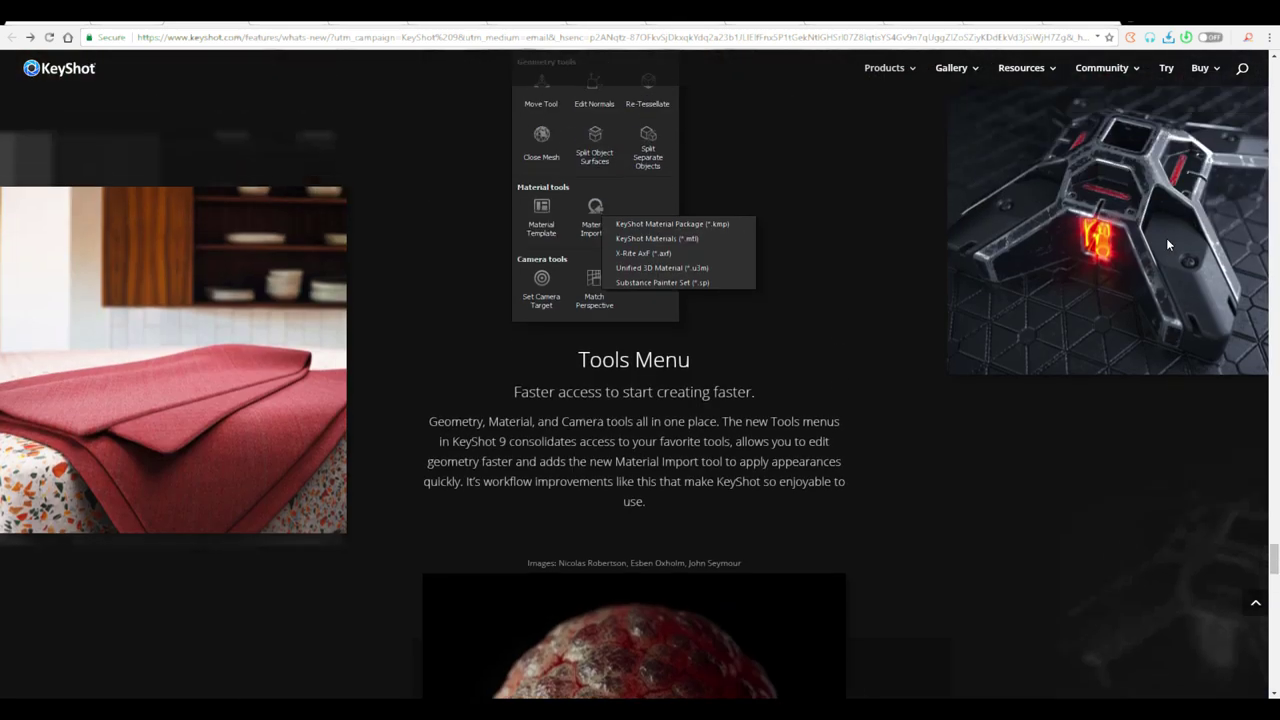
{"action": "scroll", "coordinate": [1164, 240], "scroll_direction": "up", "scroll_amount": 5}
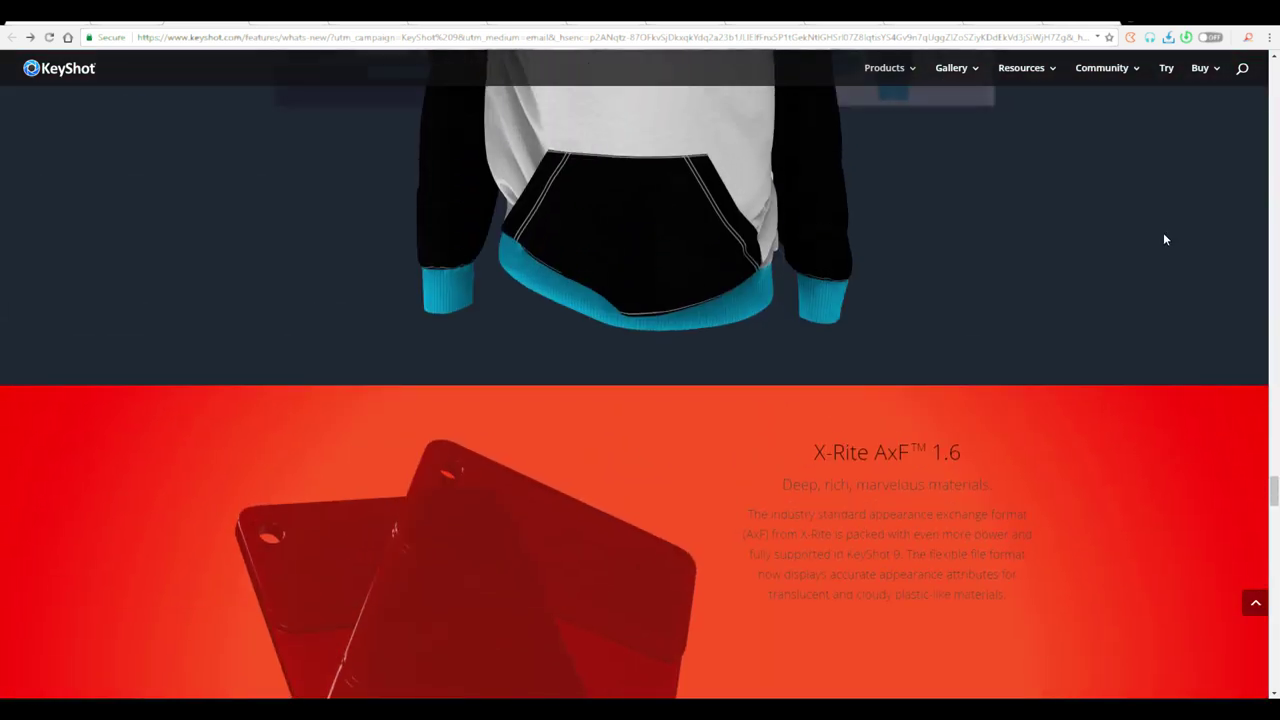
{"action": "scroll", "coordinate": [1163, 236], "scroll_direction": "up", "scroll_amount": 2}
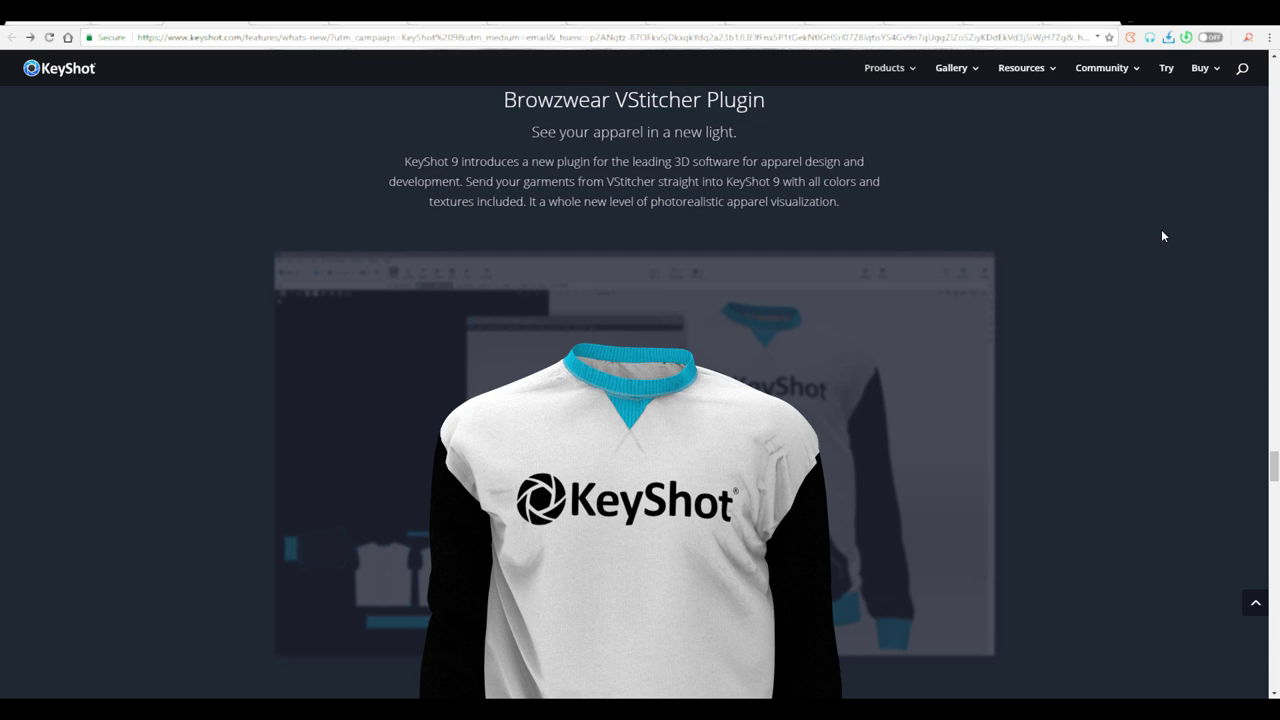
{"action": "scroll", "coordinate": [1163, 236], "scroll_direction": "up", "scroll_amount": 8}
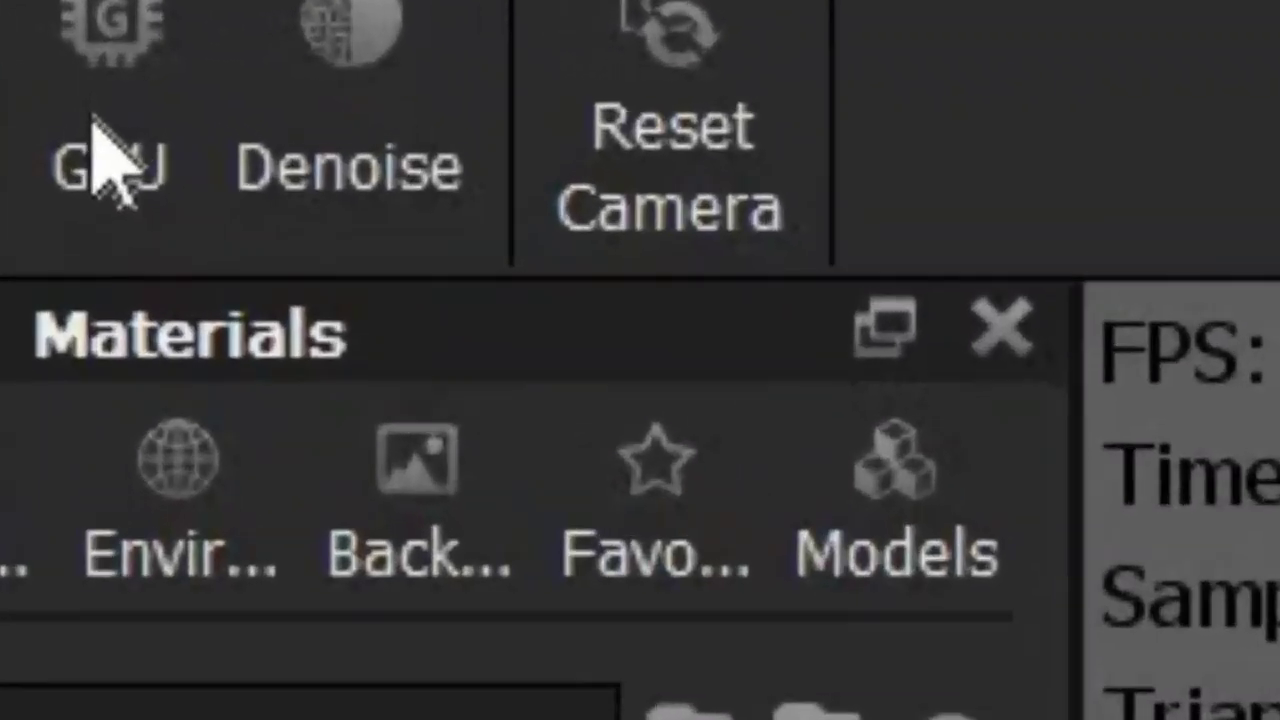
Turn on GPU rendering for the Craftsman Drill scene in KeyShot.
{"action": "left_click", "coordinate": [101, 57]}
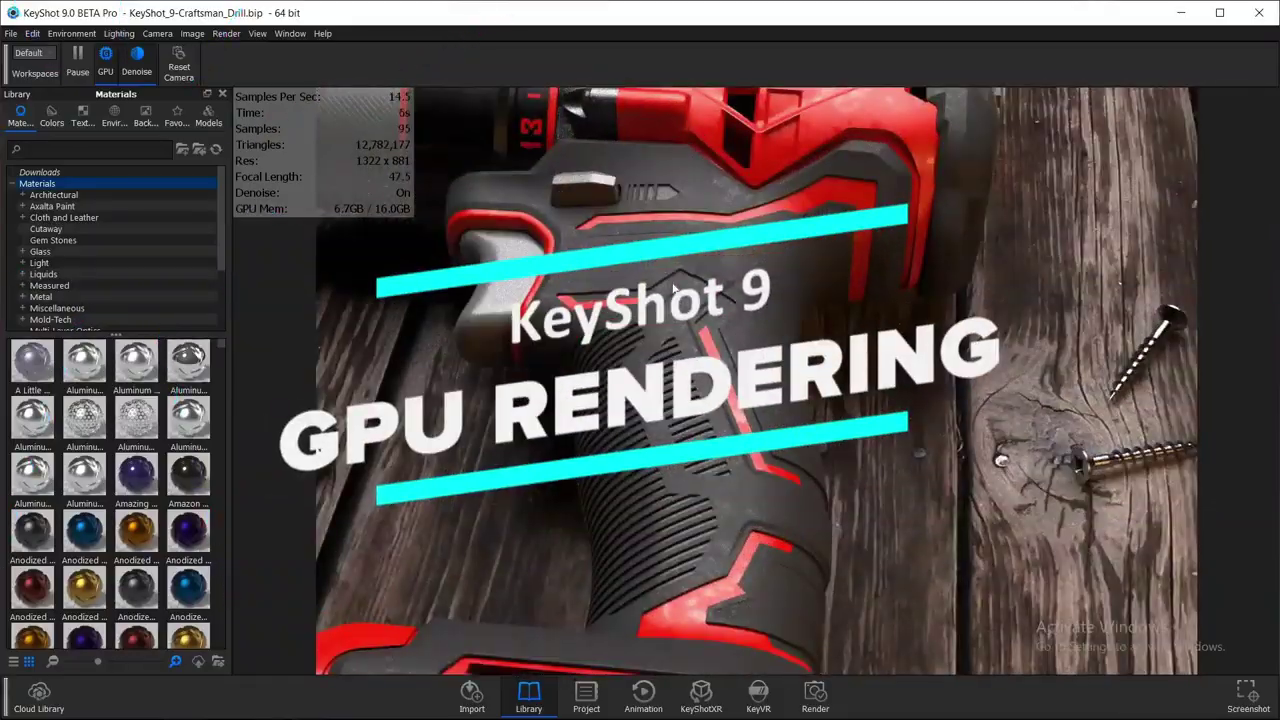